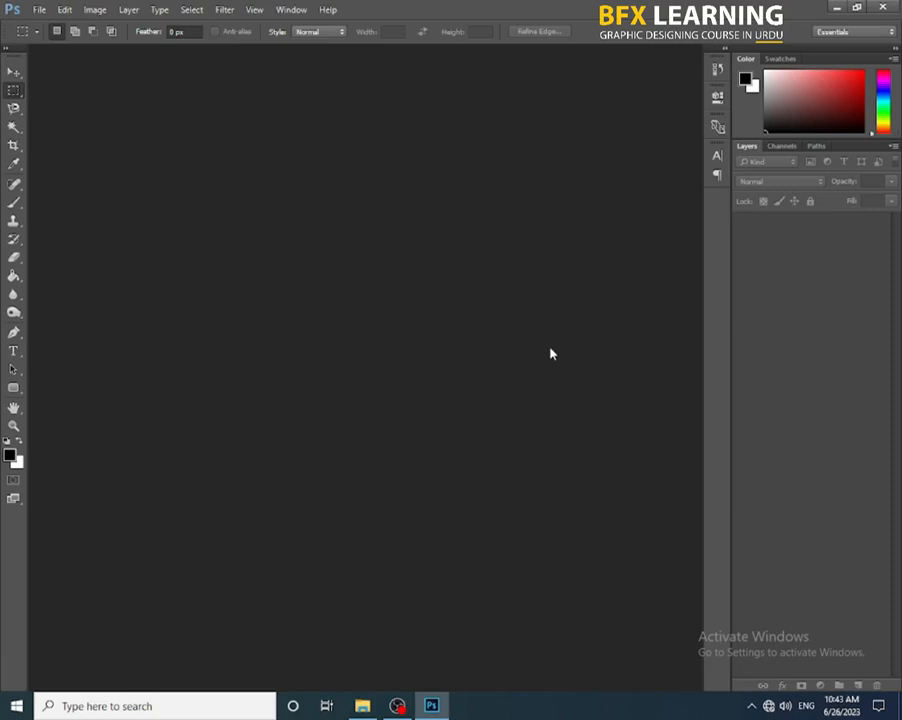
Step: Create a new blank document with a white background
{"action": "left_click", "coordinate": [37, 9]}
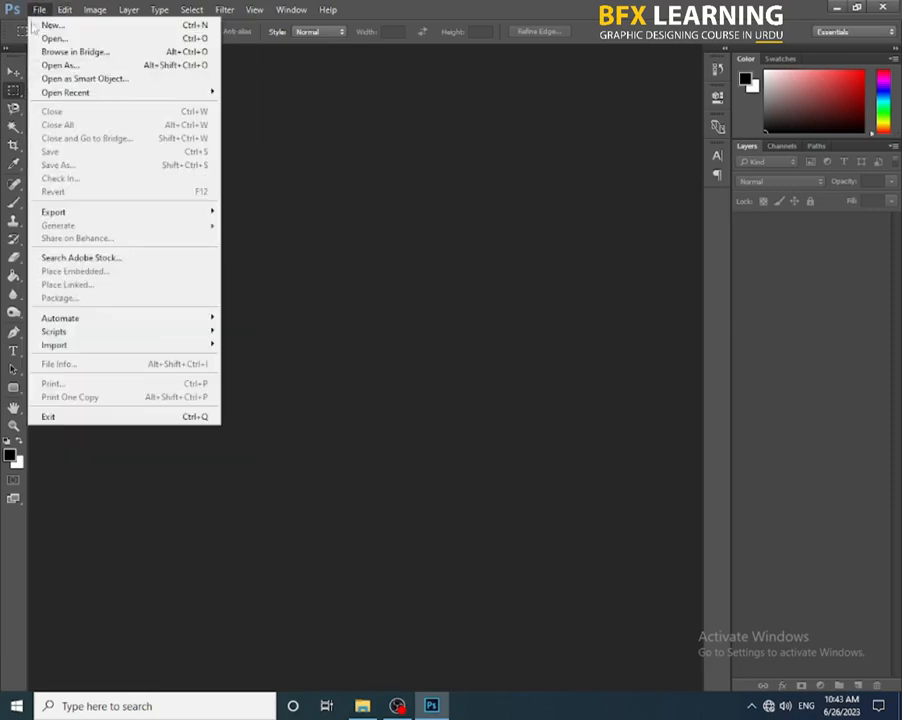
{"action": "left_click", "coordinate": [42, 24]}
{"action": "left_click", "coordinate": [581, 170]}
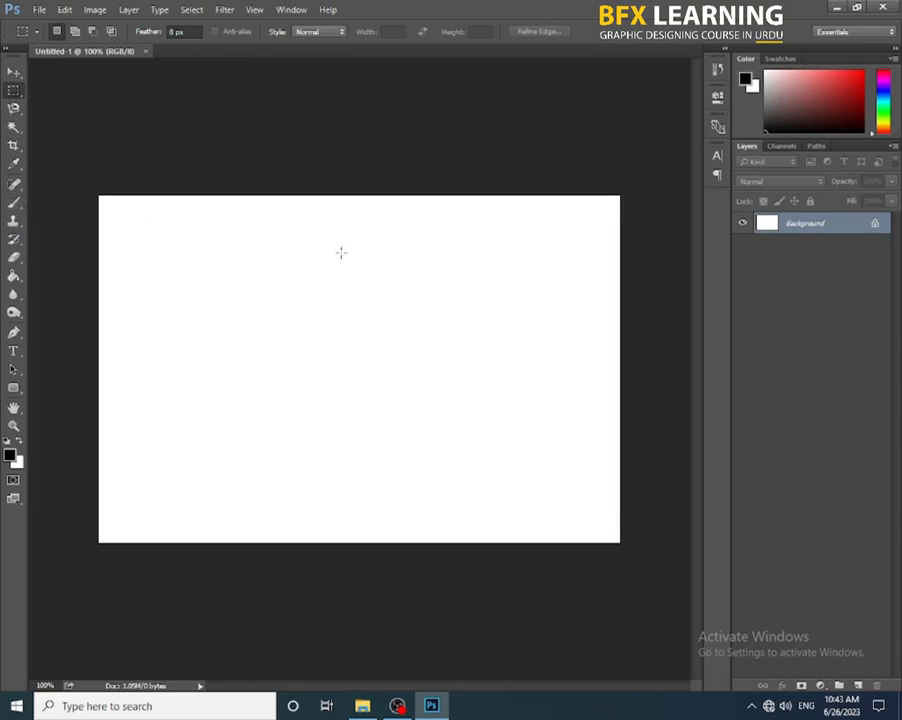
Step: Activate the Brush tool and look through its list of brush presets
{"action": "key", "text": "b"}
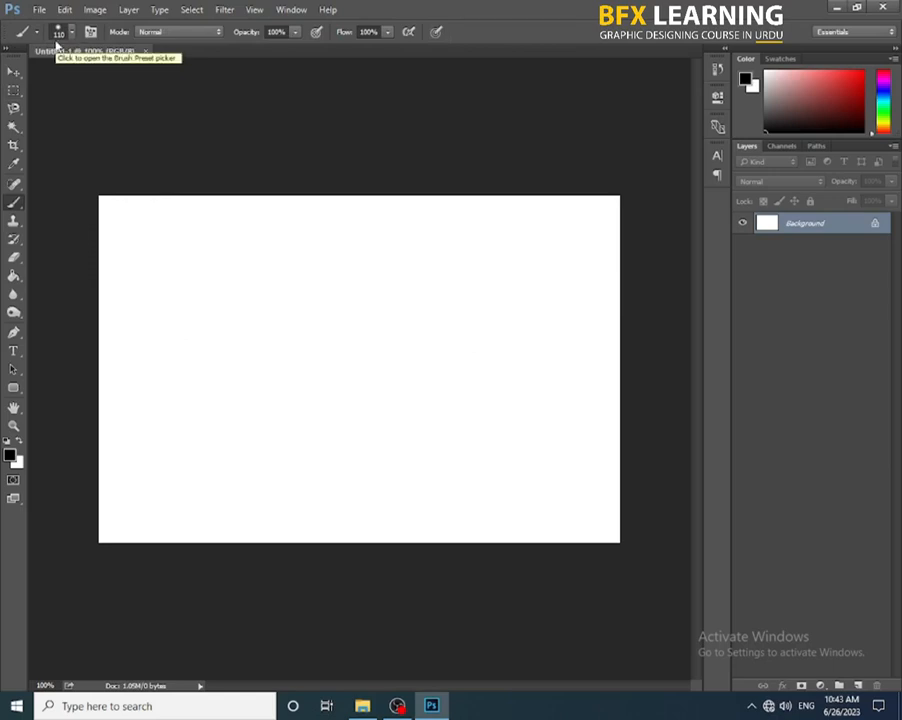
{"action": "left_click", "coordinate": [58, 36]}
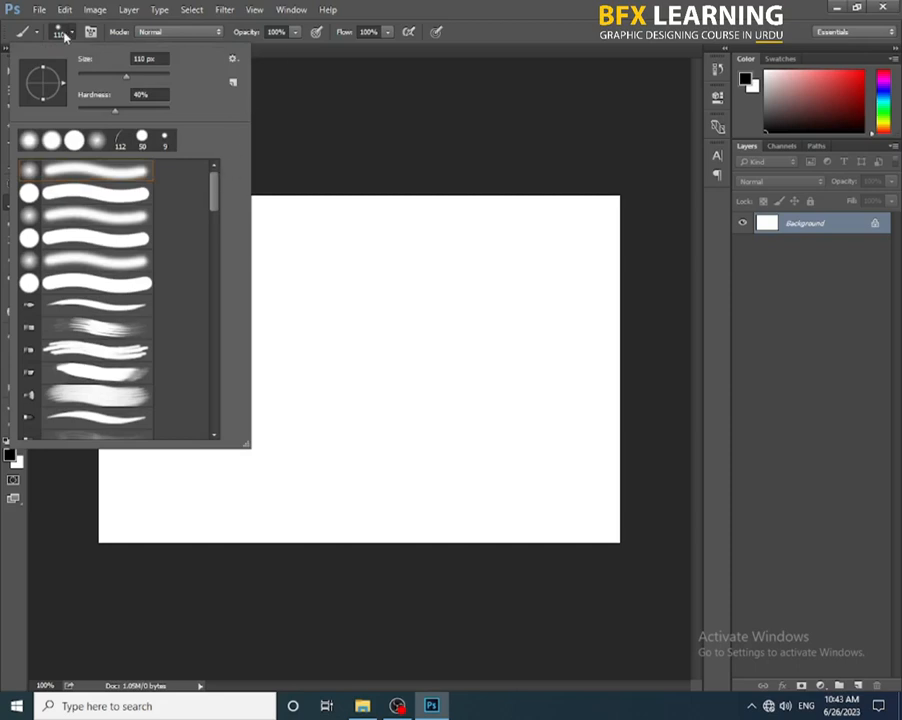
{"action": "left_click", "coordinate": [469, 6]}
{"action": "left_click", "coordinate": [69, 35]}
{"action": "left_click", "coordinate": [69, 35]}
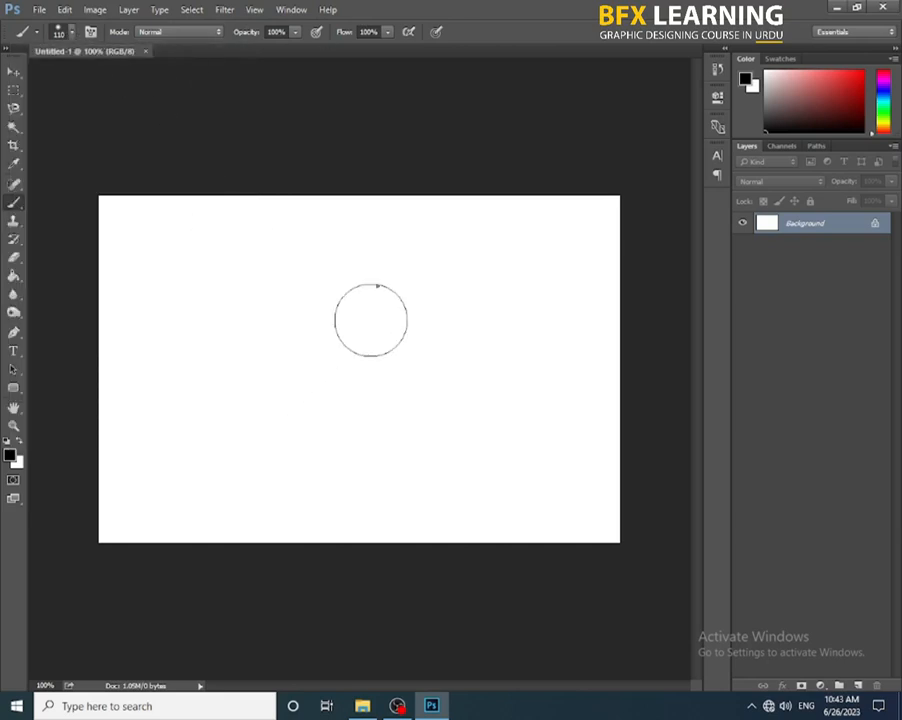
{"action": "right_click", "coordinate": [371, 320]}
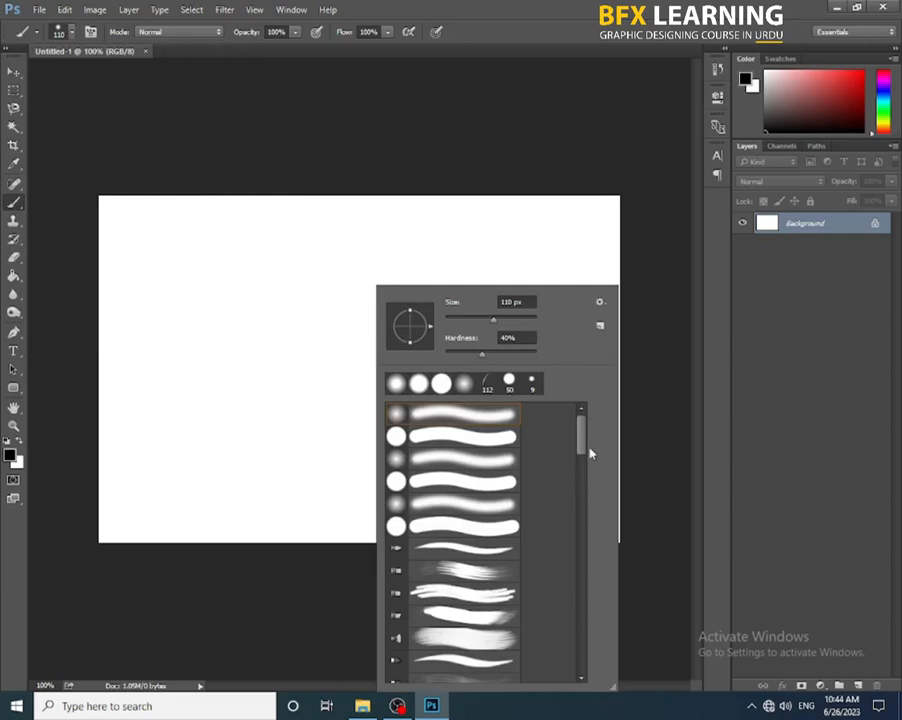
{"action": "scroll", "coordinate": [590, 453], "scroll_direction": "down", "scroll_amount": 10}
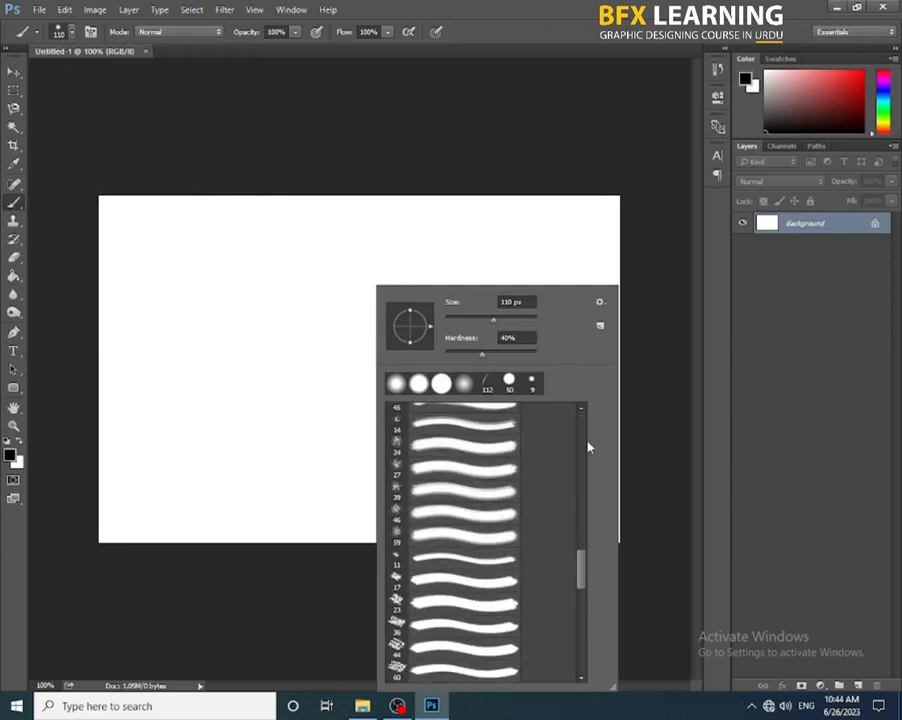
{"action": "scroll", "coordinate": [589, 447], "scroll_direction": "up", "scroll_amount": 10}
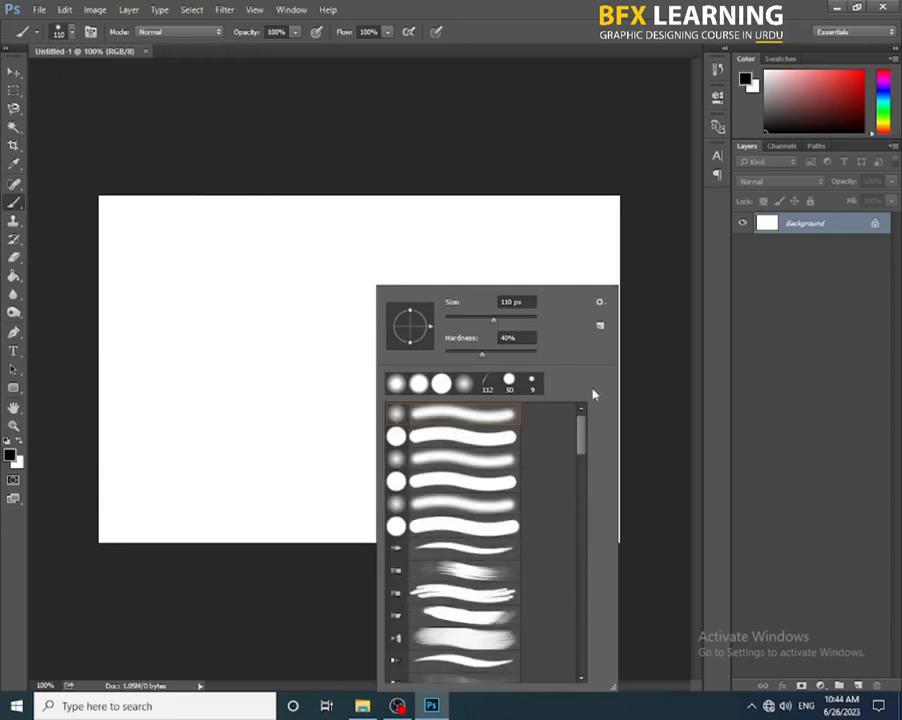
Step: Display the brush presets as a Small List and hide the recent brushes
{"action": "left_click", "coordinate": [600, 302]}
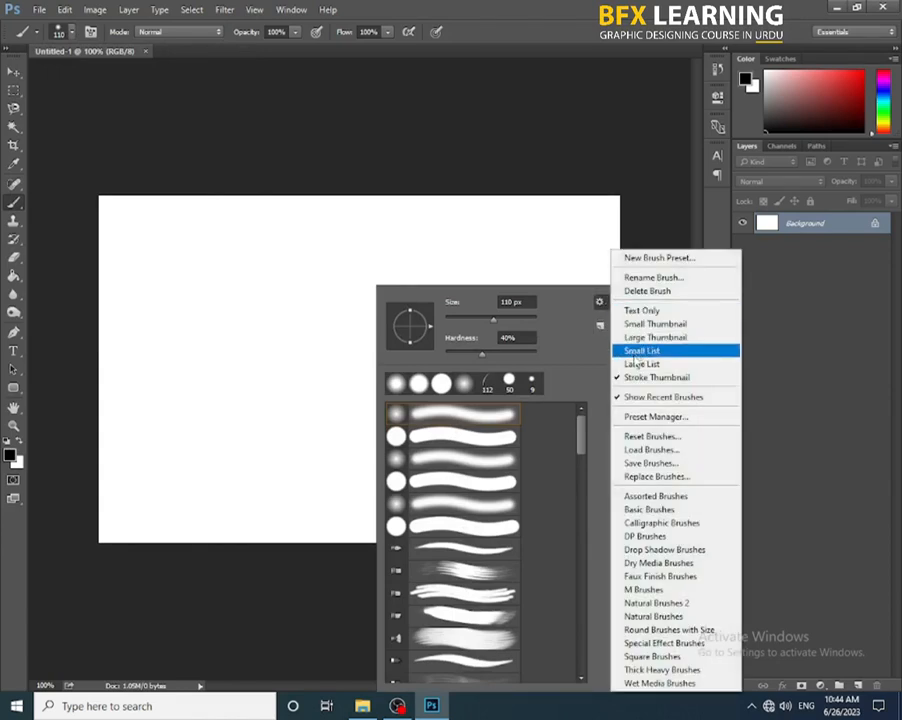
{"action": "left_click", "coordinate": [636, 352]}
{"action": "left_click", "coordinate": [600, 302]}
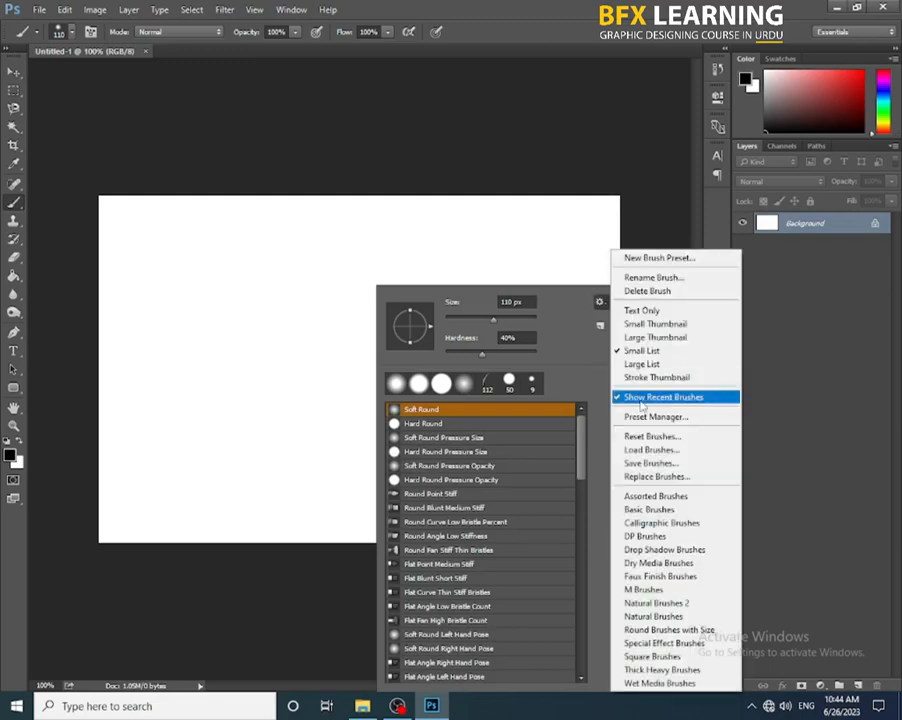
{"action": "left_click", "coordinate": [641, 397]}
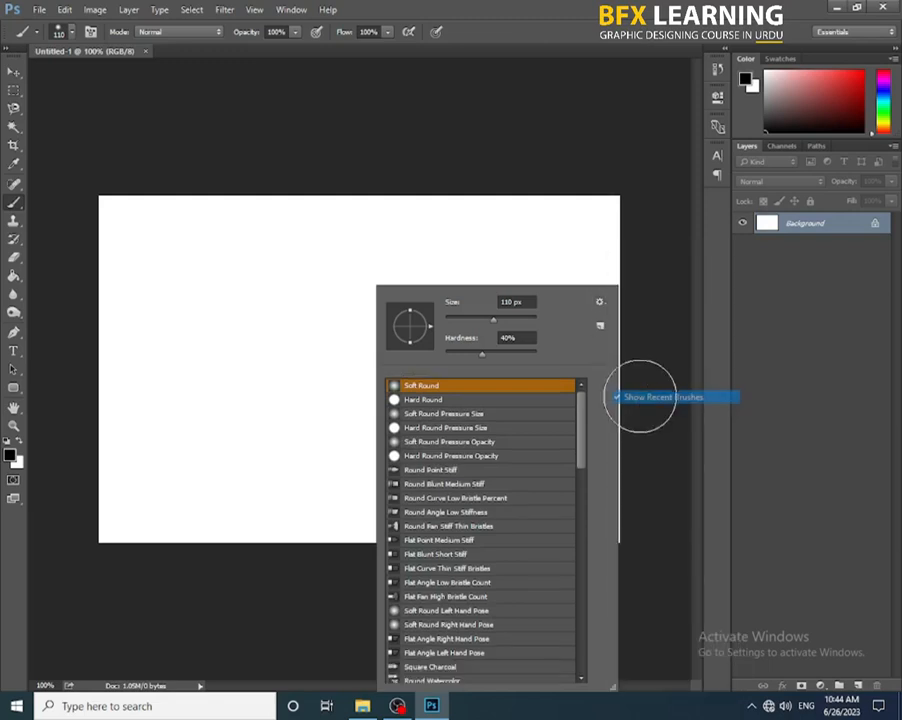
Step: Display the brush presets as Small Thumbnails and review the preset picker's options
{"action": "left_click", "coordinate": [600, 302]}
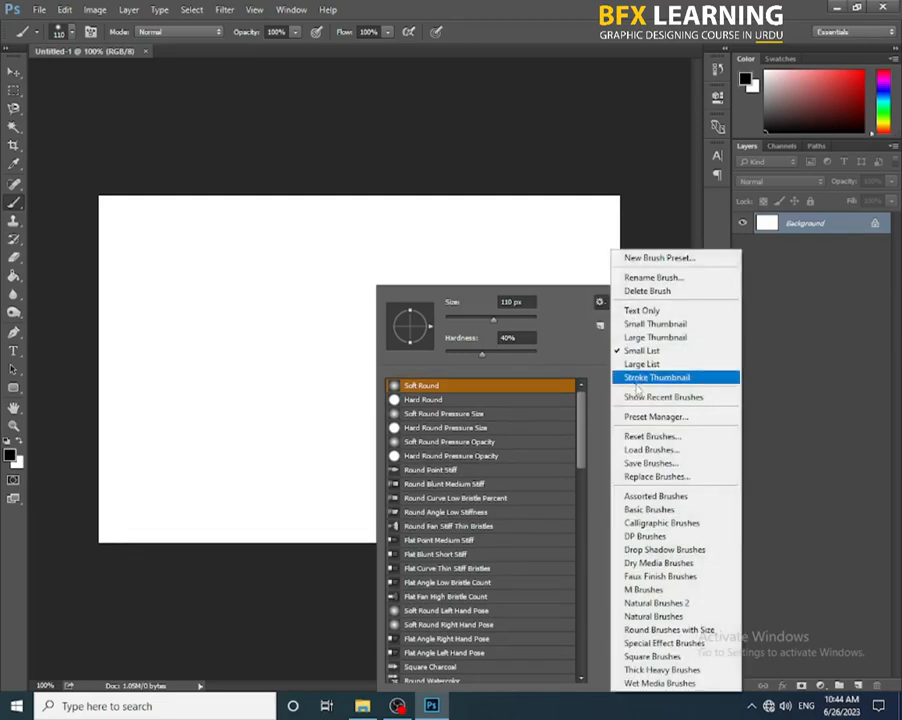
{"action": "left_click", "coordinate": [658, 324]}
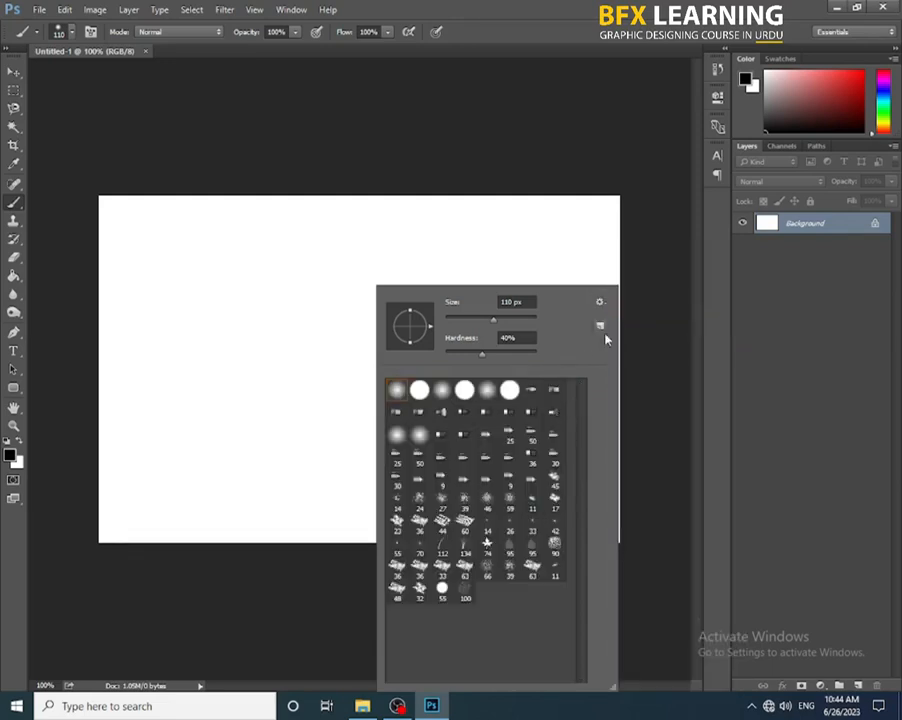
{"action": "left_click", "coordinate": [600, 302]}
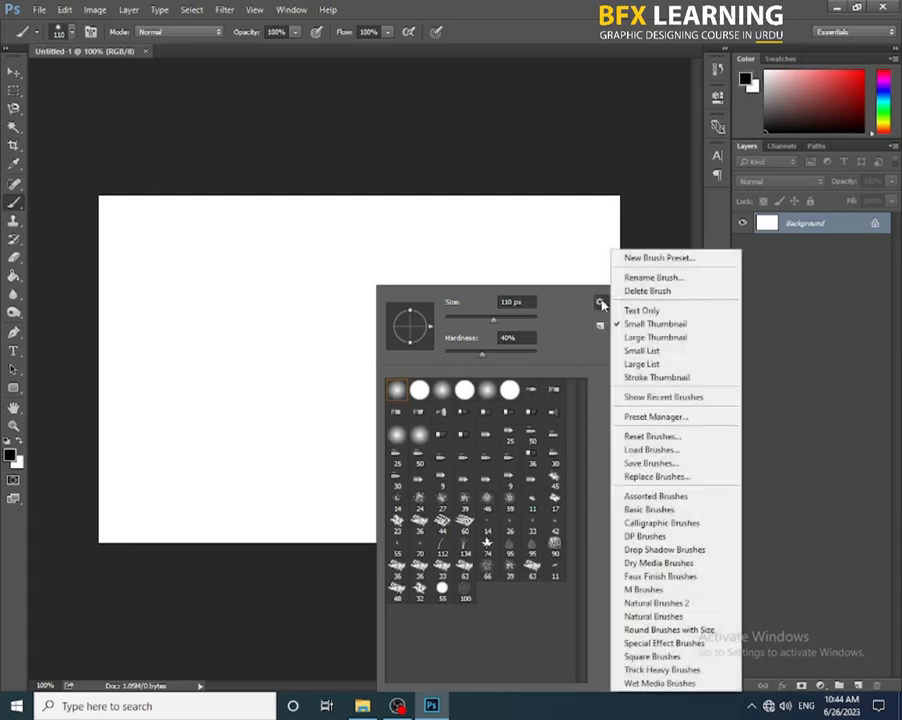
{"action": "left_click", "coordinate": [547, 335]}
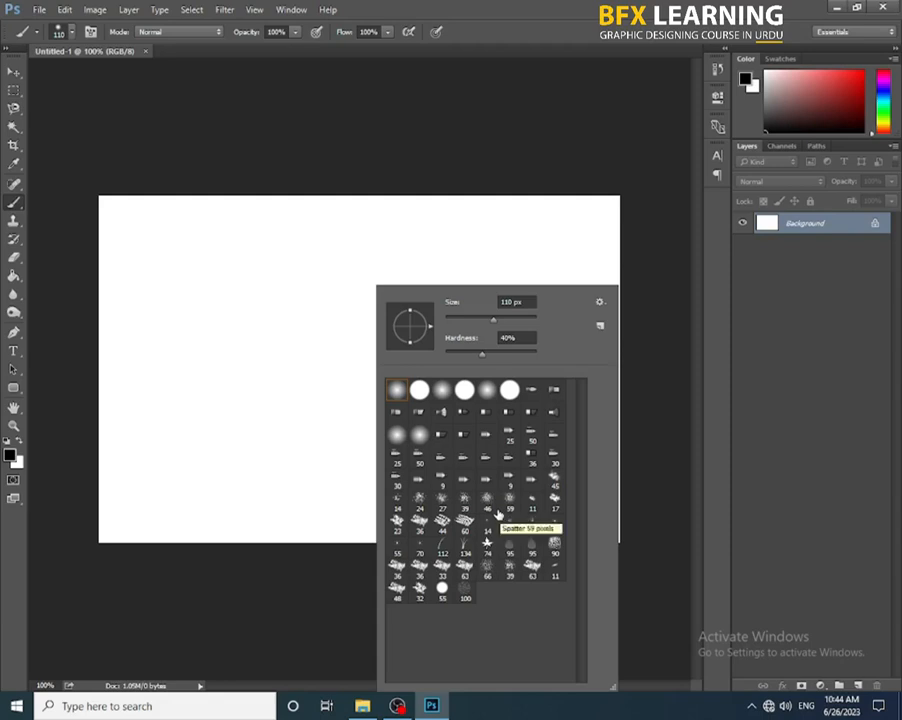
{"action": "right_click", "coordinate": [268, 252]}
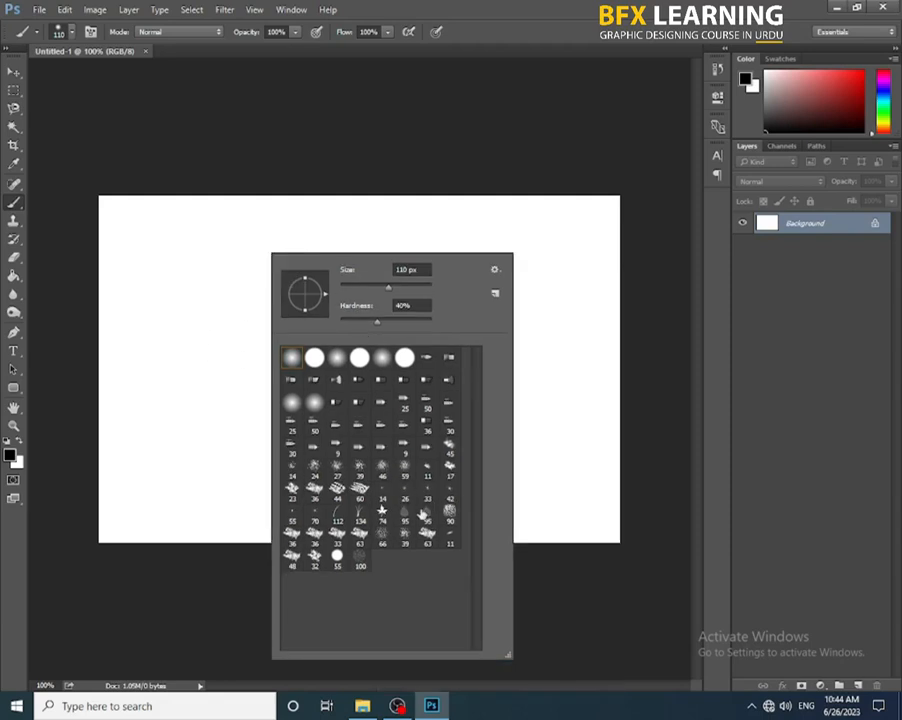
{"action": "left_click", "coordinate": [499, 272]}
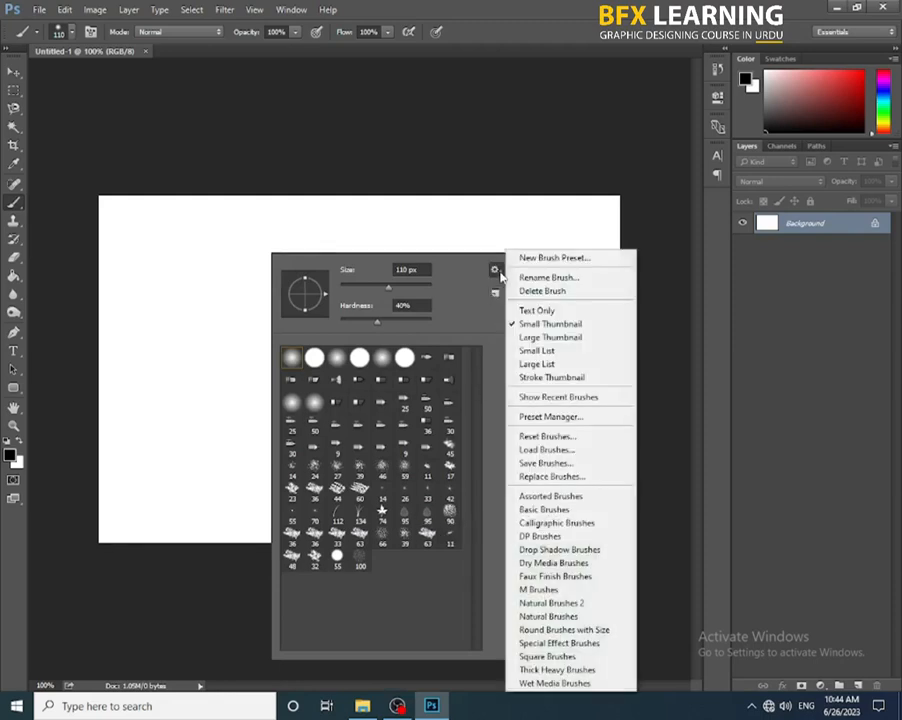
{"action": "left_click", "coordinate": [457, 310]}
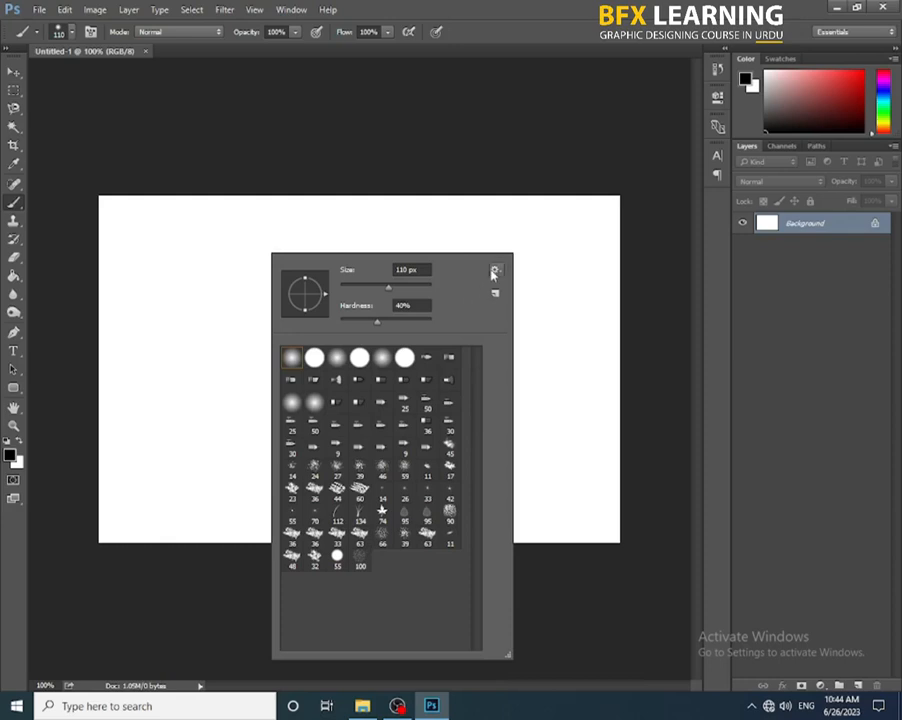
Step: Switch the brush presets to Stroke Thumbnail view and browse the stroke previews
{"action": "left_click", "coordinate": [493, 272]}
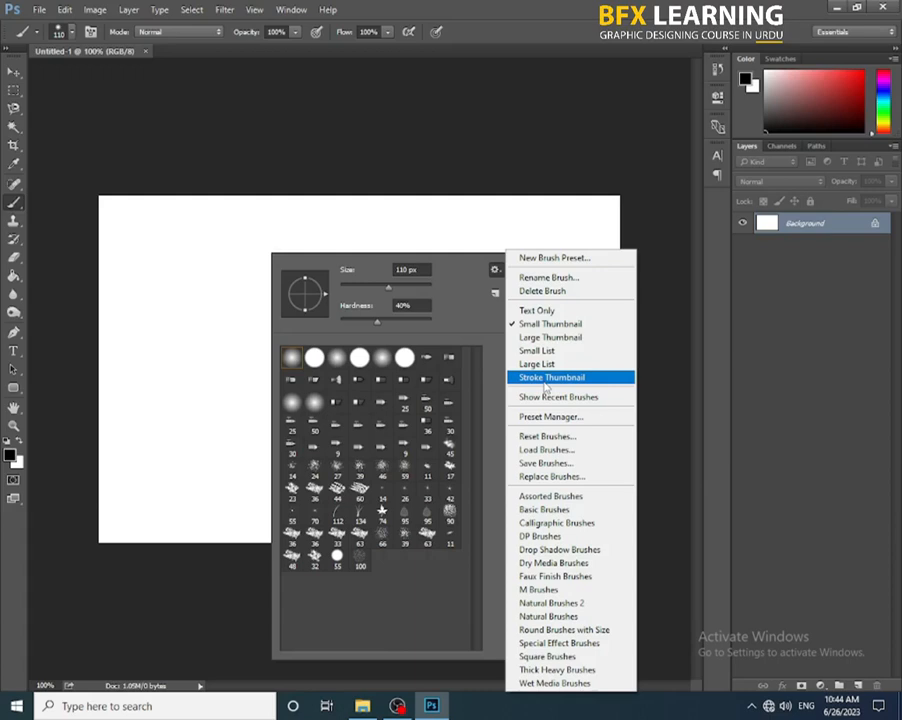
{"action": "left_click", "coordinate": [545, 379]}
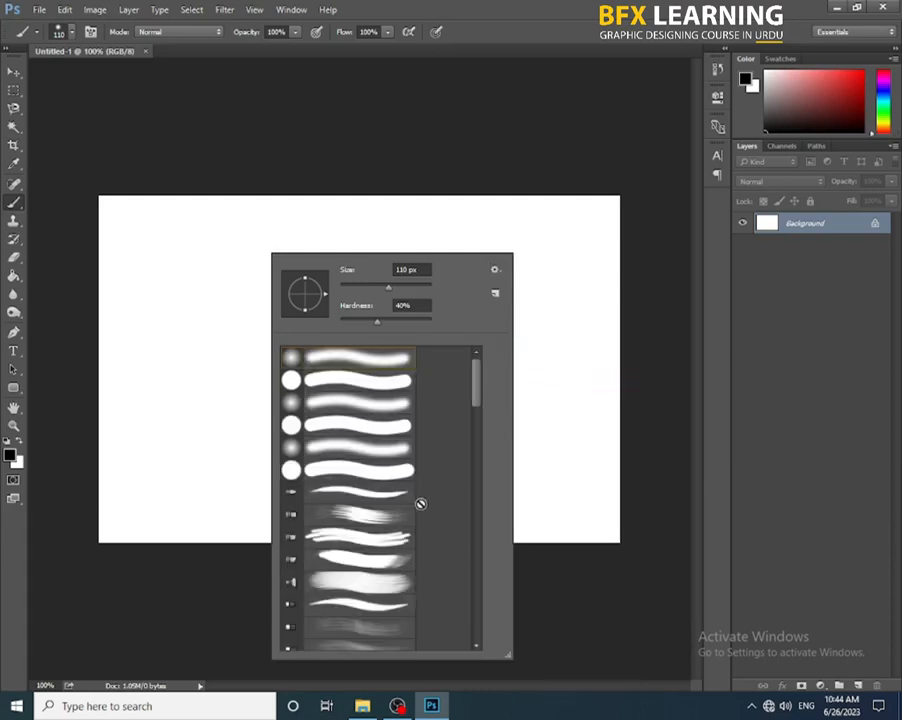
{"action": "mouse_move", "coordinate": [475, 396]}
{"action": "left_mouse_down"}
{"action": "mouse_move", "coordinate": [503, 618]}
{"action": "mouse_move", "coordinate": [499, 372]}
{"action": "left_mouse_up"}
{"action": "scroll", "coordinate": [392, 500], "scroll_direction": "down", "scroll_amount": 2}
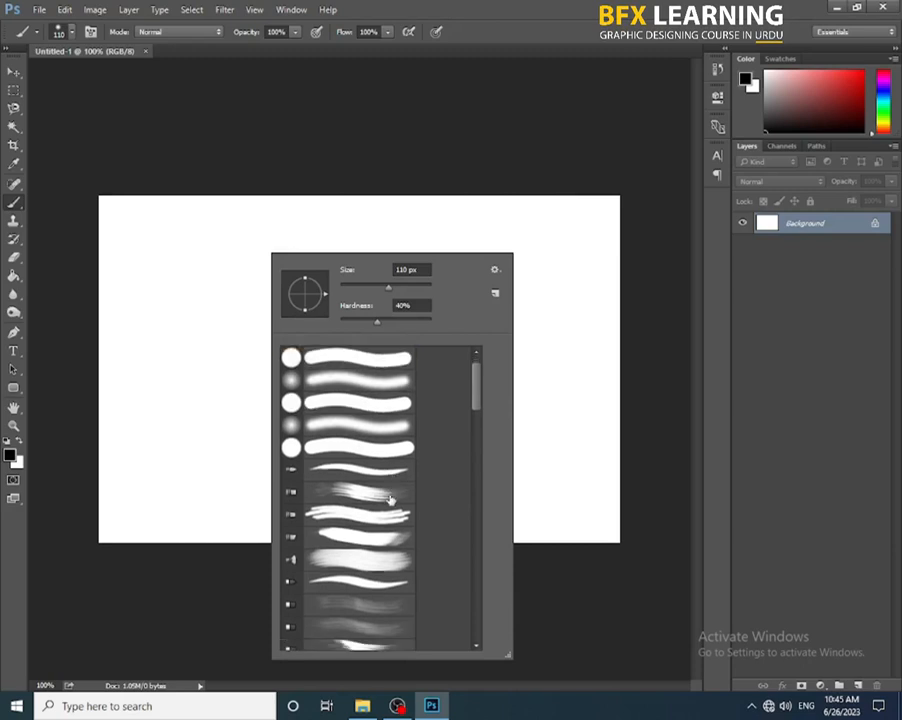
{"action": "scroll", "coordinate": [390, 500], "scroll_direction": "down", "scroll_amount": 2}
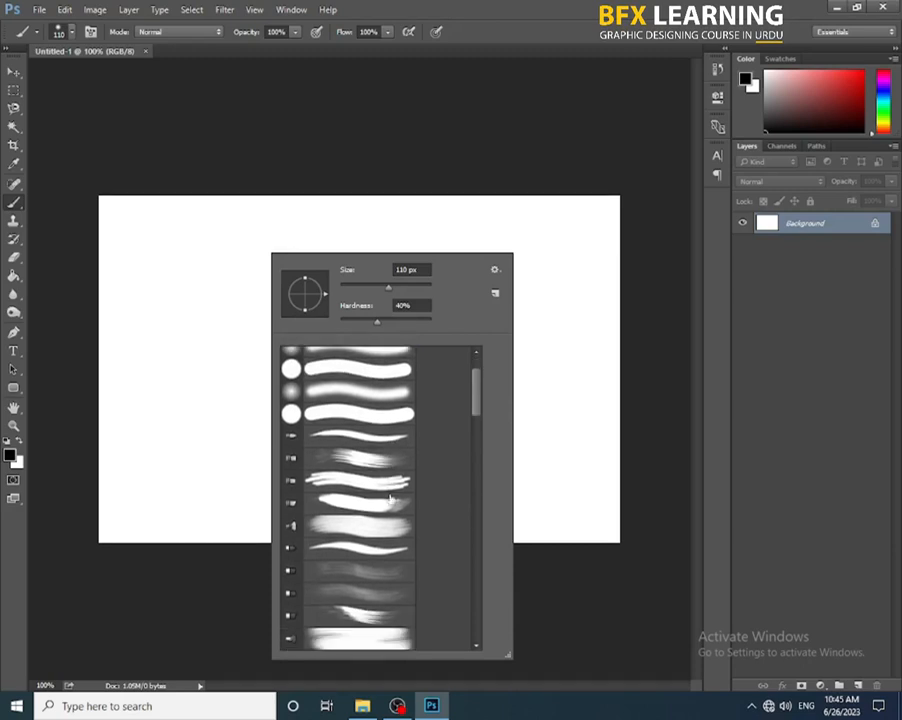
{"action": "scroll", "coordinate": [390, 498], "scroll_direction": "down", "scroll_amount": 1}
{"action": "scroll", "coordinate": [390, 500], "scroll_direction": "down", "scroll_amount": 1}
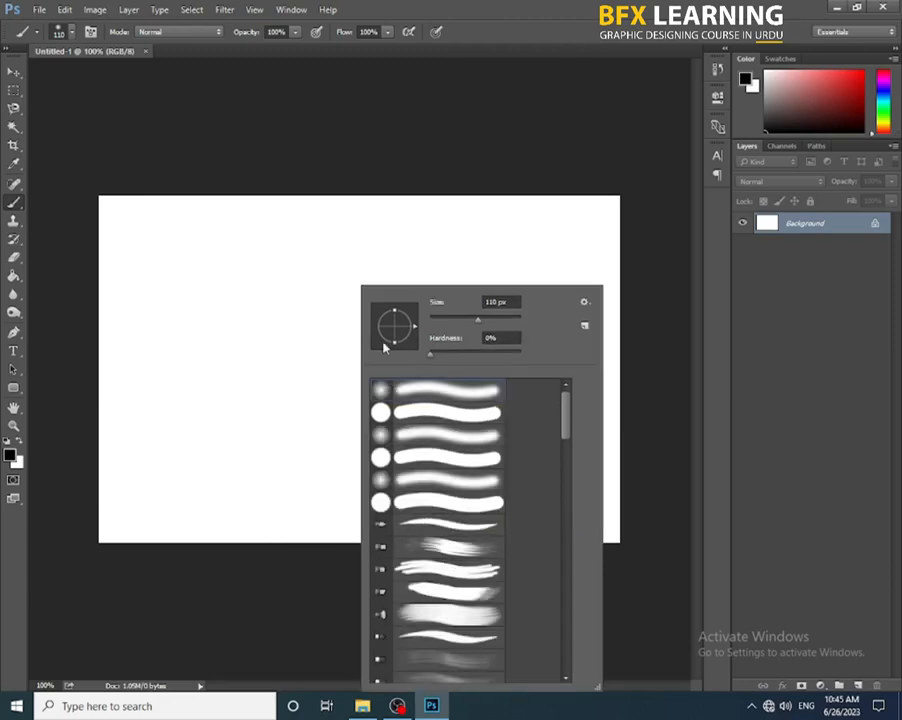
Step: Set the brush size to 69 px
{"action": "right_click", "coordinate": [274, 285]}
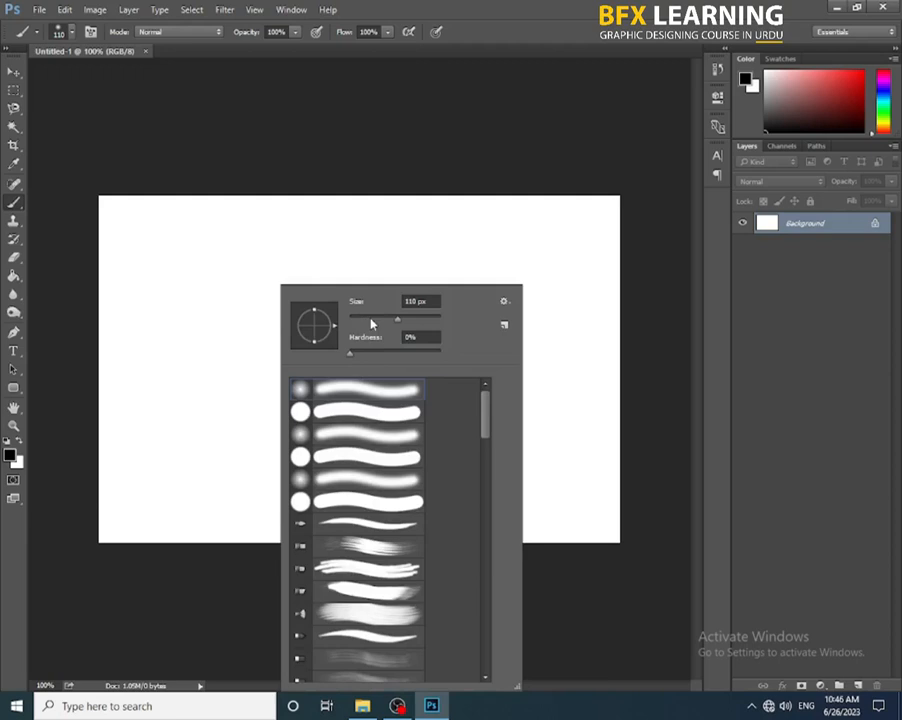
{"action": "mouse_move", "coordinate": [398, 325]}
{"action": "left_mouse_down"}
{"action": "mouse_move", "coordinate": [371, 327]}
{"action": "mouse_move", "coordinate": [381, 326]}
{"action": "left_mouse_up"}
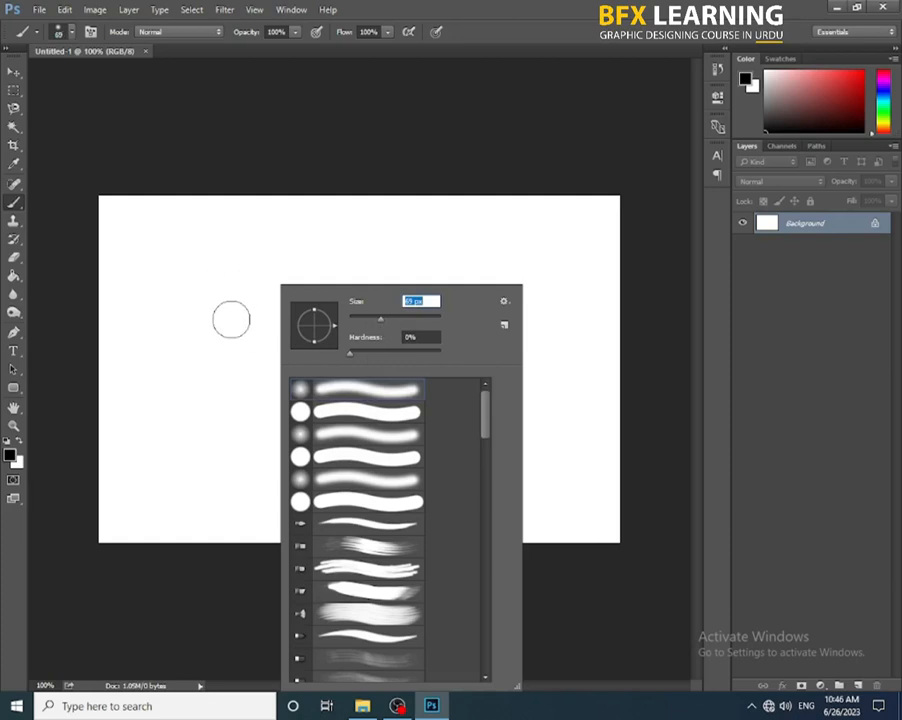
{"action": "key", "text": "Return"}
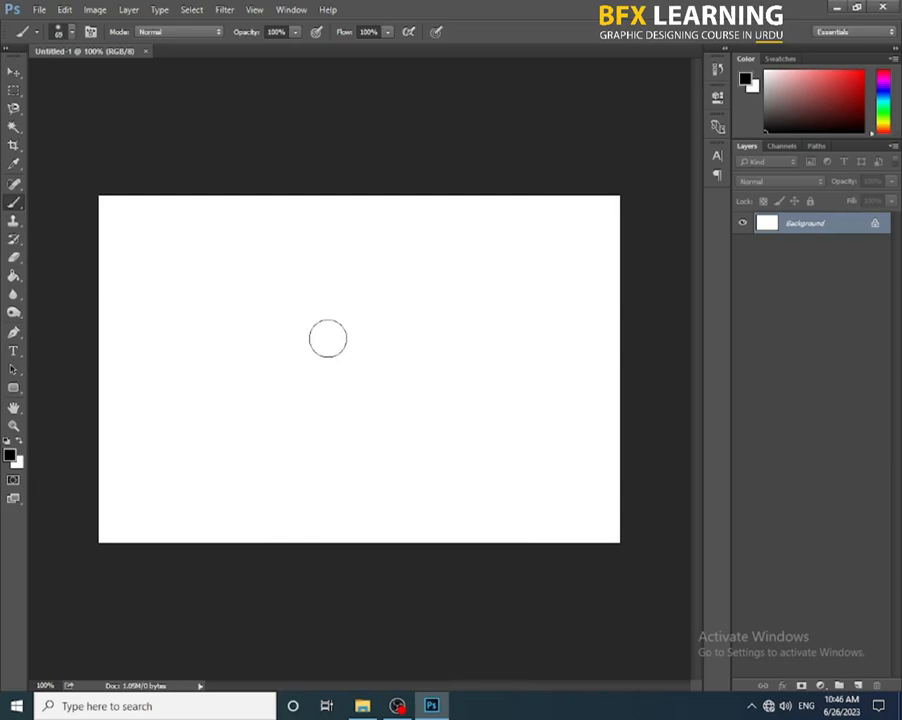
Step: Enlarge and shrink the brush in increments, ending at a size of 100 px
{"action": "key", "text": "bracketleft"}
{"action": "key", "text": "bracketleft"}
{"action": "key", "text": "bracketleft"}
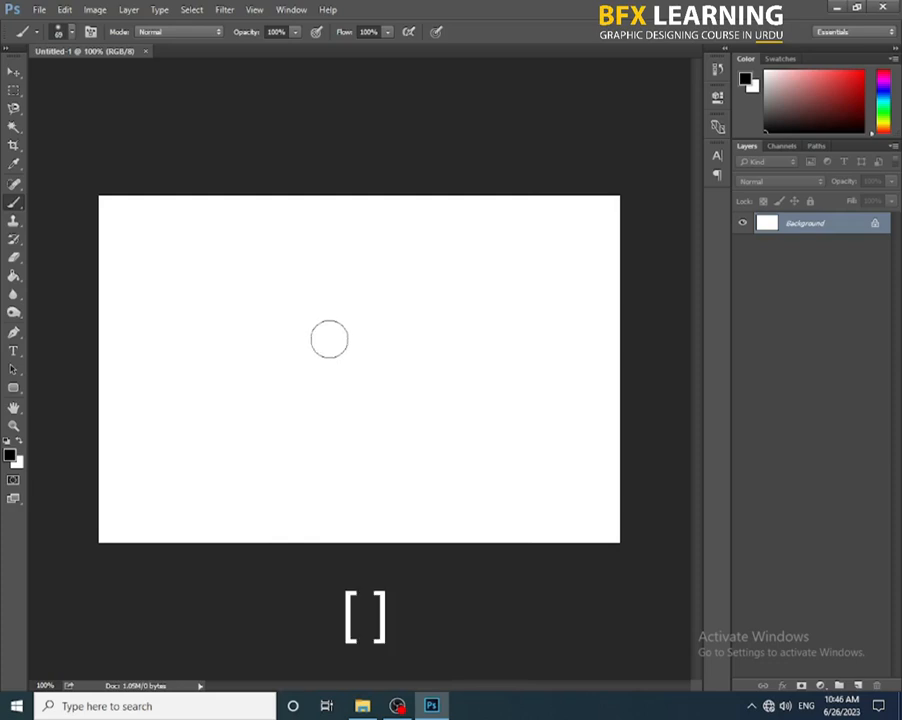
{"action": "key", "text": "bracketright"}
{"action": "key", "text": "bracketright"}
{"action": "key", "text": "bracketright"}
{"action": "key", "text": "bracketright"}
{"action": "key", "text": "bracketright"}
{"action": "key", "text": "bracketright"}
{"action": "key", "text": "bracketright"}
{"action": "key", "text": "bracketright"}
{"action": "key", "text": "bracketright"}
{"action": "key", "text": "bracketright"}
{"action": "key", "text": "bracketleft"}
{"action": "key", "text": "bracketleft"}
{"action": "key", "text": "bracketleft"}
{"action": "key", "text": "bracketleft"}
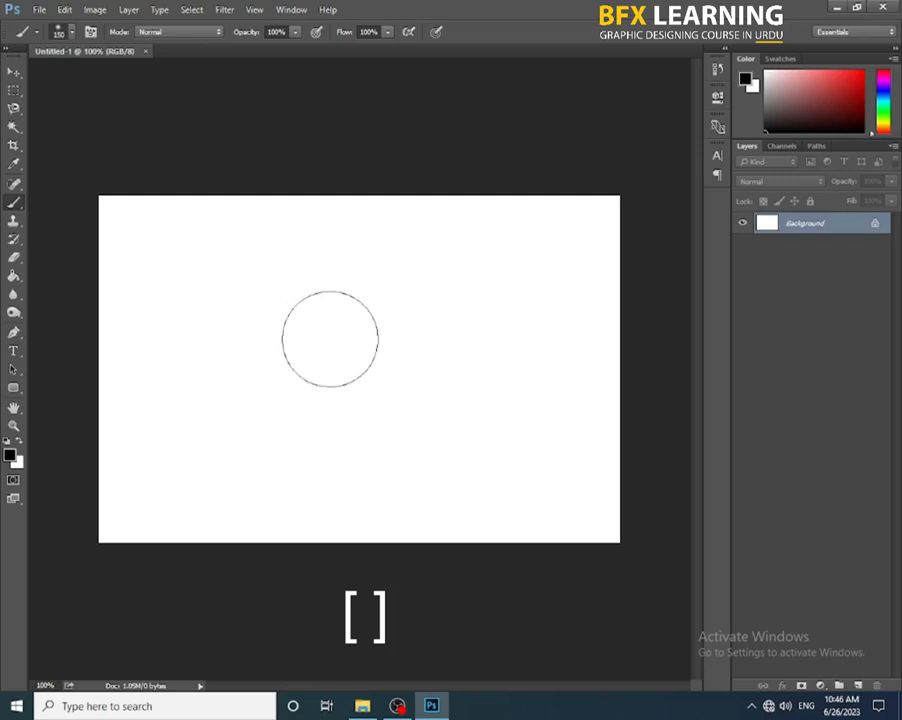
{"action": "key", "text": "bracketleft"}
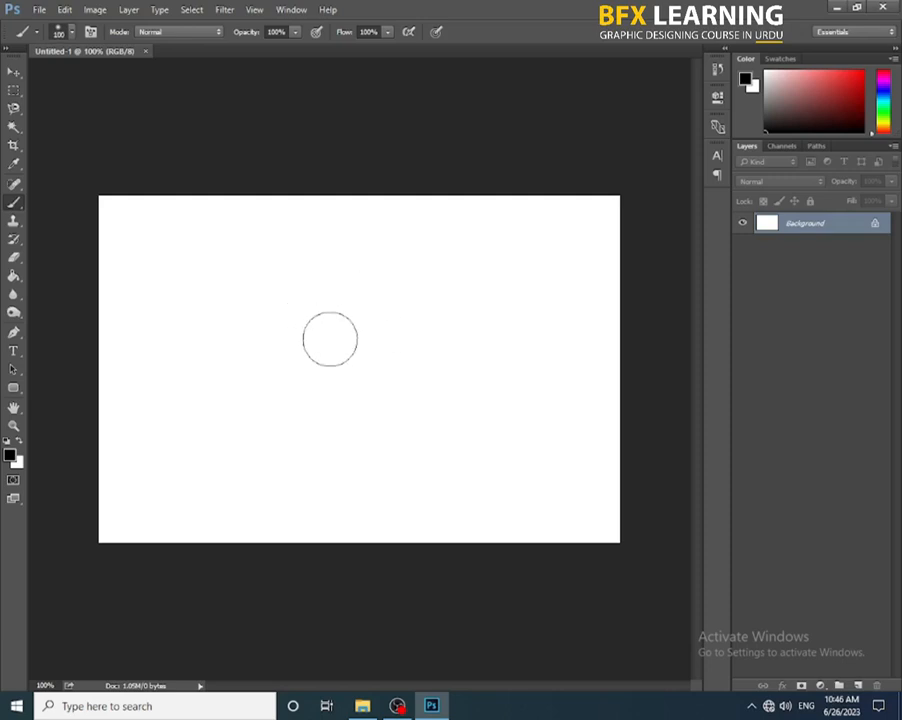
Step: With hardness at 0%, flatten the soft round brush tip into a narrow, diagonally tilted ellipse
{"action": "right_click", "coordinate": [322, 318]}
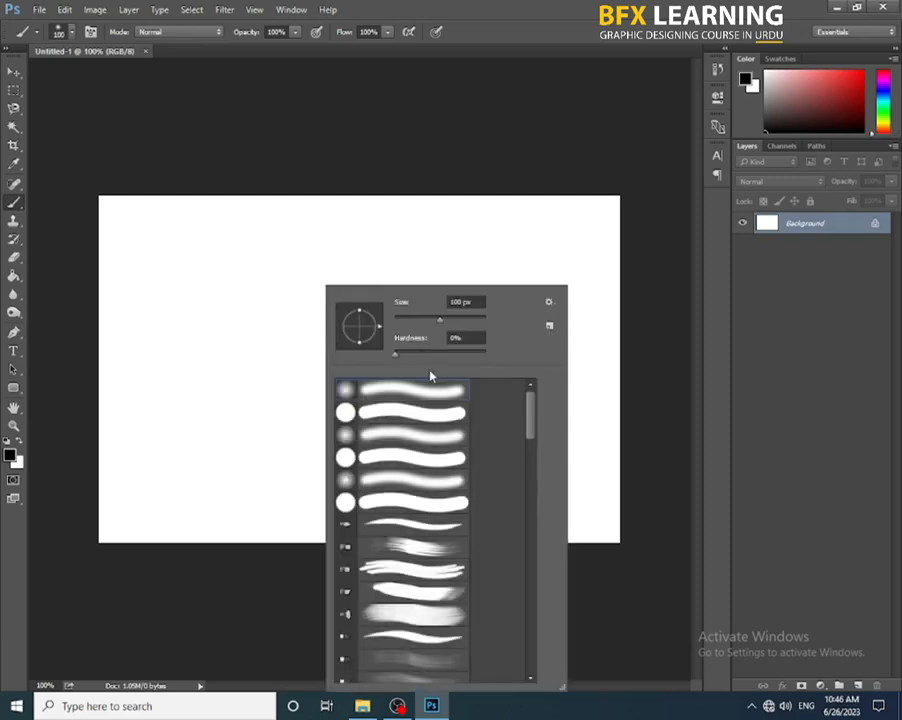
{"action": "mouse_move", "coordinate": [396, 358]}
{"action": "left_mouse_down"}
{"action": "mouse_move", "coordinate": [411, 361]}
{"action": "mouse_move", "coordinate": [396, 363]}
{"action": "left_mouse_up"}
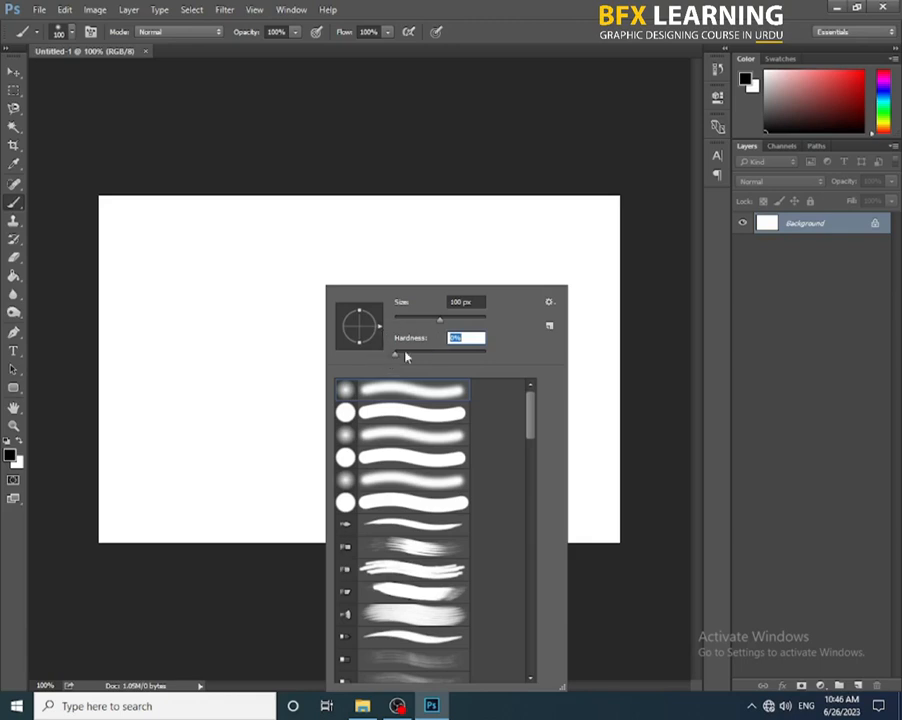
{"action": "mouse_move", "coordinate": [358, 343]}
{"action": "left_mouse_down"}
{"action": "mouse_move", "coordinate": [364, 330]}
{"action": "mouse_move", "coordinate": [370, 346]}
{"action": "mouse_move", "coordinate": [376, 313]}
{"action": "mouse_move", "coordinate": [366, 330]}
{"action": "left_mouse_up"}
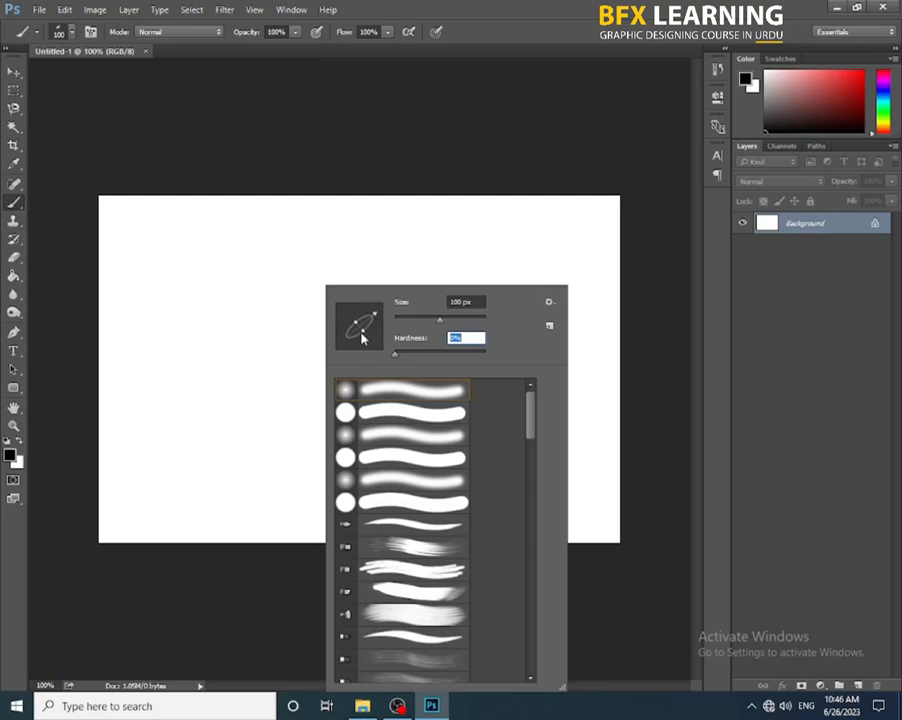
Step: Paint a vertical black stroke right of the canvas centre using the Hard Round brush with its tip flattened into a narrow diagonal ellipse
{"action": "left_click", "coordinate": [374, 412]}
{"action": "left_click_drag", "start_coordinate": [360, 349], "coordinate": [373, 316]}
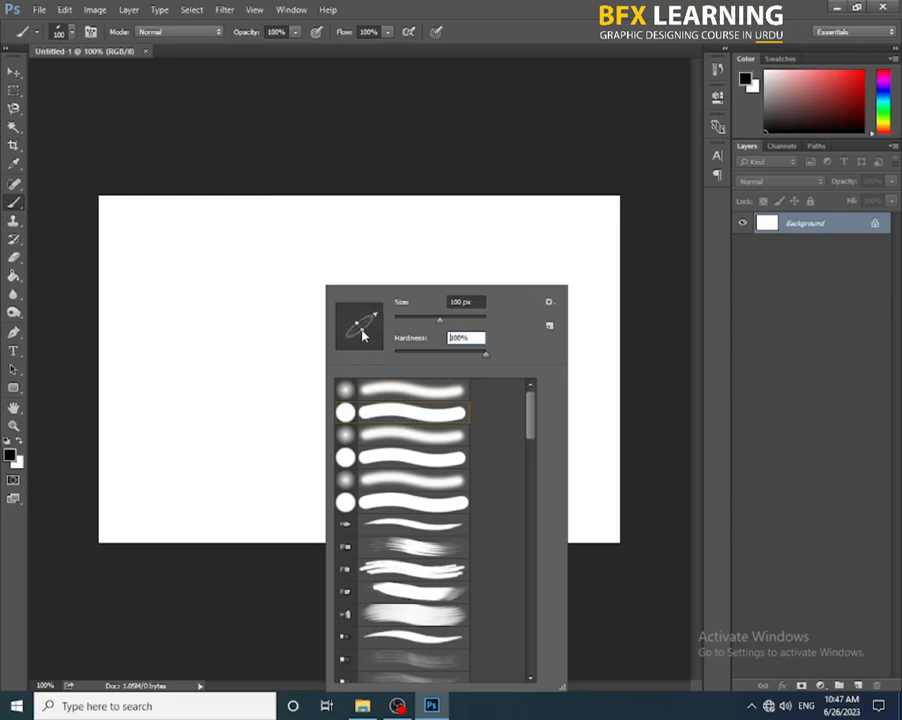
{"action": "left_click", "coordinate": [737, 18]}
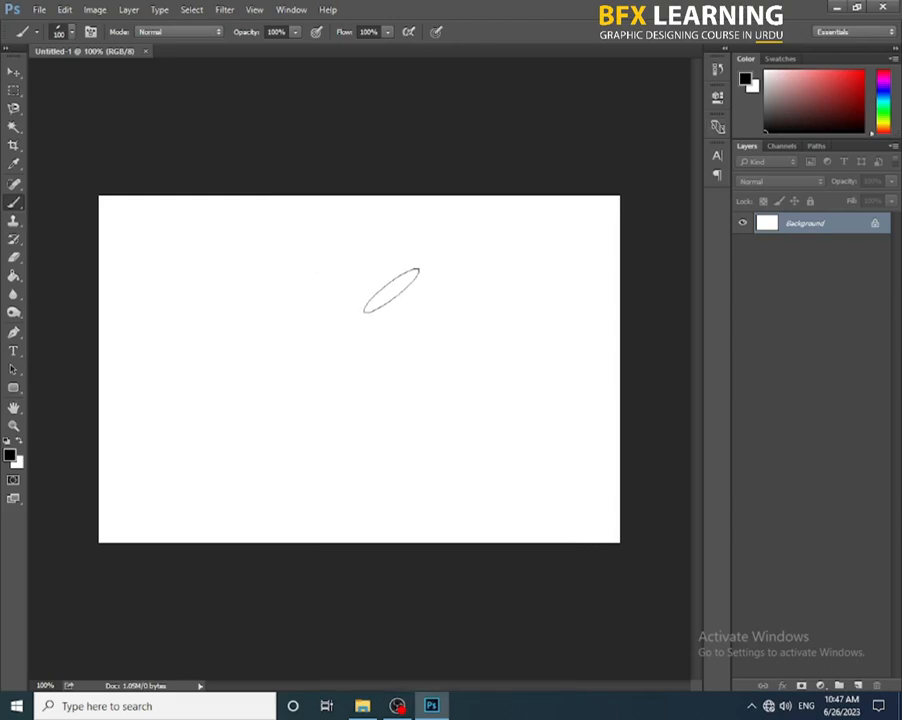
{"action": "left_click_drag", "start_coordinate": [445, 262], "coordinate": [446, 435]}
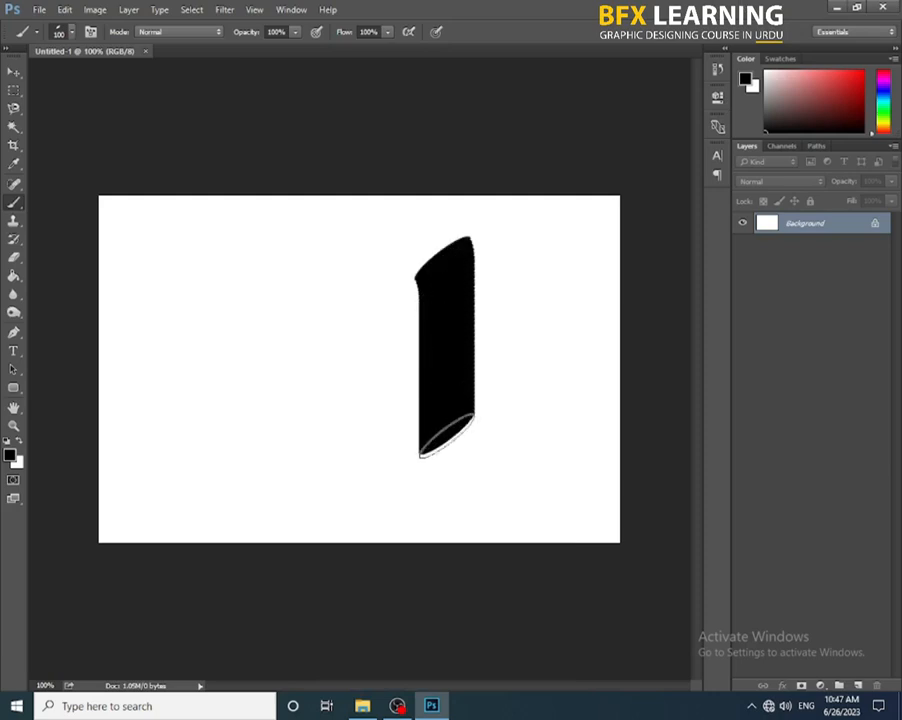
Step: Paint a bowl-shaped curved stroke beside the vertical stroke and a short slanted dot beneath it
{"action": "mouse_move", "coordinate": [370, 374]}
{"action": "left_mouse_down"}
{"action": "mouse_move", "coordinate": [369, 418]}
{"action": "mouse_move", "coordinate": [313, 436]}
{"action": "mouse_move", "coordinate": [265, 437]}
{"action": "mouse_move", "coordinate": [222, 417]}
{"action": "mouse_move", "coordinate": [203, 376]}
{"action": "left_mouse_up"}
{"action": "left_click_drag", "start_coordinate": [282, 493], "coordinate": [310, 508]}
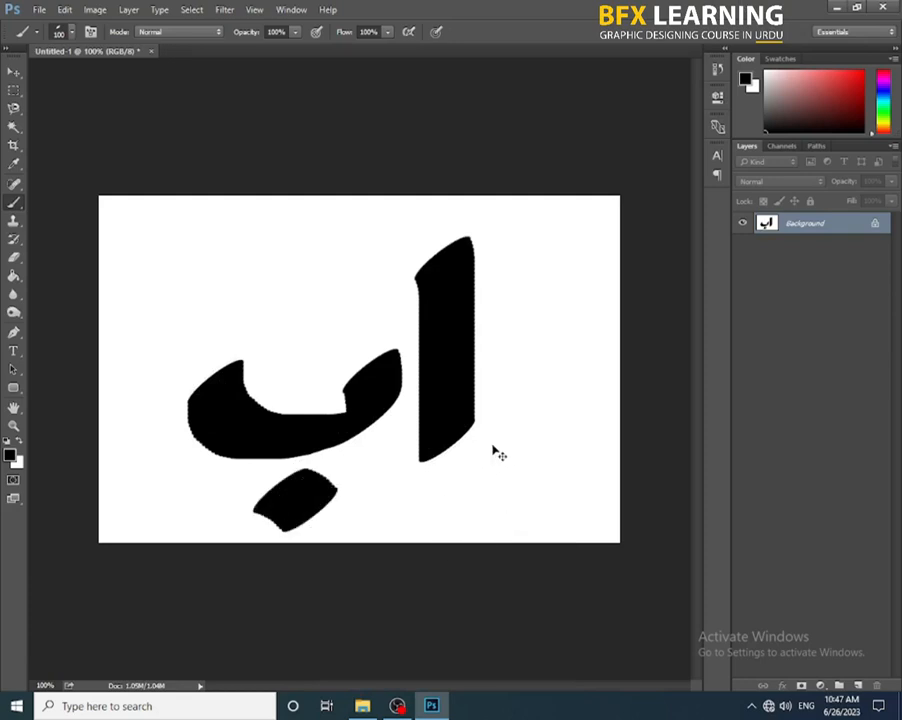
Step: Undo the dot, the bowl-shaped curve and the vertical stroke to clear the canvas
{"action": "key", "text": "ctrl+z"}
{"action": "key", "text": "ctrl+z"}
{"action": "key", "text": "ctrl+z"}
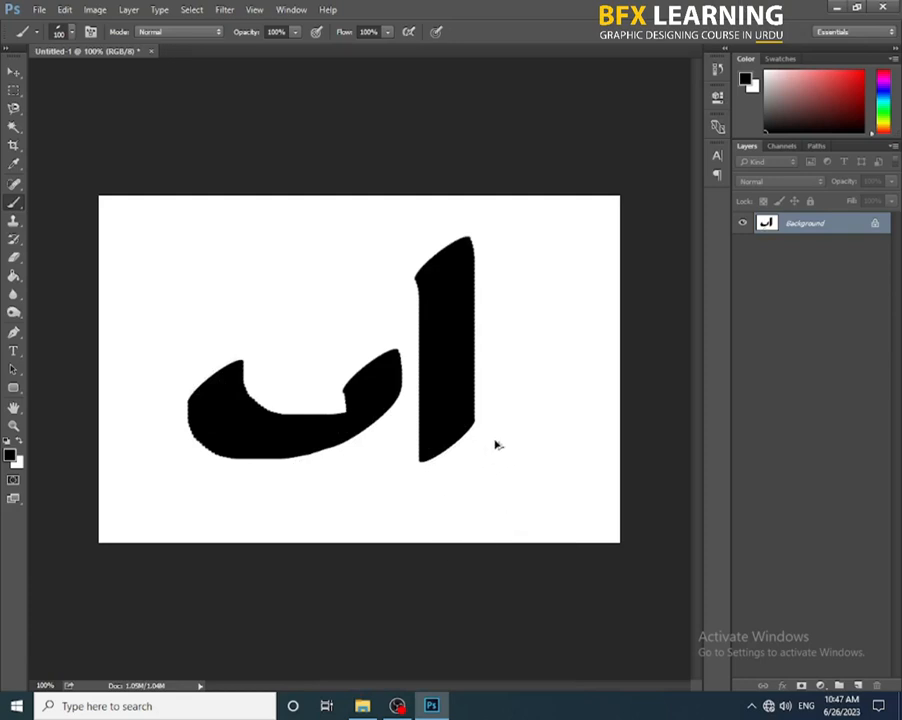
{"action": "key", "text": "ctrl+alt+z"}
{"action": "key", "text": "ctrl+alt+z"}
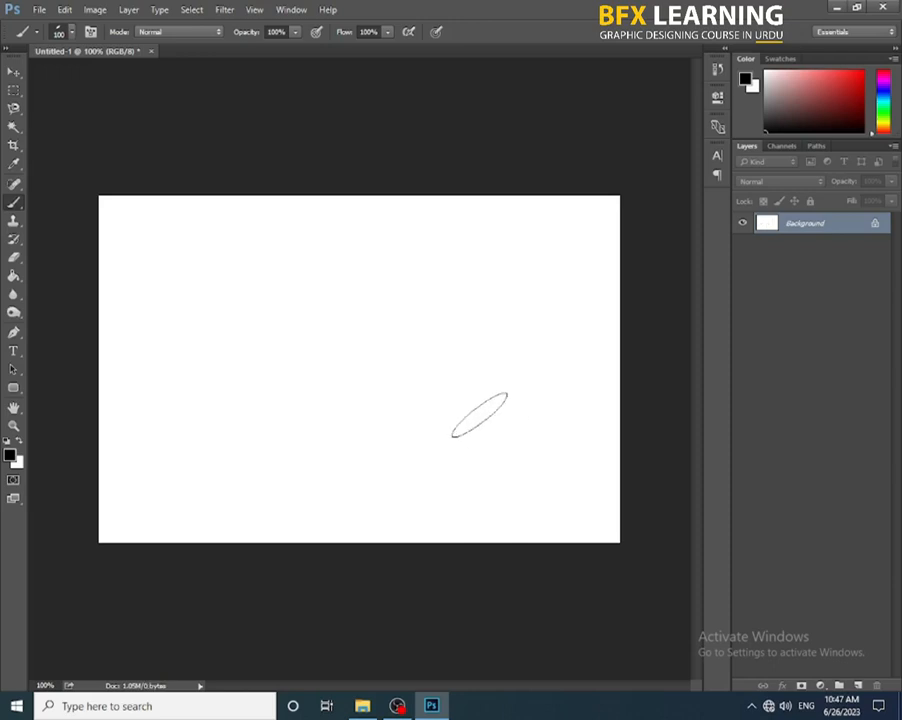
Step: Choose the Soft Round brush preset with a circular tip at 100 px and 0% hardness
{"action": "right_click", "coordinate": [412, 298]}
{"action": "left_click", "coordinate": [523, 395]}
{"action": "right_click", "coordinate": [461, 455]}
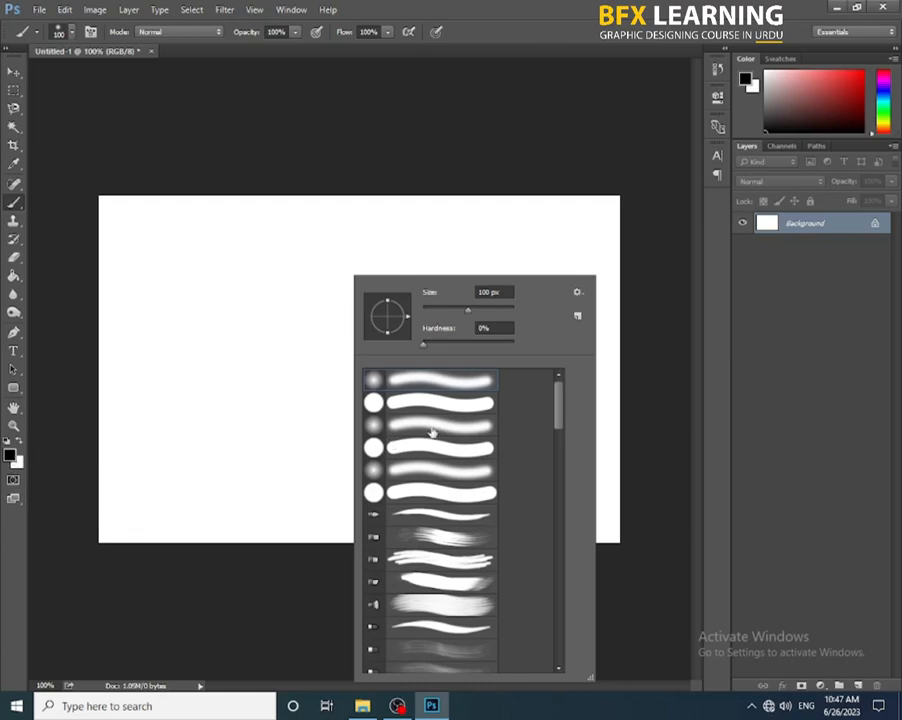
{"action": "left_click", "coordinate": [593, 10]}
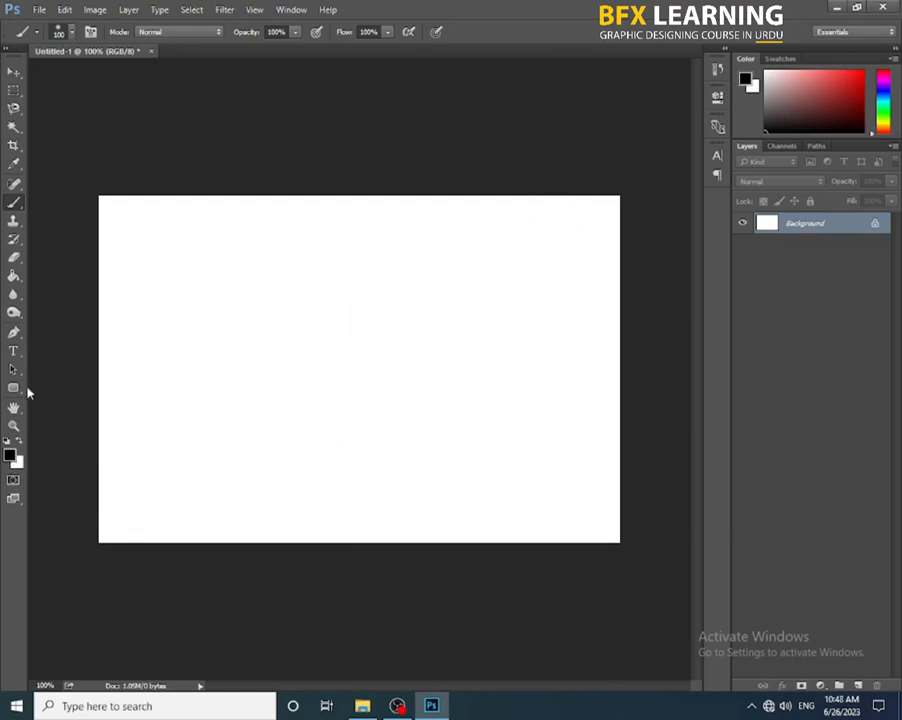
Step: Add a new empty layer above the Background, leaving the foreground colour black
{"action": "left_click", "coordinate": [10, 454]}
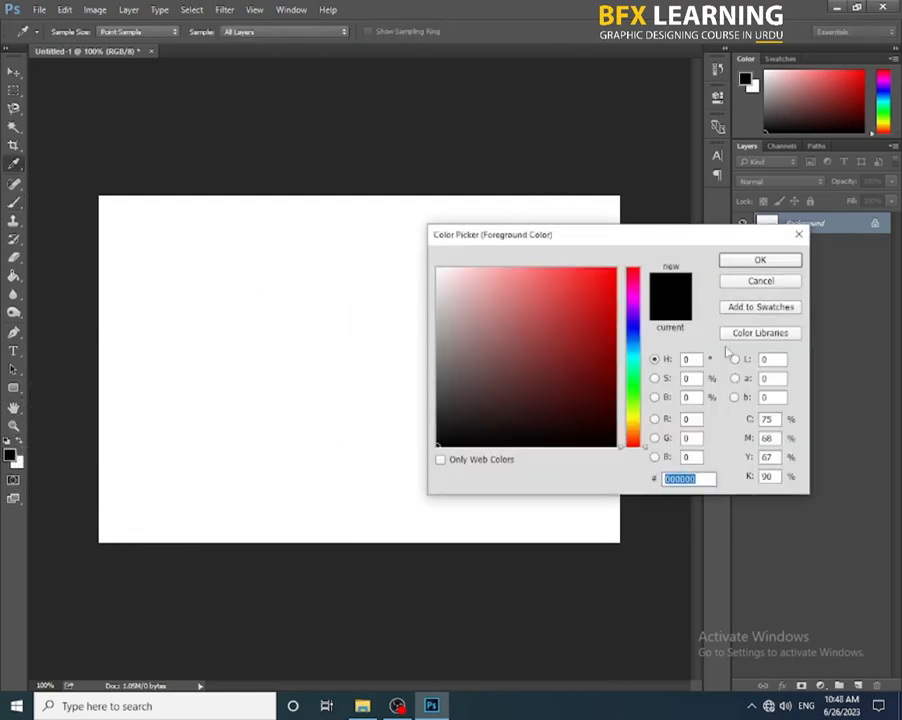
{"action": "left_click", "coordinate": [763, 283]}
{"action": "key", "text": "ctrl+shift+n"}
{"action": "key", "text": "Return"}
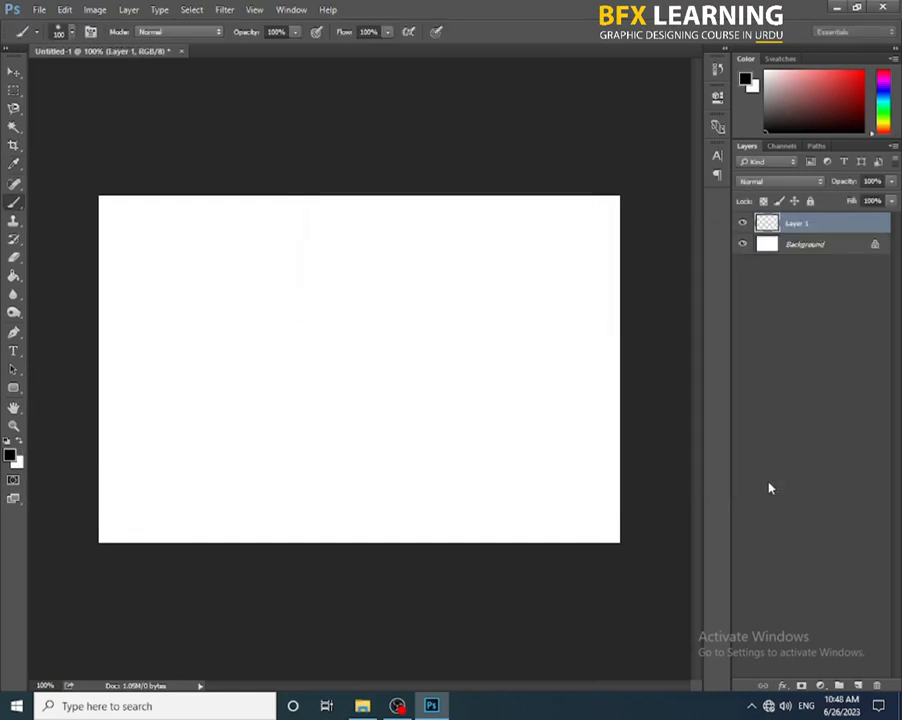
Step: Paint a soft diagonal black stroke, set the foreground colour to red ff0000 and paint a similar stroke beside it
{"action": "mouse_move", "coordinate": [230, 259]}
{"action": "left_mouse_down"}
{"action": "mouse_move", "coordinate": [286, 321]}
{"action": "mouse_move", "coordinate": [340, 415]}
{"action": "left_mouse_up"}
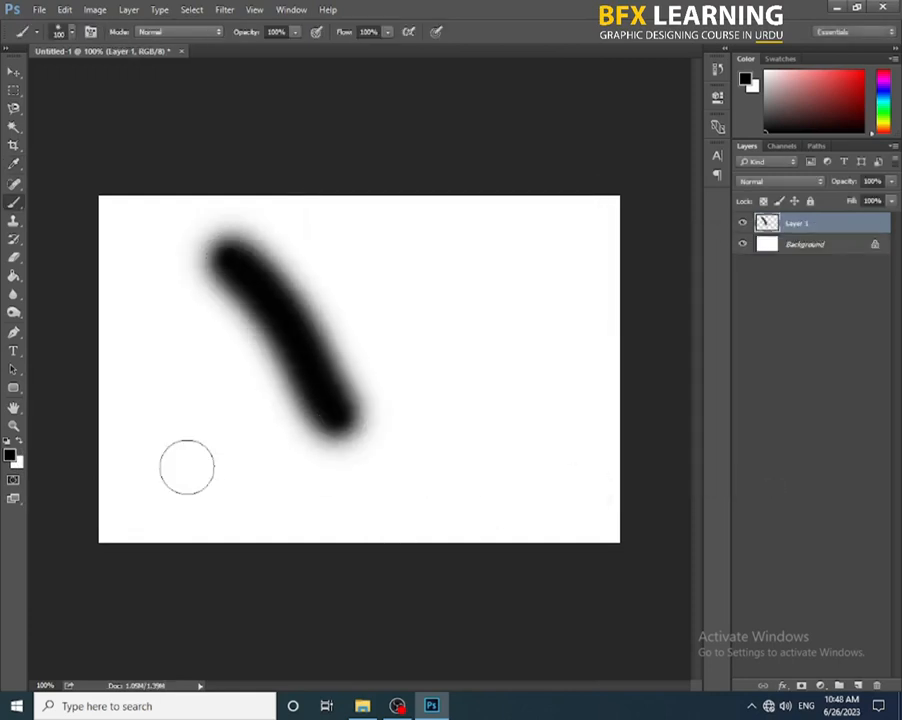
{"action": "left_click", "coordinate": [10, 454]}
{"action": "left_click", "coordinate": [615, 265]}
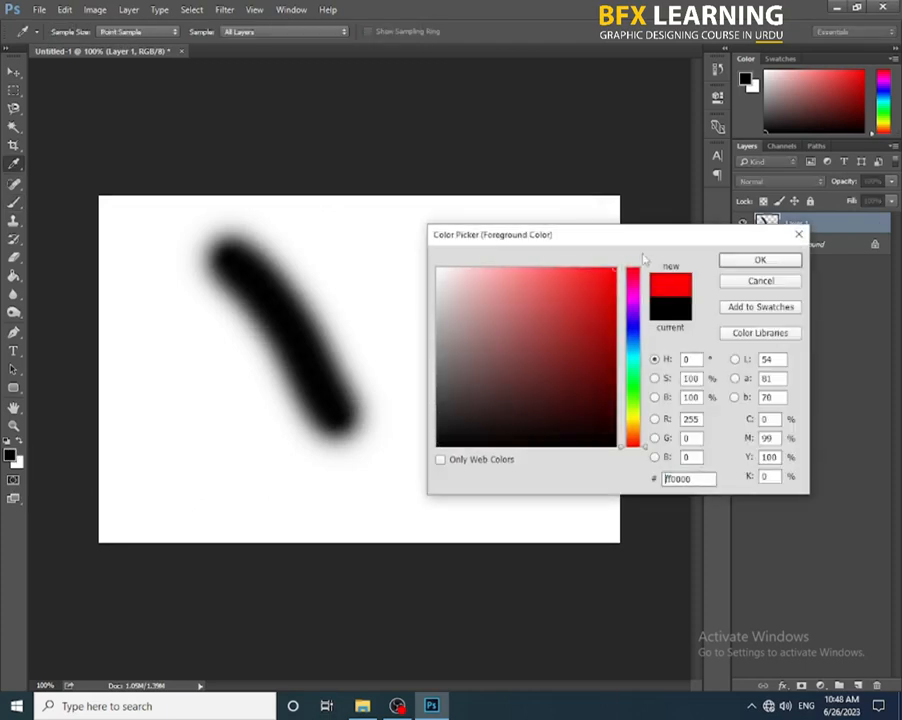
{"action": "left_click", "coordinate": [760, 259]}
{"action": "mouse_move", "coordinate": [365, 232]}
{"action": "left_mouse_down"}
{"action": "mouse_move", "coordinate": [418, 311]}
{"action": "mouse_move", "coordinate": [458, 408]}
{"action": "left_mouse_up"}
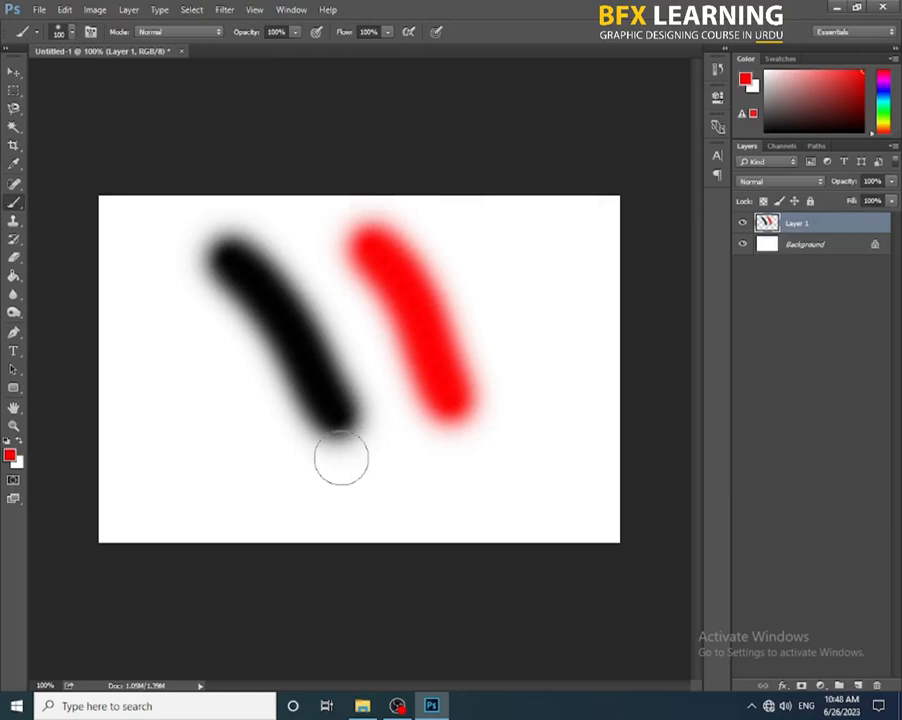
Step: Choose the 112 px grass brush from the brush presets
{"action": "right_click", "coordinate": [287, 372]}
{"action": "scroll", "coordinate": [410, 526], "scroll_direction": "down", "scroll_amount": 5}
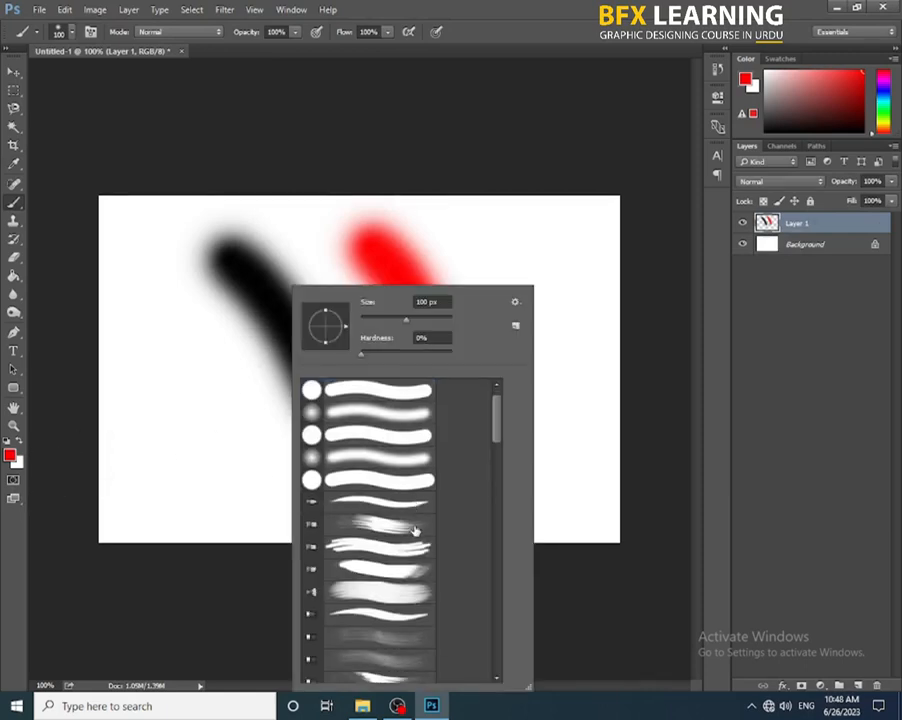
{"action": "scroll", "coordinate": [416, 530], "scroll_direction": "down", "scroll_amount": 5}
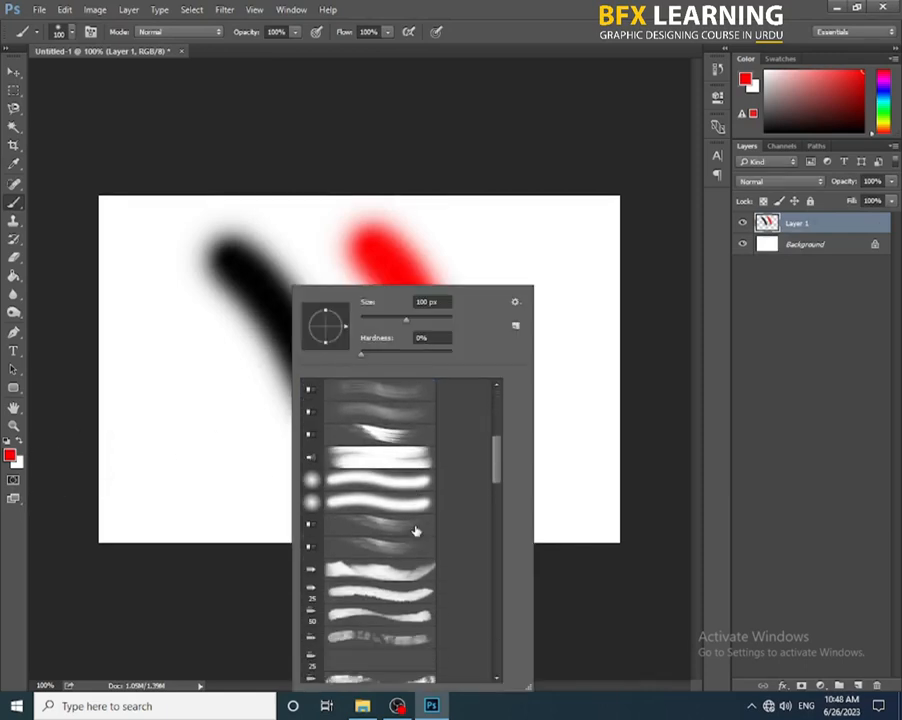
{"action": "scroll", "coordinate": [416, 530], "scroll_direction": "down", "scroll_amount": 5}
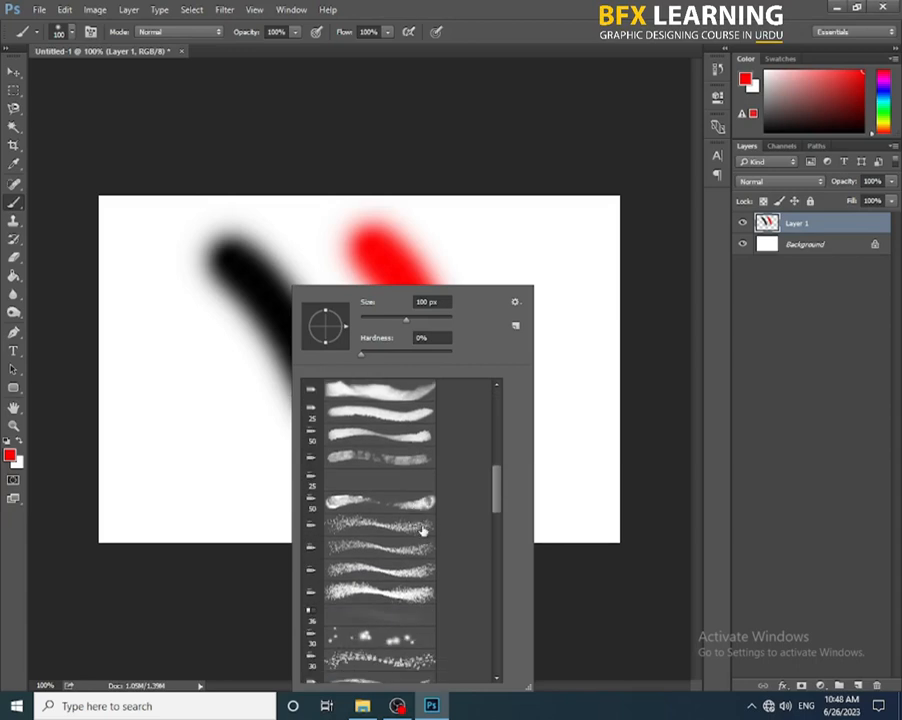
{"action": "scroll", "coordinate": [422, 531], "scroll_direction": "down", "scroll_amount": 4}
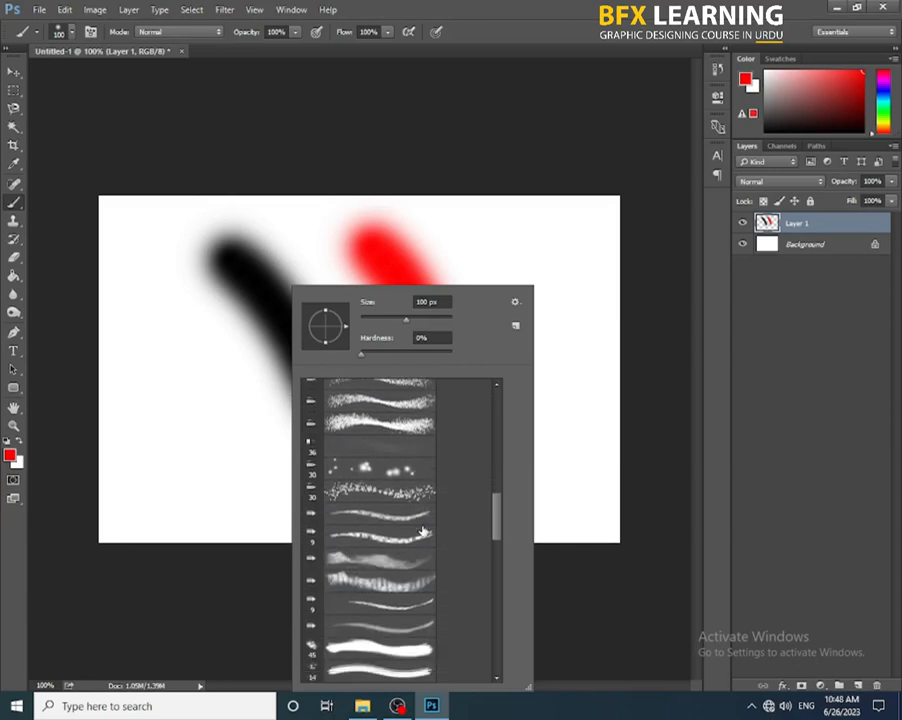
{"action": "scroll", "coordinate": [422, 531], "scroll_direction": "down", "scroll_amount": 3}
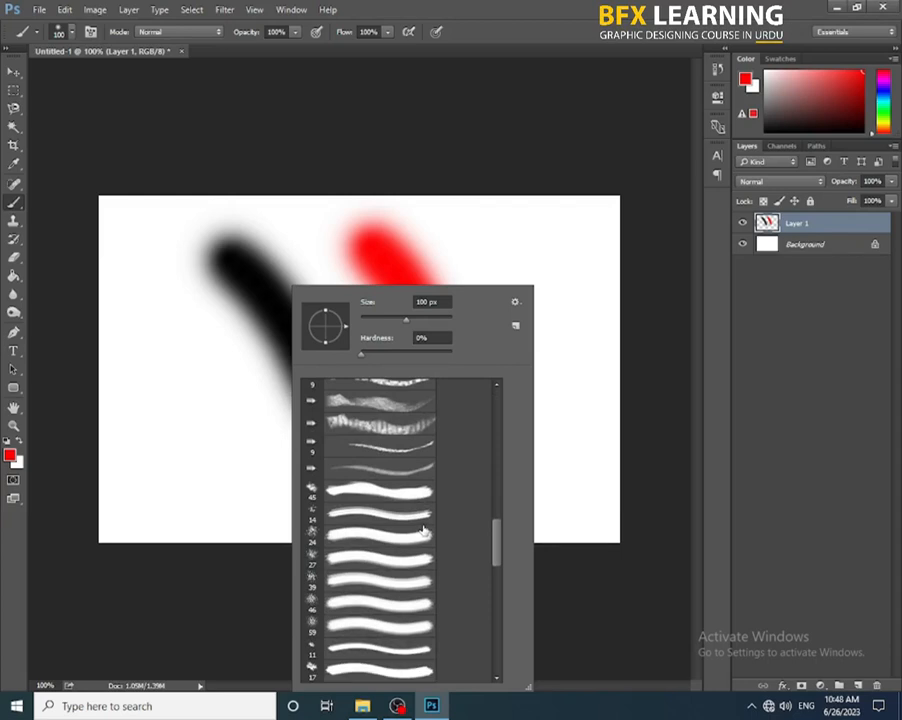
{"action": "scroll", "coordinate": [422, 531], "scroll_direction": "down", "scroll_amount": 5}
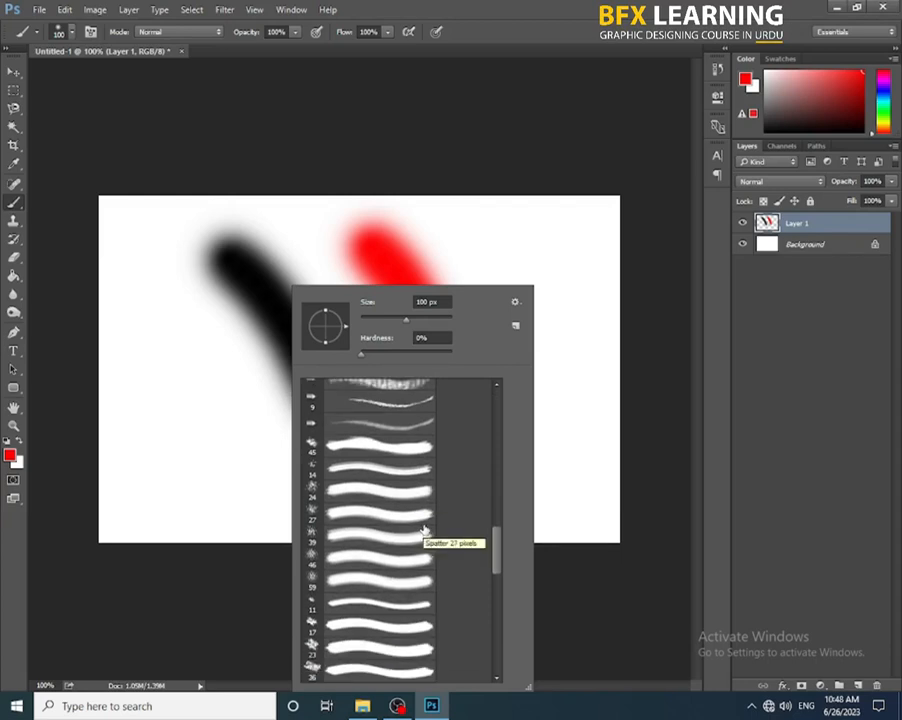
{"action": "scroll", "coordinate": [424, 530], "scroll_direction": "down", "scroll_amount": 2}
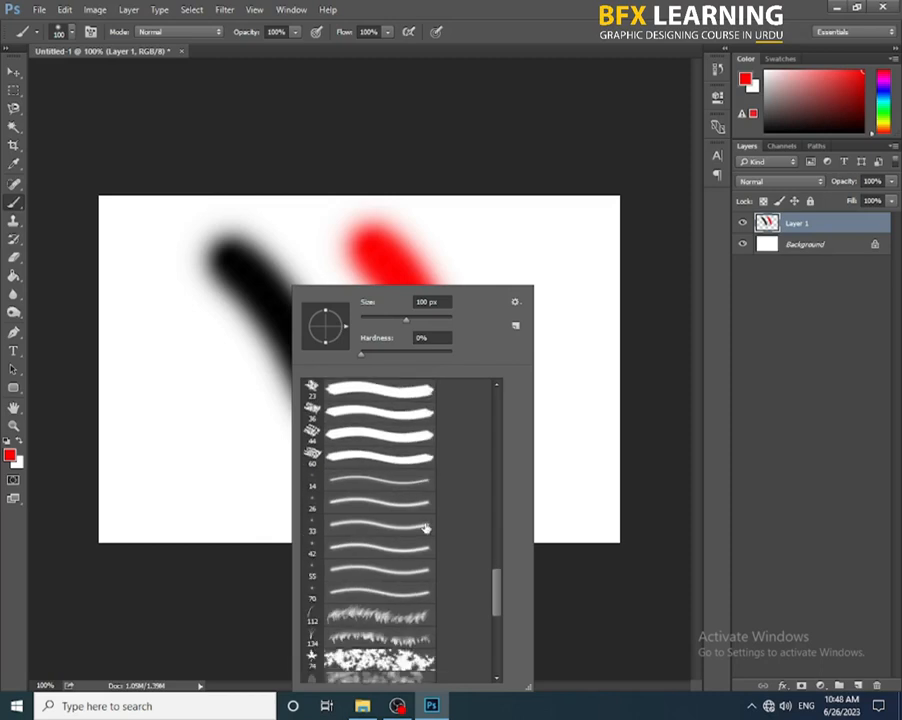
{"action": "left_click", "coordinate": [352, 617]}
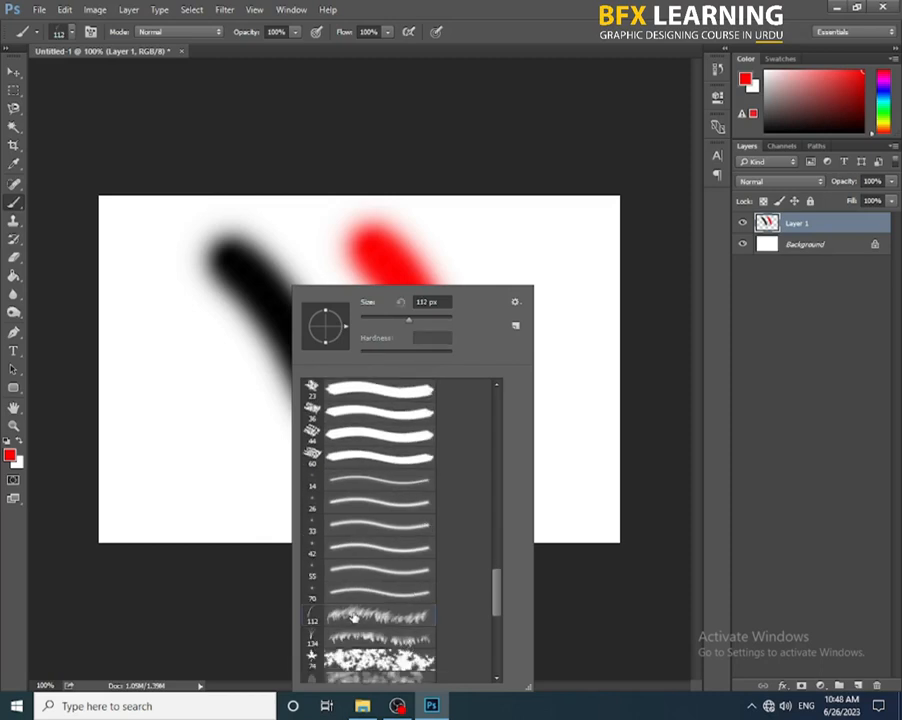
{"action": "left_click", "coordinate": [645, 52]}
Step: Undo the red and black strokes on Layer 1
{"action": "key", "text": "ctrl+z"}
{"action": "key", "text": "ctrl+z"}
{"action": "key", "text": "ctrl+z"}
{"action": "key", "text": "ctrl+z"}
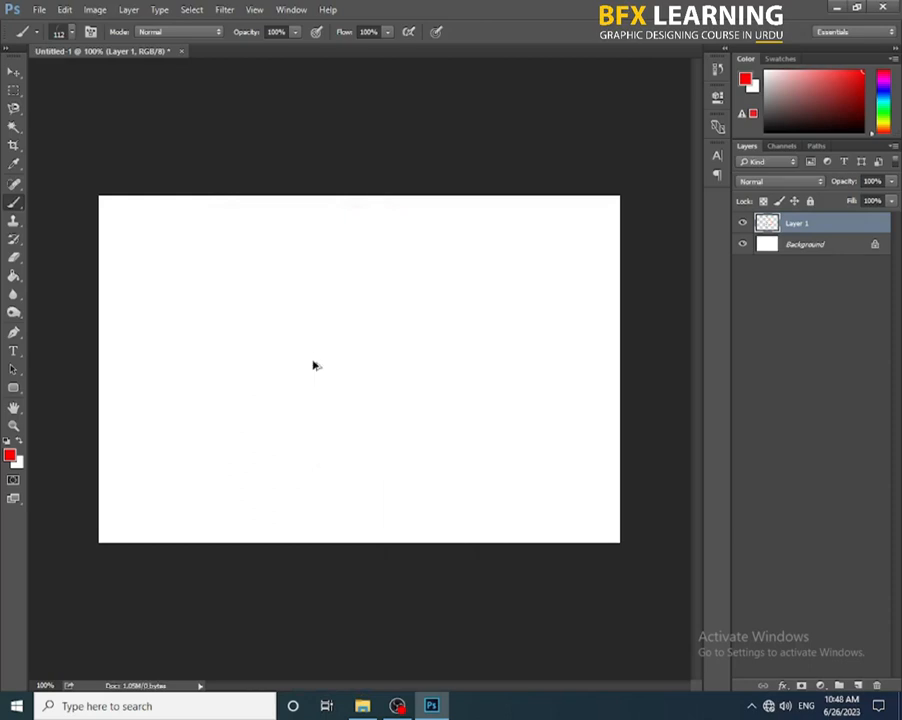
Step: Set the grass brush size to 176 px, try a red patch of grass left of the canvas centre and undo it
{"action": "right_click", "coordinate": [314, 360]}
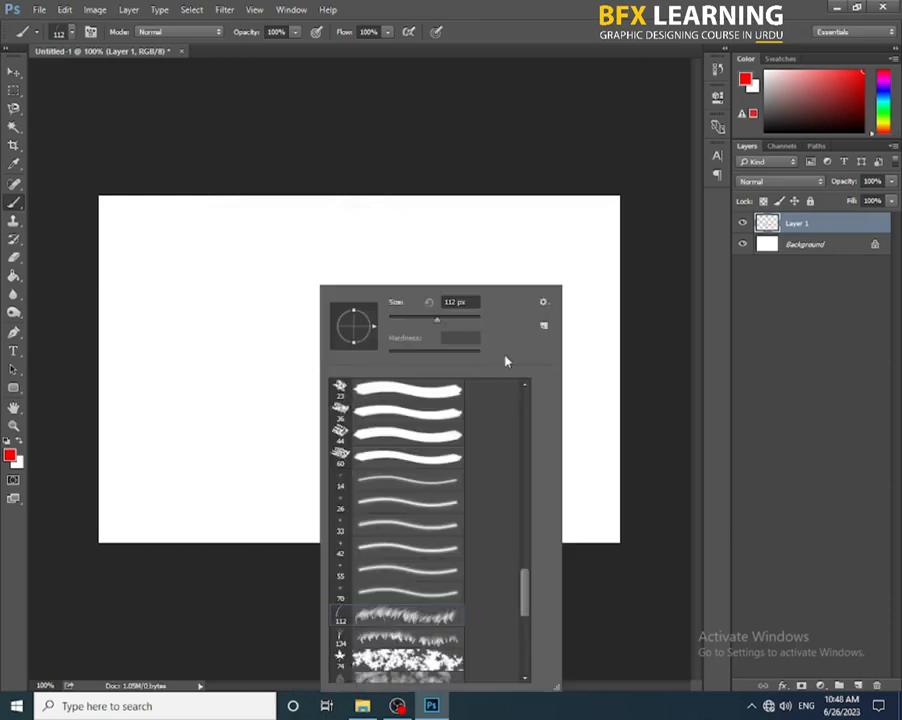
{"action": "left_click_drag", "start_coordinate": [459, 321], "coordinate": [450, 321]}
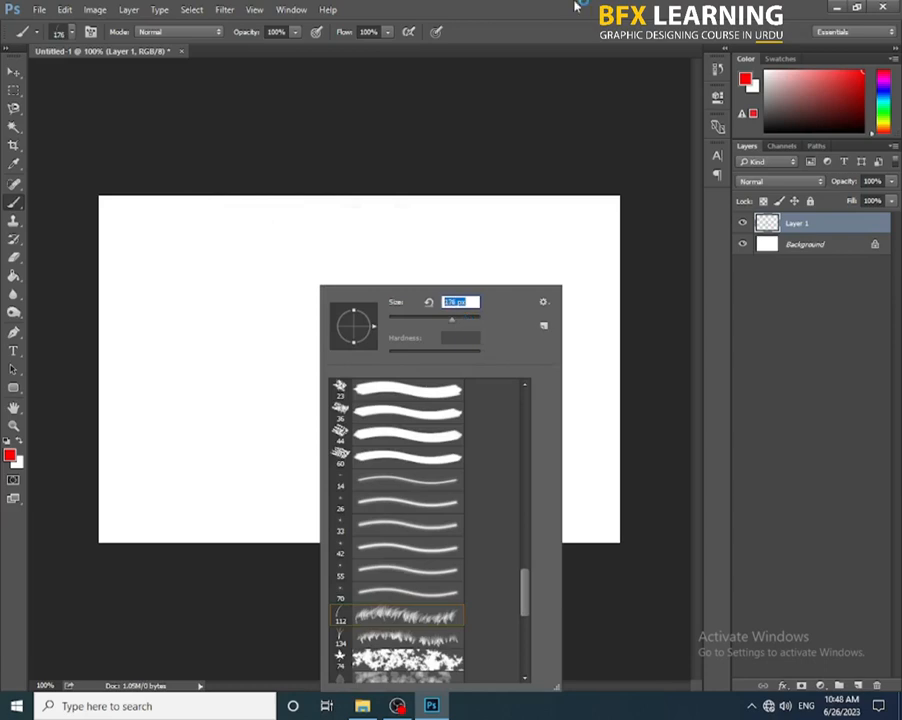
{"action": "left_click", "coordinate": [578, 6]}
{"action": "left_click_drag", "start_coordinate": [196, 351], "coordinate": [311, 408]}
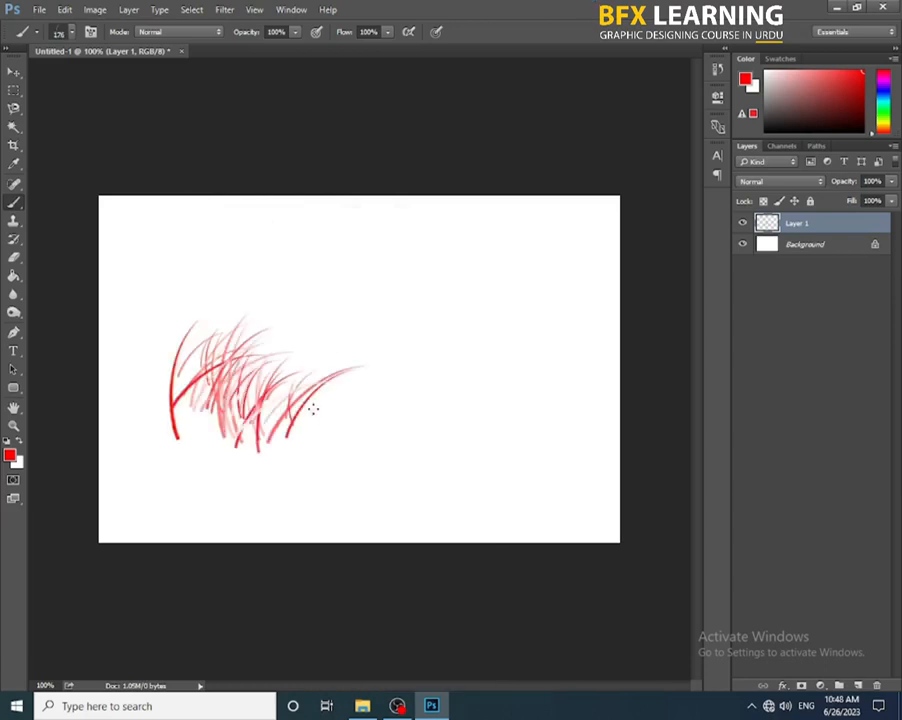
{"action": "key", "text": "ctrl+z"}
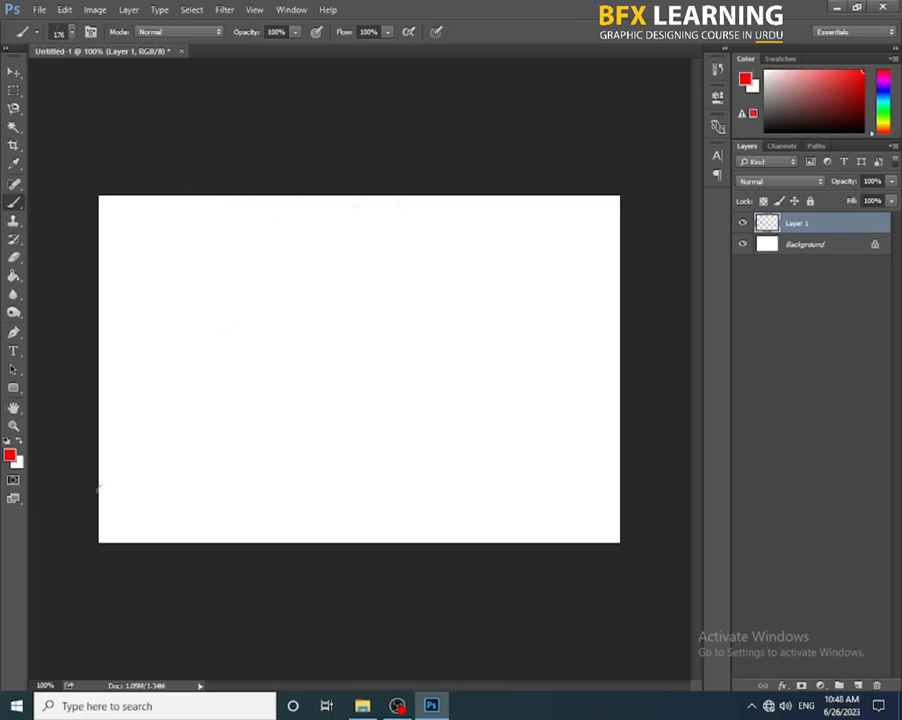
Step: Set the foreground colour to medium green 0ba000
{"action": "left_click", "coordinate": [11, 455]}
{"action": "left_click", "coordinate": [632, 389]}
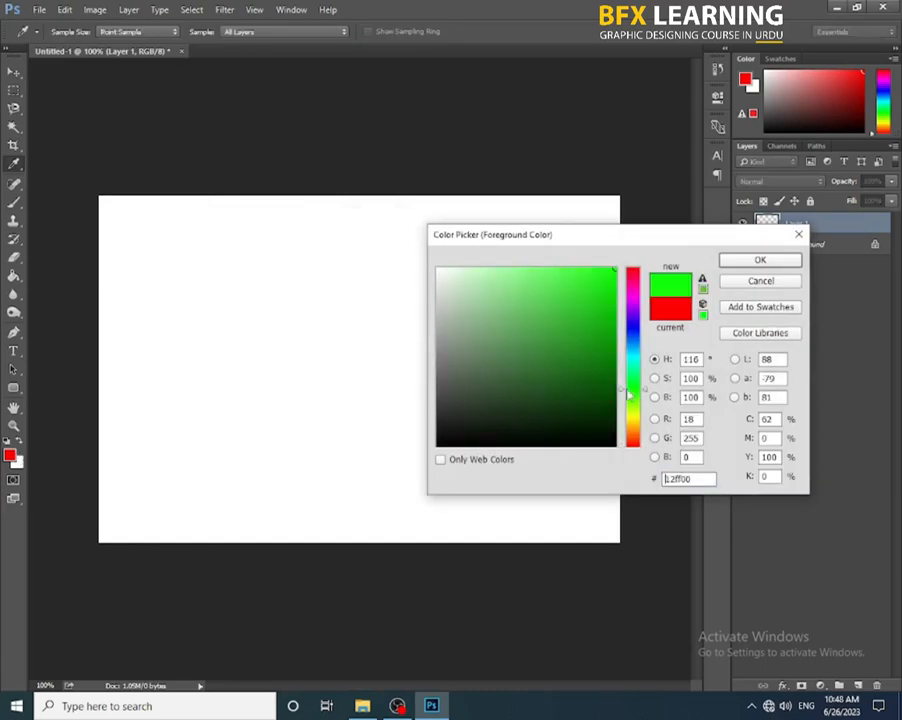
{"action": "left_click", "coordinate": [613, 333]}
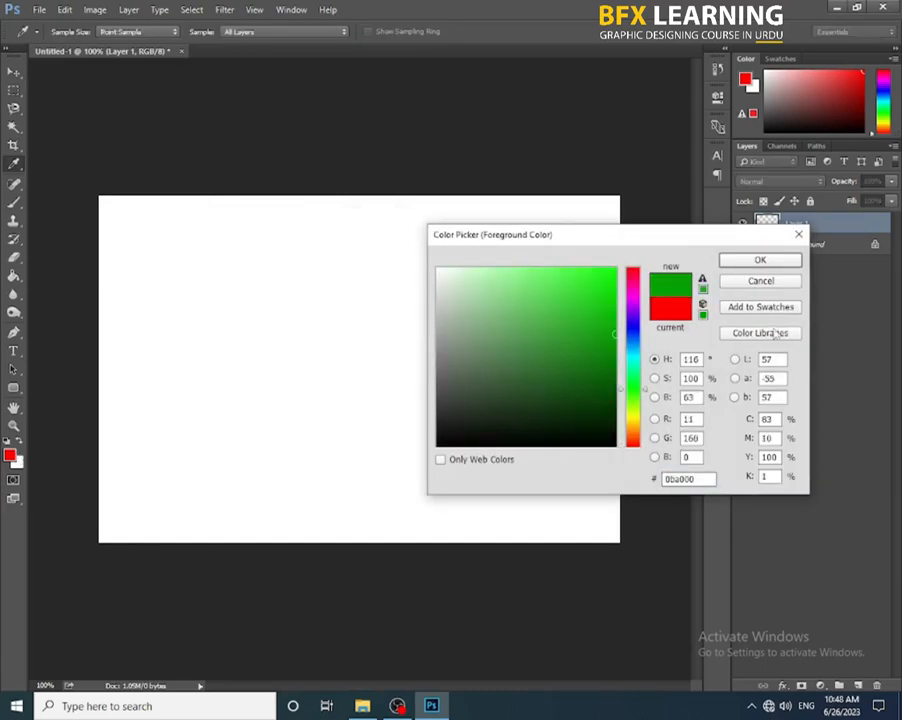
{"action": "key", "text": "Return"}
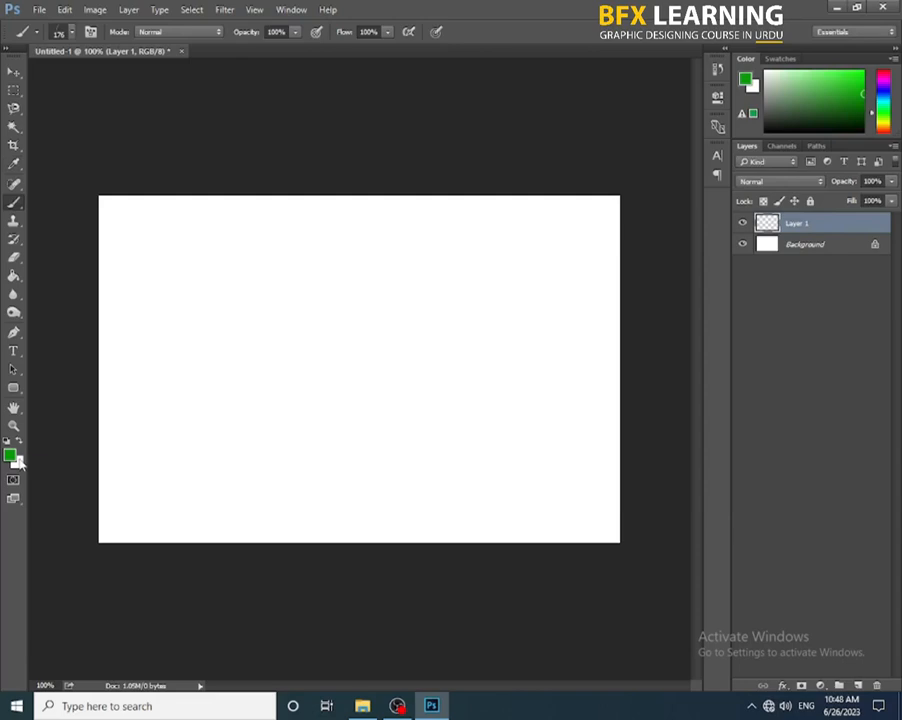
Step: Set the background colour to dark green 04640b and return to the Brush tool
{"action": "left_click", "coordinate": [17, 462]}
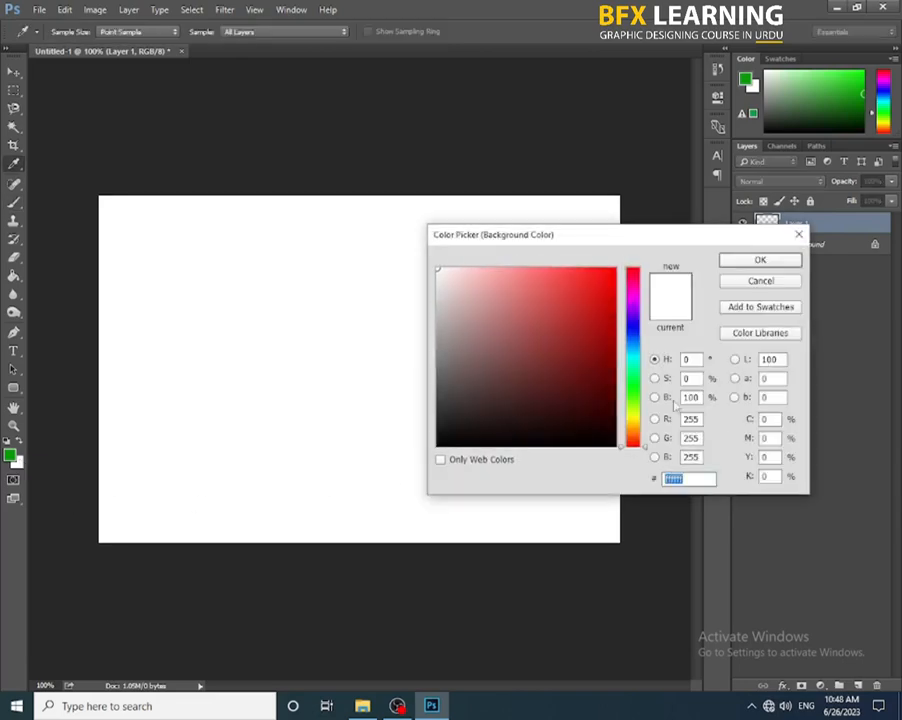
{"action": "left_click", "coordinate": [634, 387]}
{"action": "left_click", "coordinate": [608, 376]}
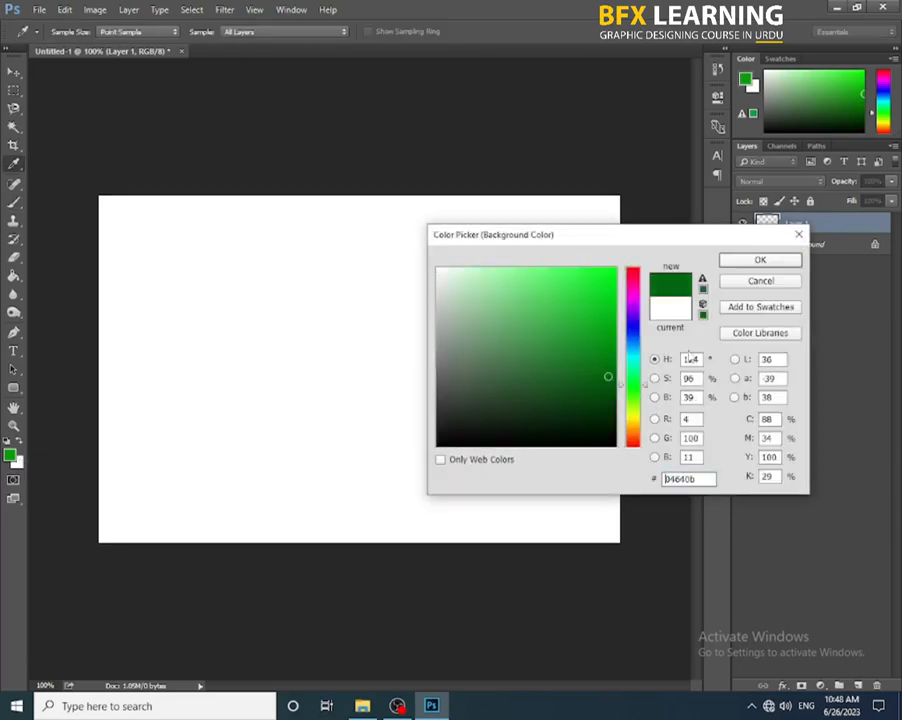
{"action": "left_click", "coordinate": [737, 262]}
{"action": "key", "text": "b"}
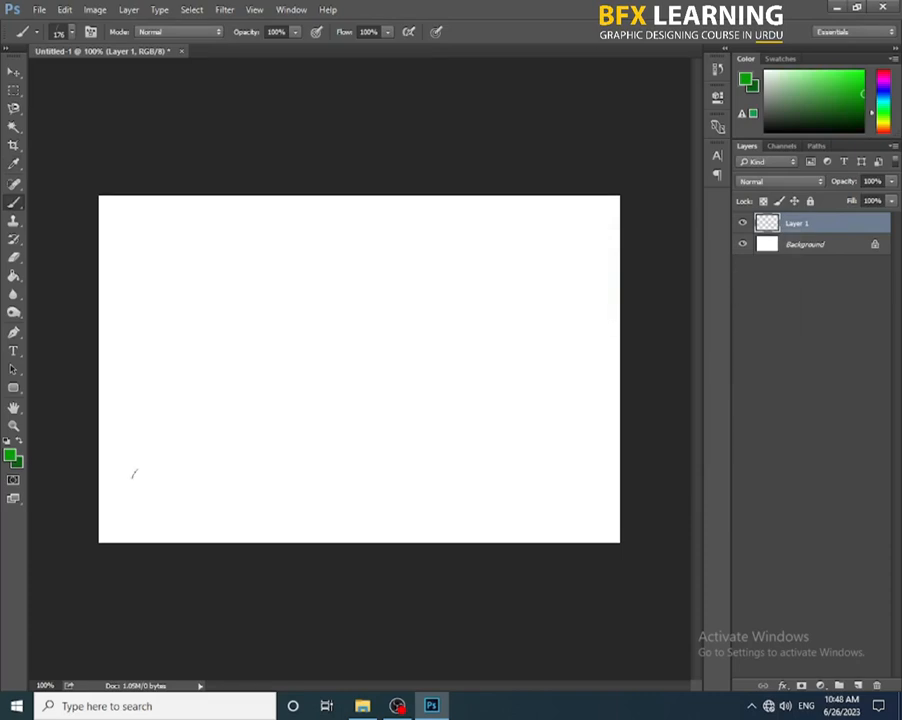
Step: Enlarge the grass brush to 600 px, try large blades over the canvas's lower-left area and undo them
{"action": "key", "text": "bracketright"}
{"action": "key", "text": "bracketright"}
{"action": "key", "text": "bracketright"}
{"action": "key", "text": "bracketright"}
{"action": "key", "text": "bracketright"}
{"action": "key", "text": "bracketright"}
{"action": "key", "text": "bracketright"}
{"action": "key", "text": "bracketright"}
{"action": "key", "text": "bracketright"}
{"action": "left_click_drag", "start_coordinate": [119, 467], "coordinate": [294, 506]}
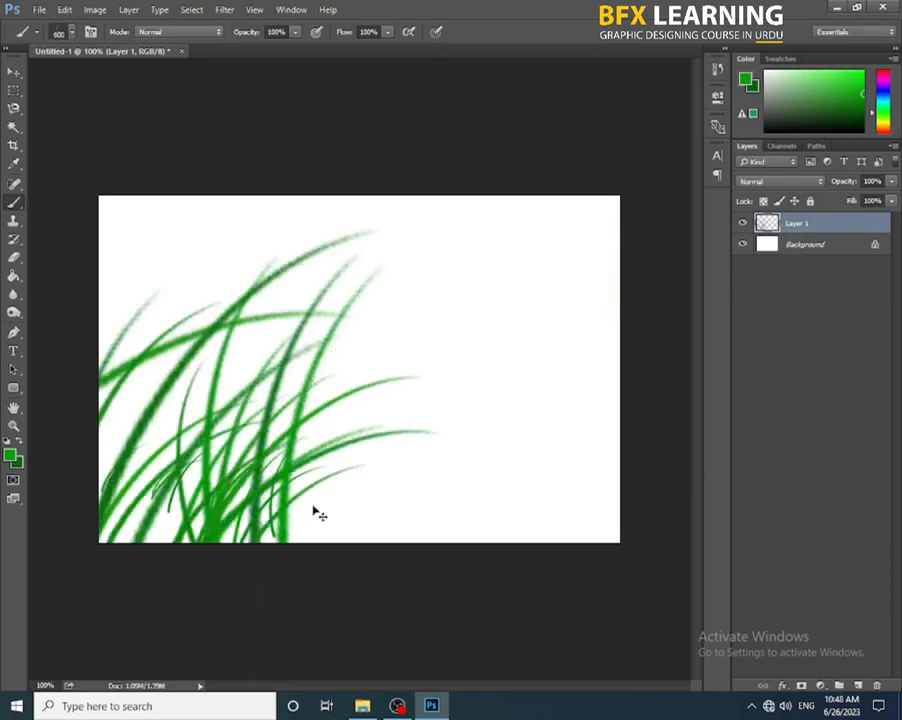
{"action": "key", "text": "ctrl+z"}
Step: Reduce the grass brush to 46 px, try rows of grass along the canvas's lower edge and undo them
{"action": "left_click_drag", "start_coordinate": [410, 320], "coordinate": [371, 320]}
{"action": "left_click", "coordinate": [566, 6]}
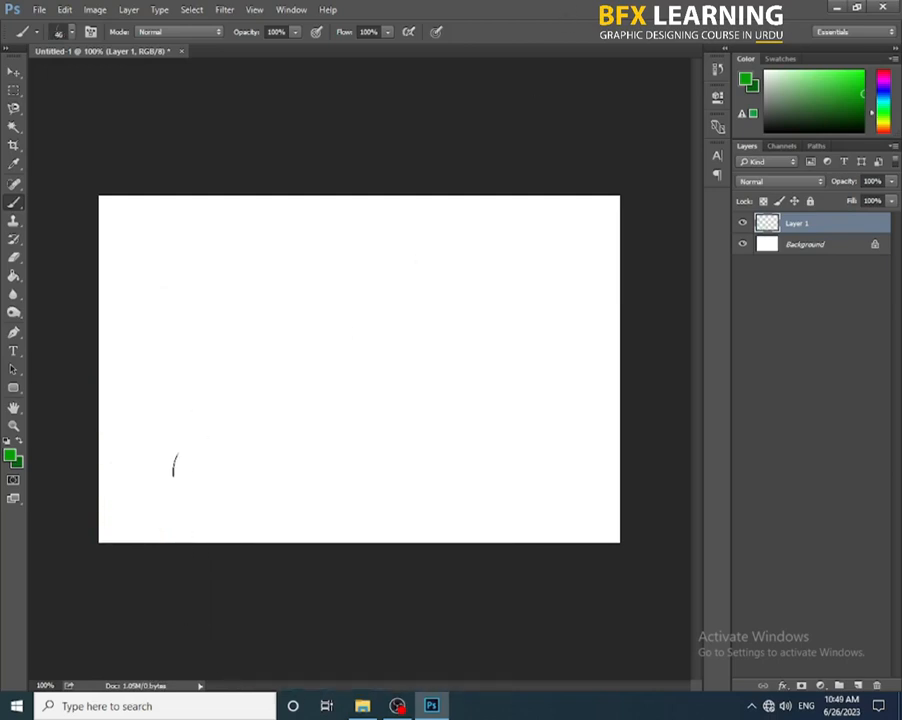
{"action": "mouse_move", "coordinate": [131, 475]}
{"action": "left_mouse_down"}
{"action": "mouse_move", "coordinate": [205, 497]}
{"action": "mouse_move", "coordinate": [303, 500]}
{"action": "mouse_move", "coordinate": [609, 482]}
{"action": "mouse_move", "coordinate": [542, 504]}
{"action": "mouse_move", "coordinate": [112, 511]}
{"action": "mouse_move", "coordinate": [167, 524]}
{"action": "mouse_move", "coordinate": [490, 537]}
{"action": "left_mouse_up"}
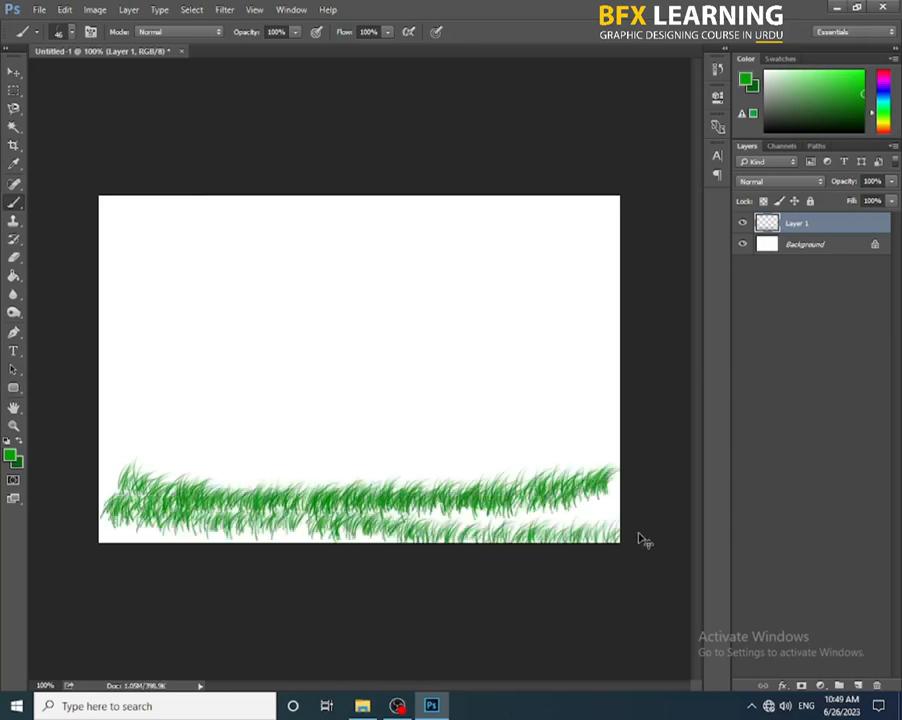
{"action": "key", "text": "ctrl+z"}
Step: Enlarge the grass brush to 70 px and paint a dense band of green grass along the canvas's bottom edge
{"action": "key", "text": "bracketright"}
{"action": "key", "text": "bracketright"}
{"action": "key", "text": "bracketright"}
{"action": "mouse_move", "coordinate": [612, 502]}
{"action": "left_mouse_down"}
{"action": "mouse_move", "coordinate": [294, 501]}
{"action": "mouse_move", "coordinate": [120, 513]}
{"action": "mouse_move", "coordinate": [150, 533]}
{"action": "mouse_move", "coordinate": [574, 547]}
{"action": "mouse_move", "coordinate": [620, 540]}
{"action": "mouse_move", "coordinate": [88, 512]}
{"action": "mouse_move", "coordinate": [632, 506]}
{"action": "mouse_move", "coordinate": [146, 540]}
{"action": "mouse_move", "coordinate": [90, 520]}
{"action": "mouse_move", "coordinate": [103, 493]}
{"action": "mouse_move", "coordinate": [622, 486]}
{"action": "left_mouse_up"}
{"action": "key", "text": "ctrl+z"}
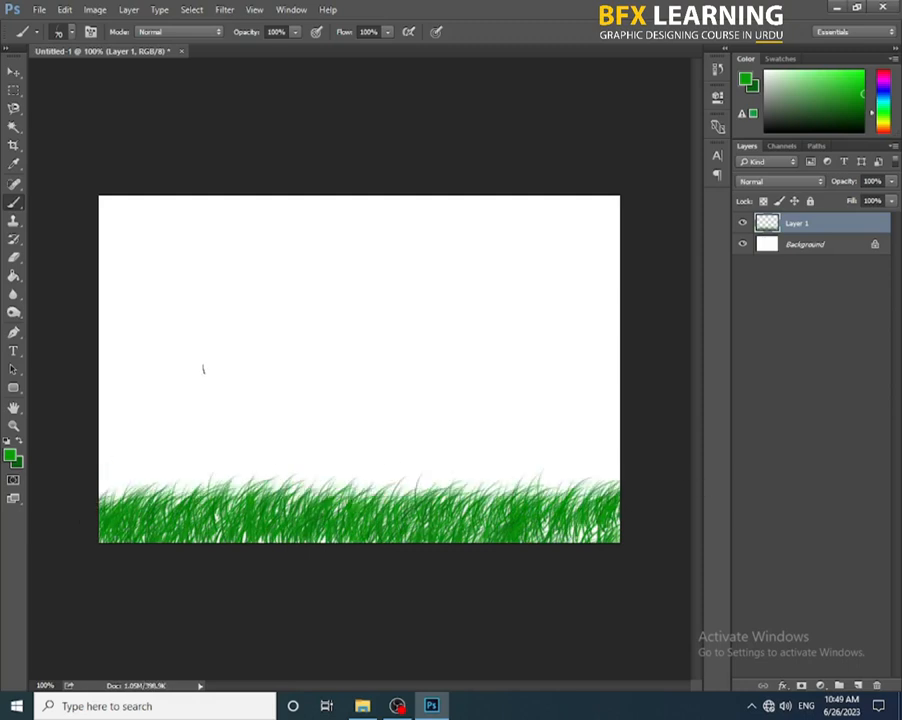
Step: Undo and restore the painted grass
{"action": "key", "text": "ctrl+alt+z"}
{"action": "key", "text": "ctrl+z"}
{"action": "key", "text": "ctrl+z"}
{"action": "key", "text": "ctrl+z"}
Step: Switch to a round brush preset at 80 px, try a stroke above the grass and undo it
{"action": "right_click", "coordinate": [205, 367]}
{"action": "double_click", "coordinate": [326, 406]}
{"action": "key", "text": "Caps_Lock"}
{"action": "mouse_move", "coordinate": [192, 288]}
{"action": "left_mouse_down"}
{"action": "mouse_move", "coordinate": [292, 296]}
{"action": "mouse_move", "coordinate": [460, 346]}
{"action": "left_mouse_up"}
{"action": "key", "text": "ctrl+z"}
Step: Reset the colours to default black and white, try a vertical black stroke above the grass and undo it
{"action": "left_click", "coordinate": [8, 441]}
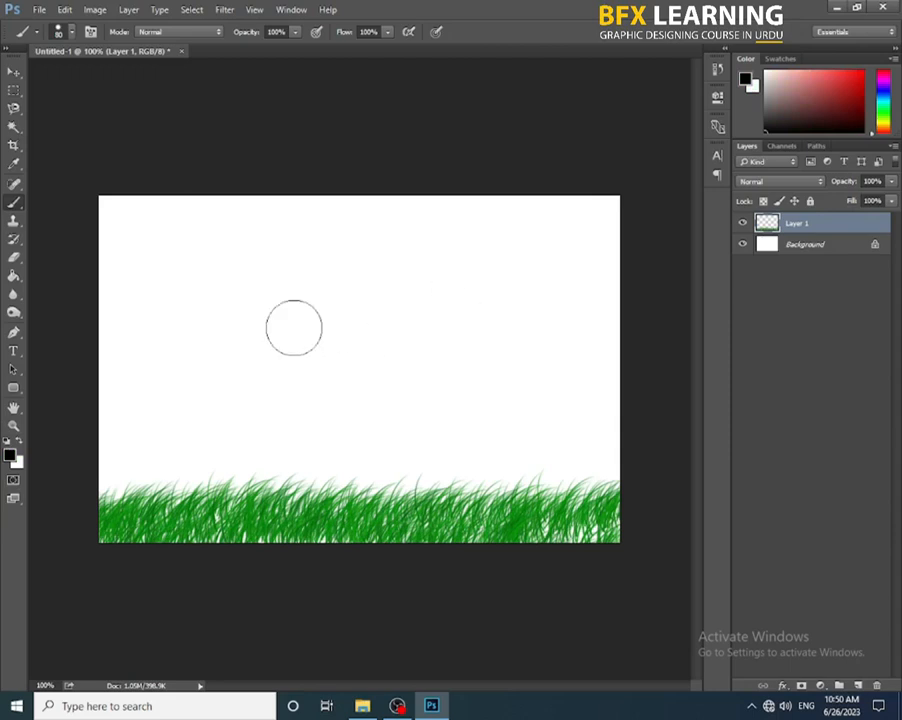
{"action": "mouse_move", "coordinate": [184, 271]}
{"action": "left_mouse_down"}
{"action": "mouse_move", "coordinate": [286, 309]}
{"action": "mouse_move", "coordinate": [451, 323]}
{"action": "mouse_move", "coordinate": [397, 381]}
{"action": "mouse_move", "coordinate": [279, 361]}
{"action": "mouse_move", "coordinate": [317, 388]}
{"action": "mouse_move", "coordinate": [191, 414]}
{"action": "left_mouse_up"}
{"action": "key", "text": "ctrl+z"}
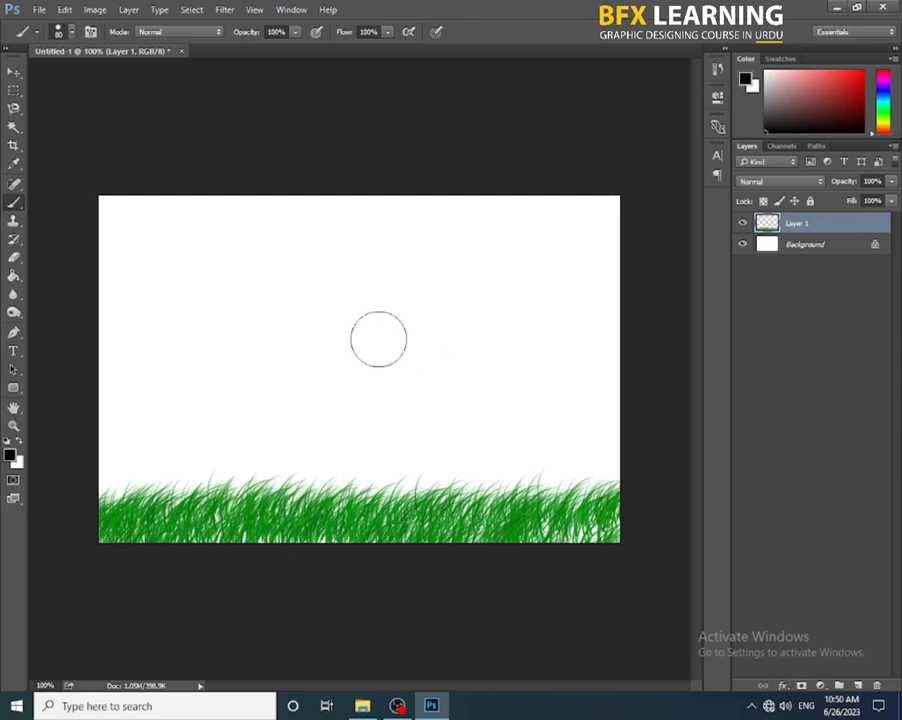
Step: Enlarge the round brush to 111 px at 100% hardness using the brush preset settings
{"action": "right_click", "coordinate": [364, 260]}
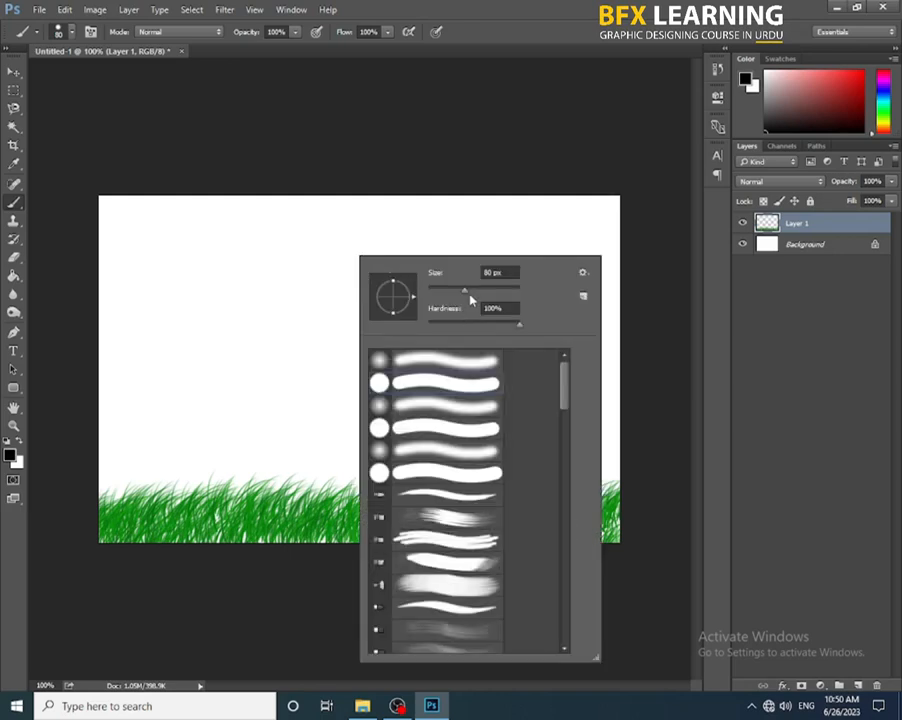
{"action": "left_click_drag", "start_coordinate": [464, 292], "coordinate": [477, 295]}
{"action": "mouse_move", "coordinate": [519, 325]}
{"action": "left_mouse_down"}
{"action": "mouse_move", "coordinate": [510, 326]}
{"action": "mouse_move", "coordinate": [526, 327]}
{"action": "left_mouse_up"}
{"action": "left_click", "coordinate": [720, 5]}
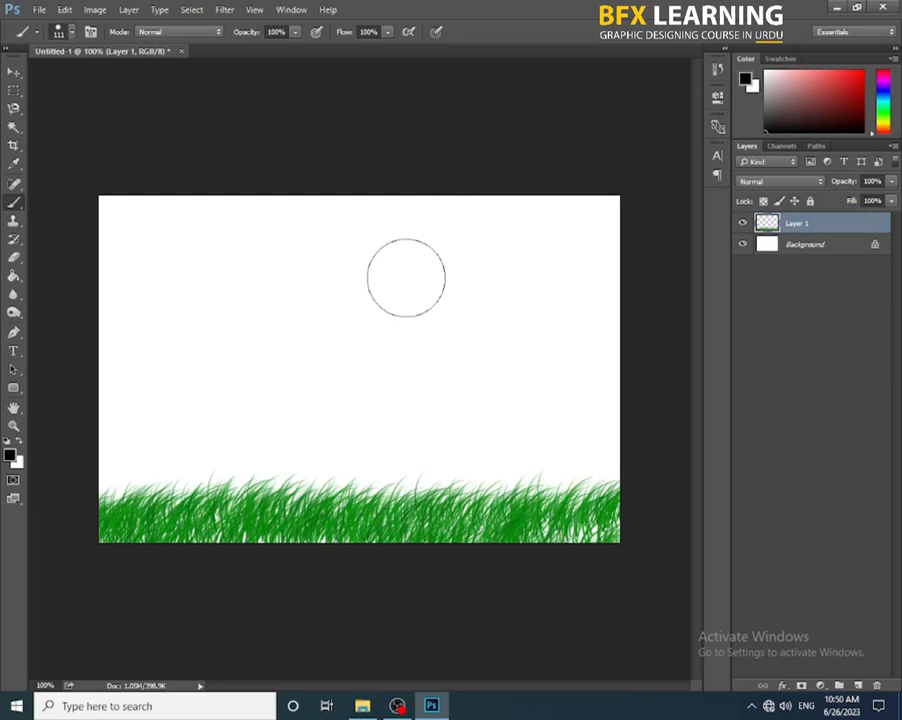
Step: Adjust the brush's diameter and hardness interactively on the canvas, ending at 223 px and 46% hardness
{"action": "key", "text": "alt"}
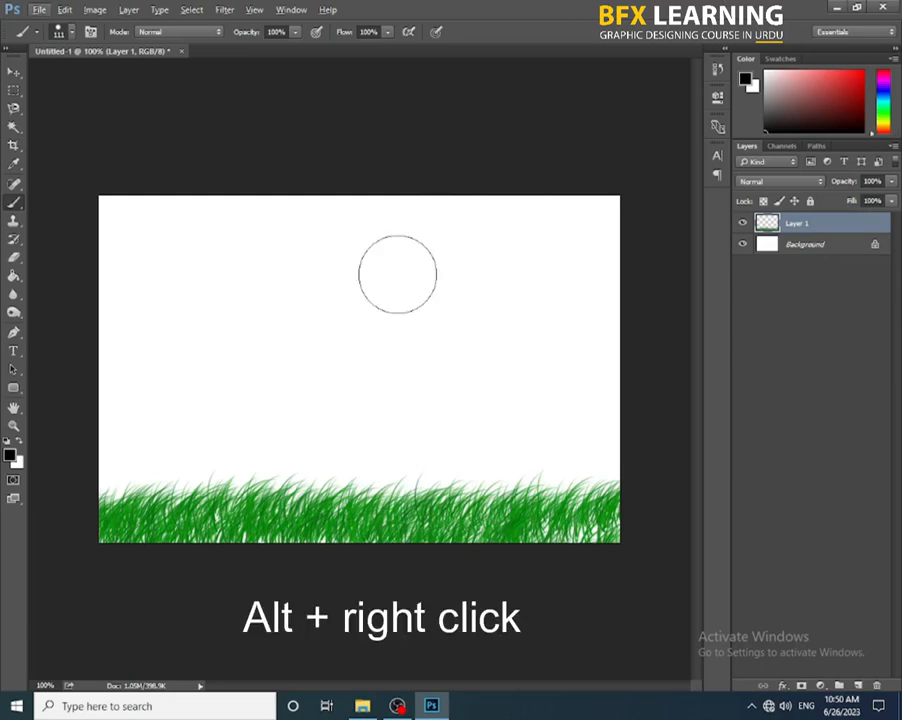
{"action": "key", "text": "alt"}
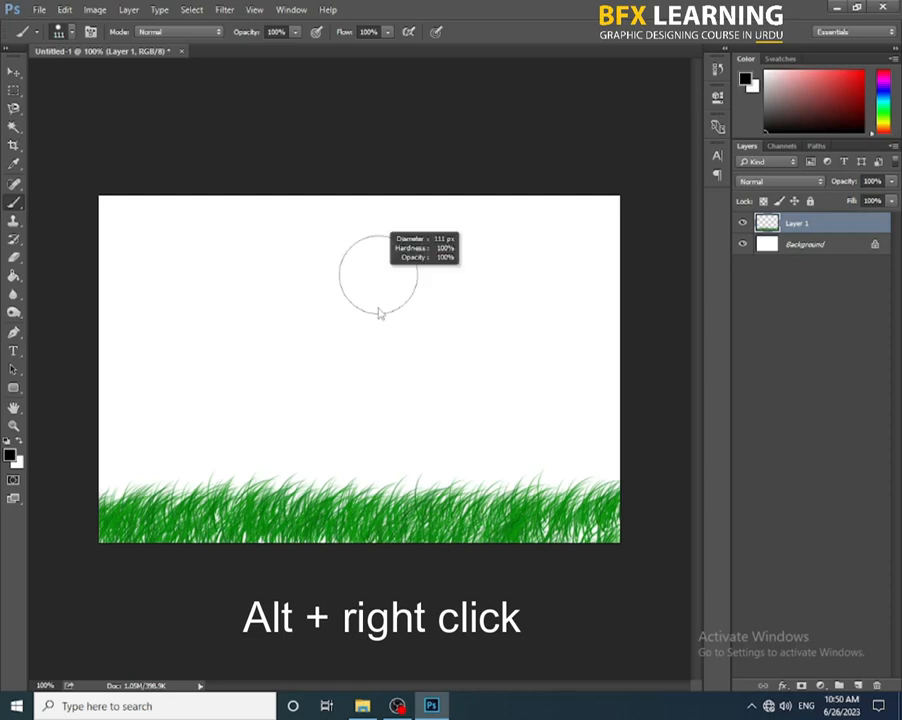
{"action": "mouse_move", "coordinate": [378, 313]}
{"action": "left_mouse_down"}
{"action": "mouse_move", "coordinate": [370, 400]}
{"action": "mouse_move", "coordinate": [374, 275]}
{"action": "mouse_move", "coordinate": [378, 327]}
{"action": "left_mouse_up"}
{"action": "left_click_drag", "start_coordinate": [370, 262], "coordinate": [381, 284]}
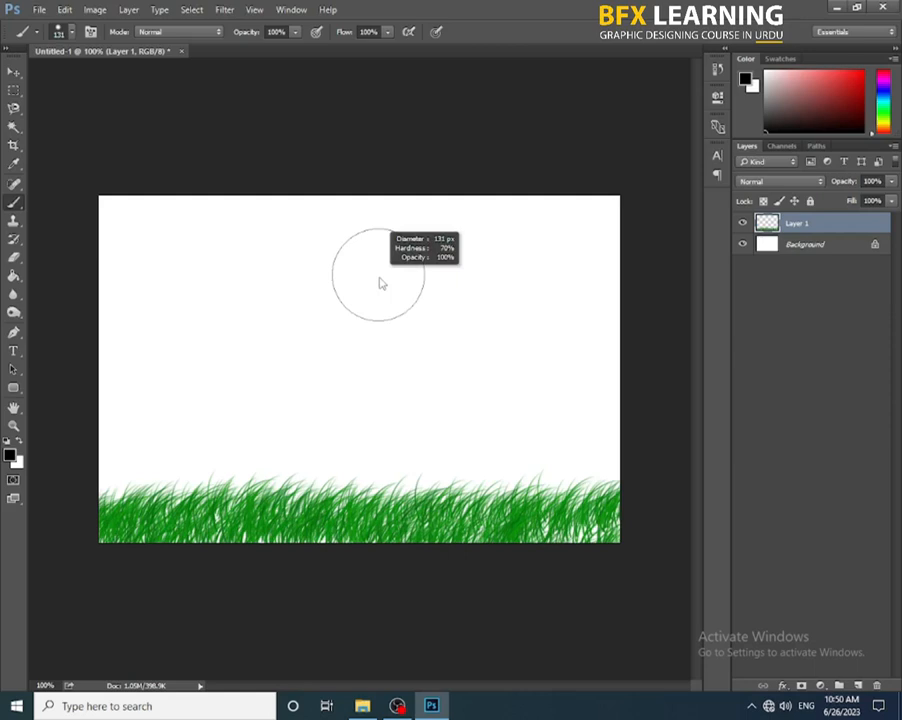
{"action": "mouse_move", "coordinate": [379, 238]}
{"action": "left_mouse_down"}
{"action": "mouse_move", "coordinate": [382, 271]}
{"action": "mouse_move", "coordinate": [455, 256]}
{"action": "mouse_move", "coordinate": [386, 236]}
{"action": "mouse_move", "coordinate": [379, 214]}
{"action": "left_mouse_up"}
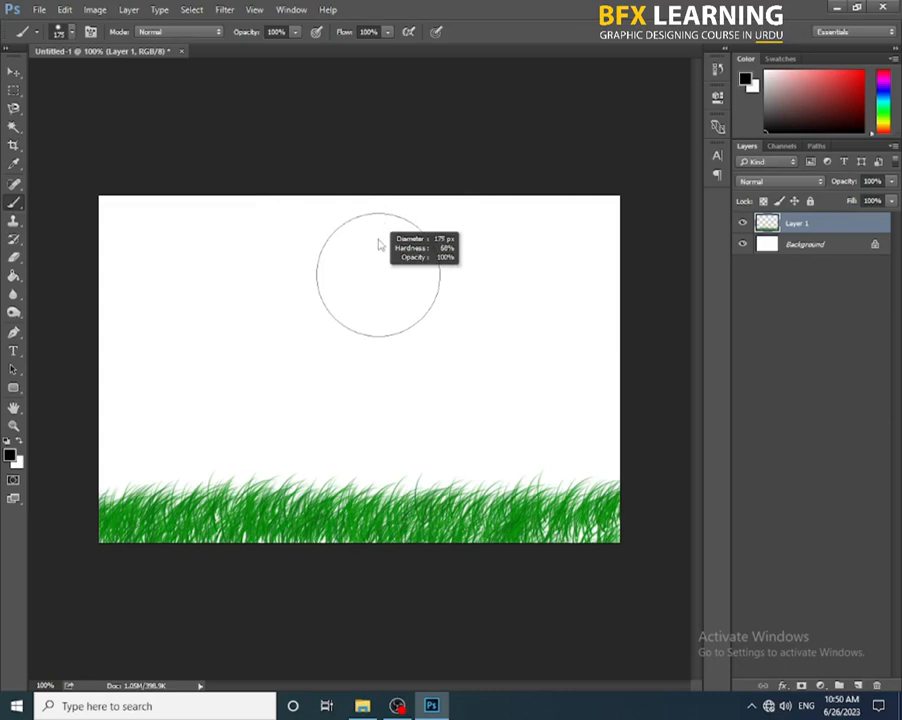
{"action": "left_click_drag", "start_coordinate": [385, 311], "coordinate": [383, 287]}
{"action": "left_click_drag", "start_coordinate": [381, 225], "coordinate": [385, 203]}
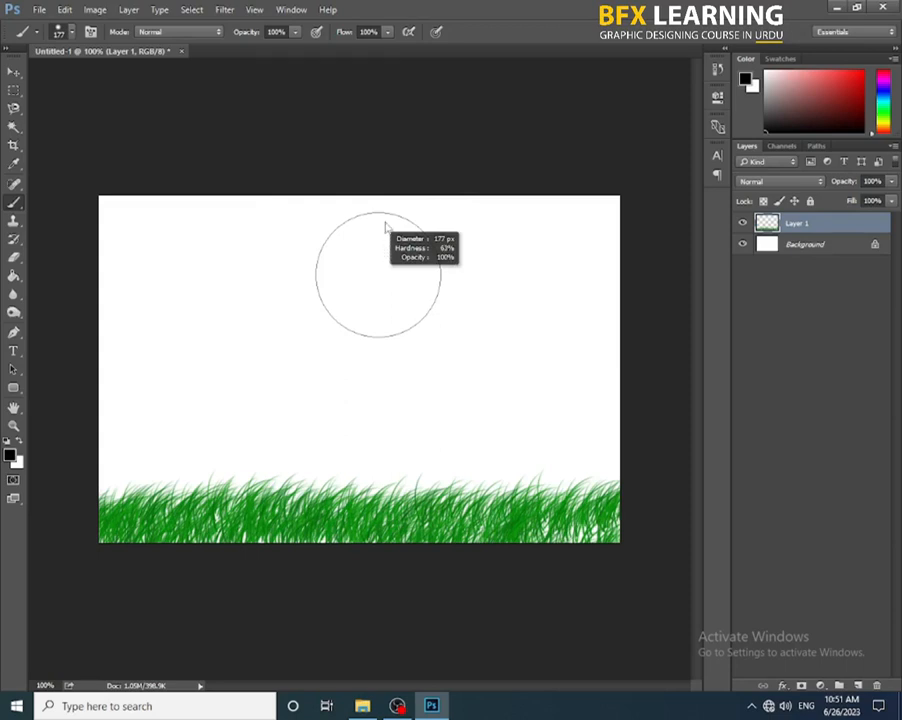
{"action": "mouse_move", "coordinate": [387, 235]}
{"action": "left_mouse_down"}
{"action": "mouse_move", "coordinate": [391, 296]}
{"action": "mouse_move", "coordinate": [374, 302]}
{"action": "left_mouse_up"}
{"action": "key", "text": "alt"}
{"action": "mouse_move", "coordinate": [333, 303]}
{"action": "left_mouse_down"}
{"action": "mouse_move", "coordinate": [407, 326]}
{"action": "mouse_move", "coordinate": [305, 313]}
{"action": "mouse_move", "coordinate": [397, 338]}
{"action": "mouse_move", "coordinate": [323, 328]}
{"action": "mouse_move", "coordinate": [413, 356]}
{"action": "mouse_move", "coordinate": [352, 348]}
{"action": "mouse_move", "coordinate": [393, 360]}
{"action": "mouse_move", "coordinate": [366, 348]}
{"action": "mouse_move", "coordinate": [391, 254]}
{"action": "mouse_move", "coordinate": [378, 372]}
{"action": "mouse_move", "coordinate": [374, 343]}
{"action": "mouse_move", "coordinate": [409, 175]}
{"action": "left_mouse_up"}
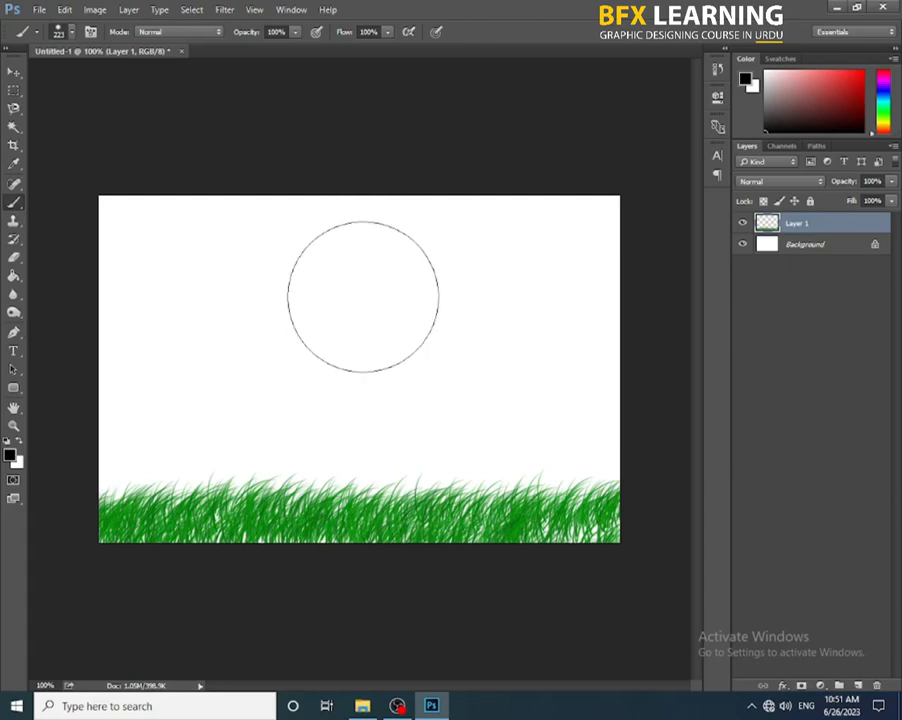
Step: Set the round brush to 70 px with 100% hardness in the brush preset settings
{"action": "right_click", "coordinate": [274, 274]}
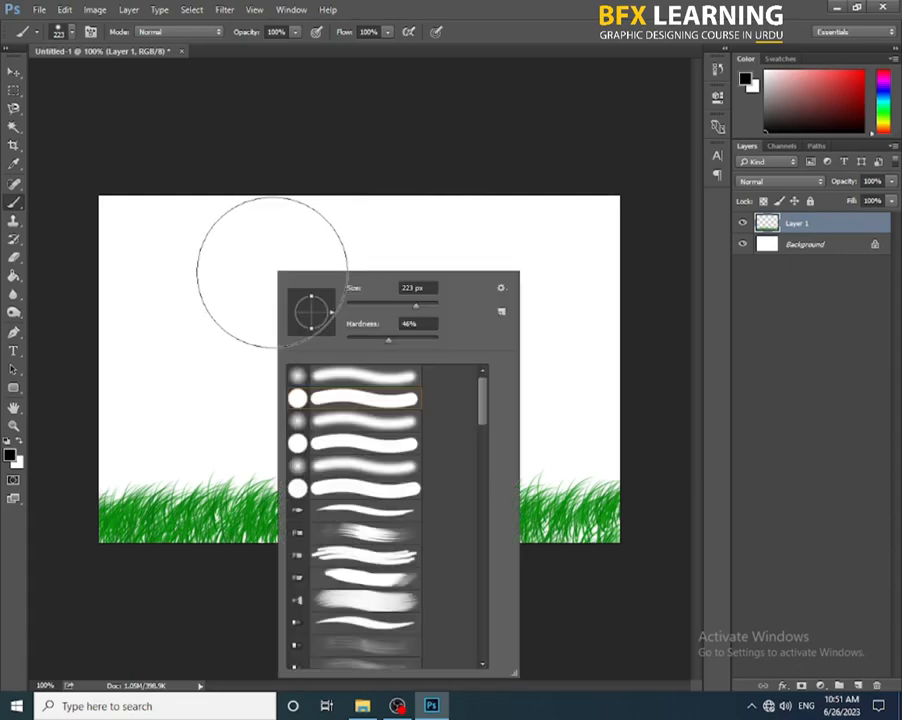
{"action": "mouse_move", "coordinate": [386, 343]}
{"action": "left_mouse_down"}
{"action": "mouse_move", "coordinate": [379, 348]}
{"action": "mouse_move", "coordinate": [390, 306]}
{"action": "left_mouse_up"}
{"action": "key", "text": "Return"}
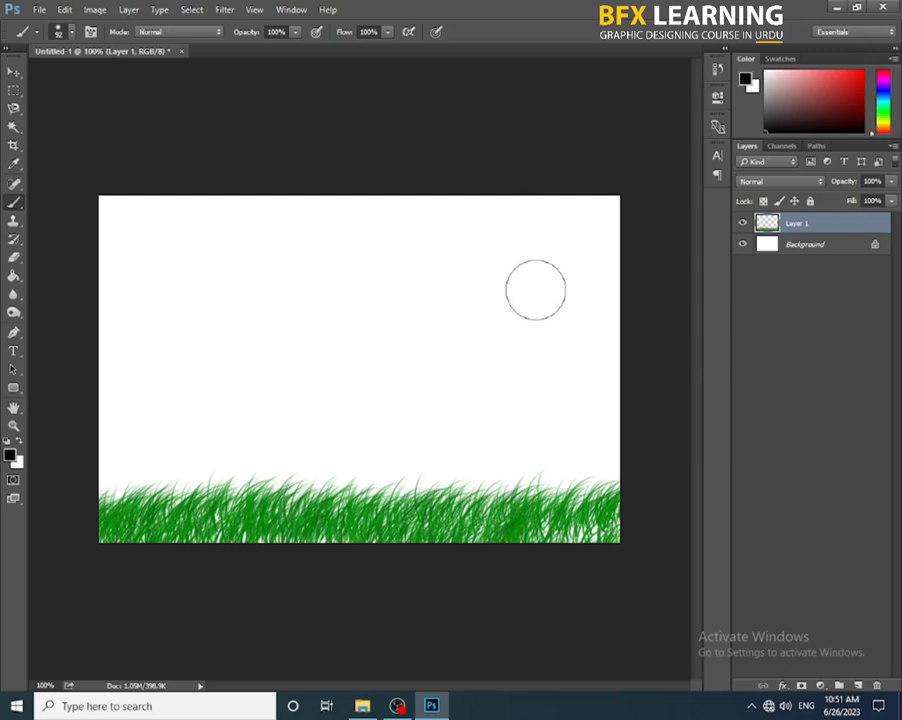
{"action": "right_click", "coordinate": [535, 290]}
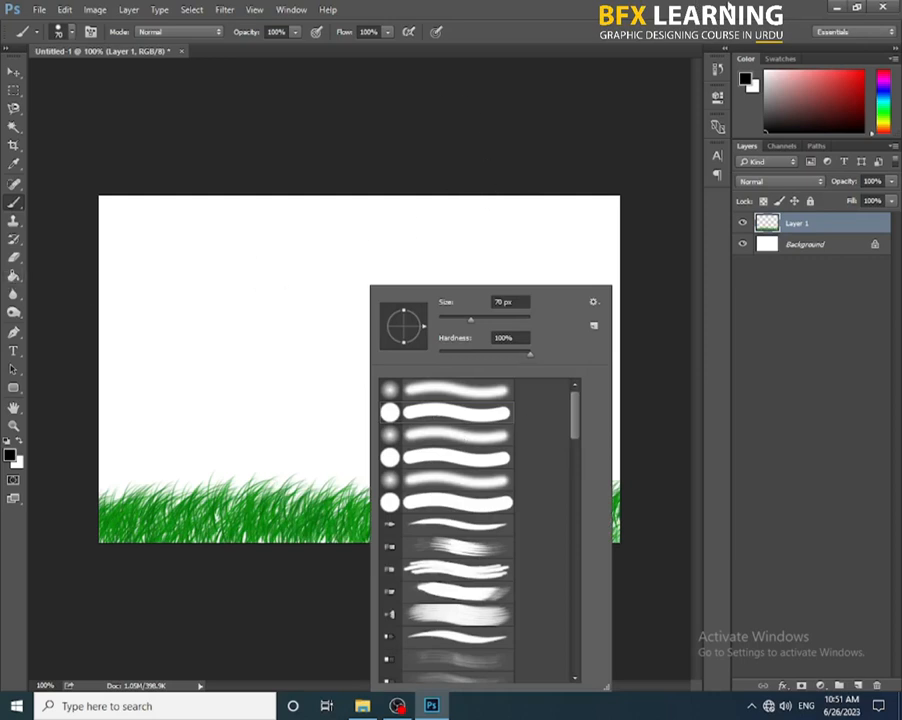
{"action": "left_click", "coordinate": [729, 6]}
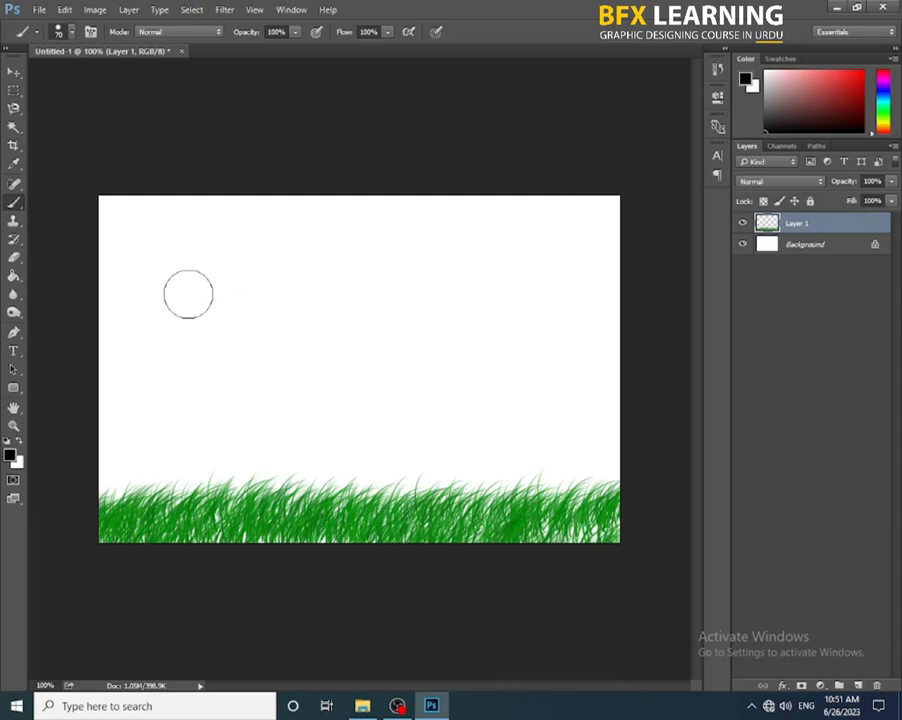
Step: Try a freehand horizontal black stroke above the grass and a straight one joining two points, undoing each
{"action": "left_click_drag", "start_coordinate": [182, 290], "coordinate": [523, 286]}
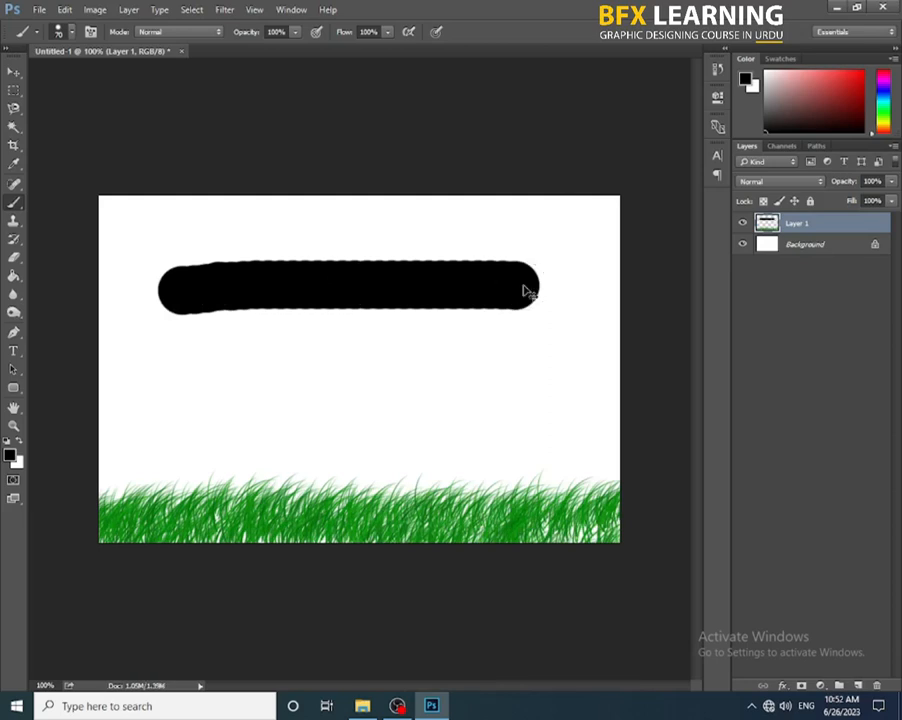
{"action": "key", "text": "ctrl+z"}
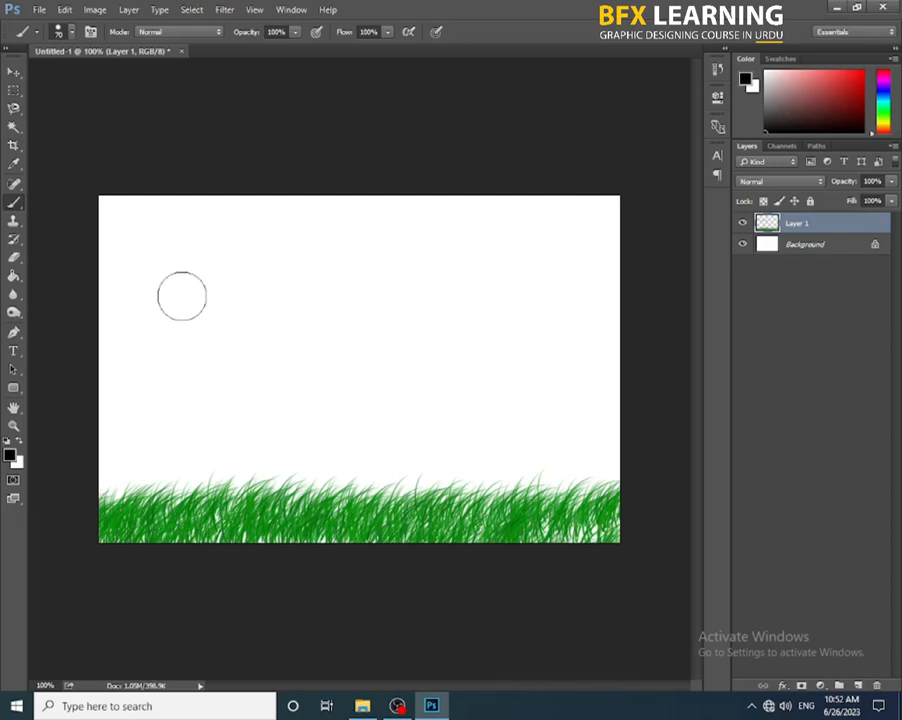
{"action": "left_click", "coordinate": [182, 296]}
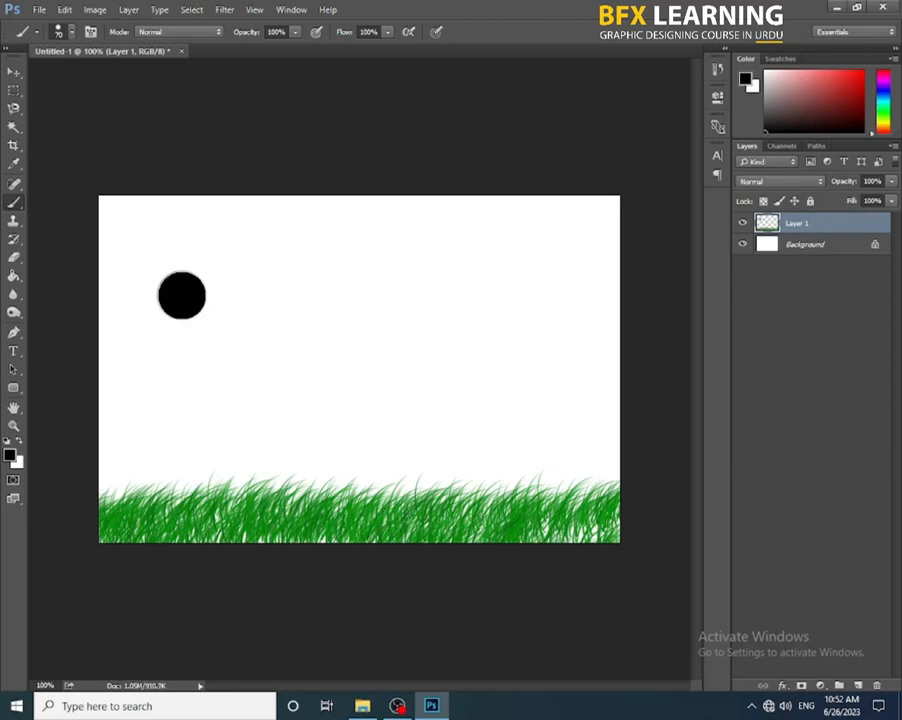
{"action": "left_click", "coordinate": [545, 295], "text": "shift"}
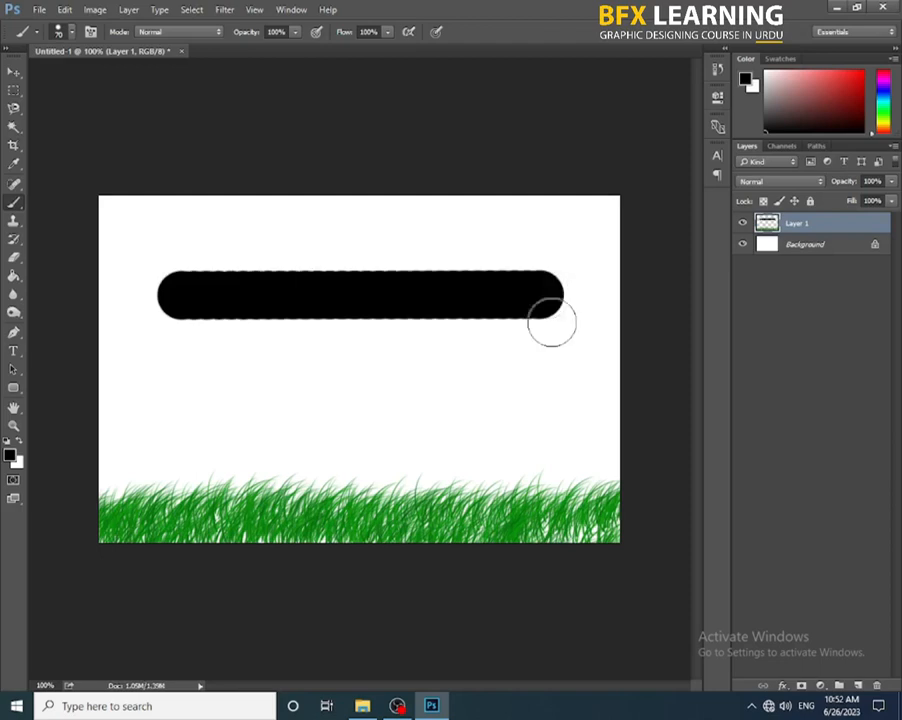
{"action": "key", "text": "ctrl+z"}
{"action": "key", "text": "ctrl+z"}
{"action": "key", "text": "ctrl+z"}
{"action": "key", "text": "ctrl+alt+z"}
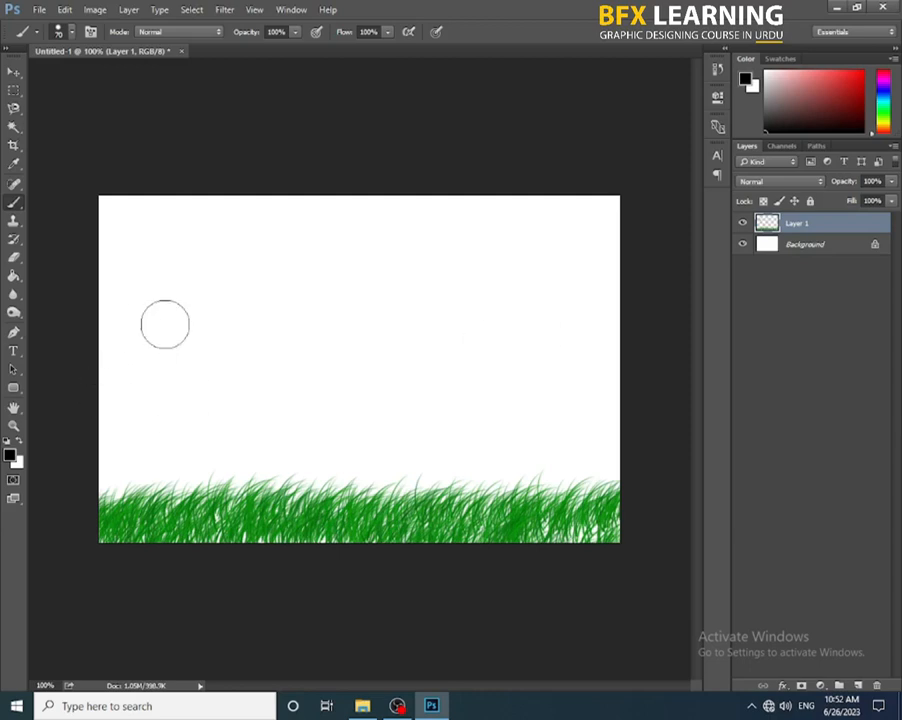
Step: Paint a straight black stroke between two points above the grass, then step back through the history until the grass is also removed
{"action": "left_click", "coordinate": [172, 276]}
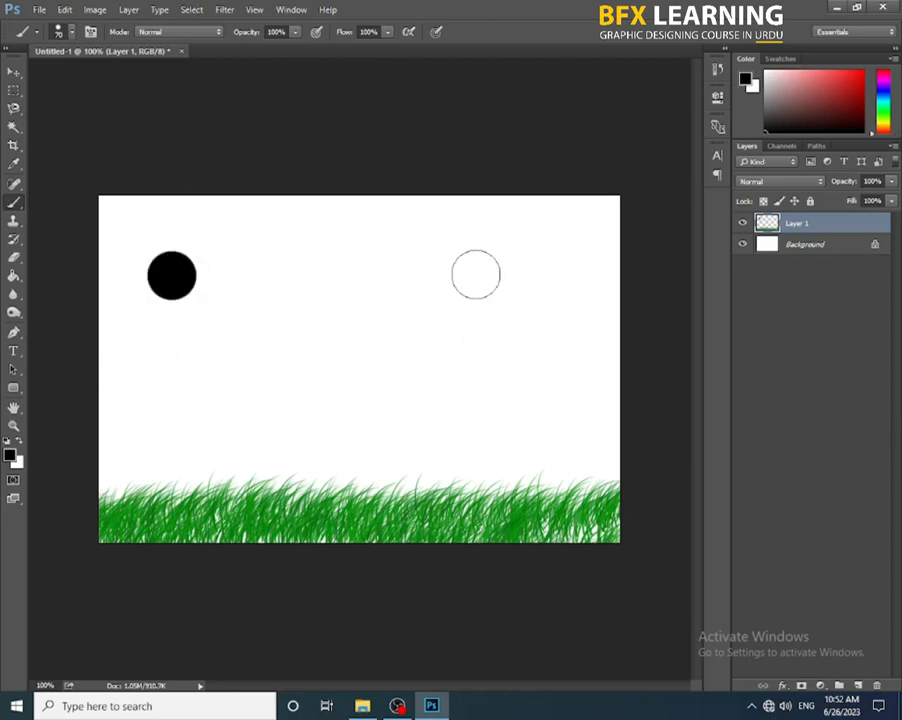
{"action": "left_click", "coordinate": [571, 277], "text": "shift"}
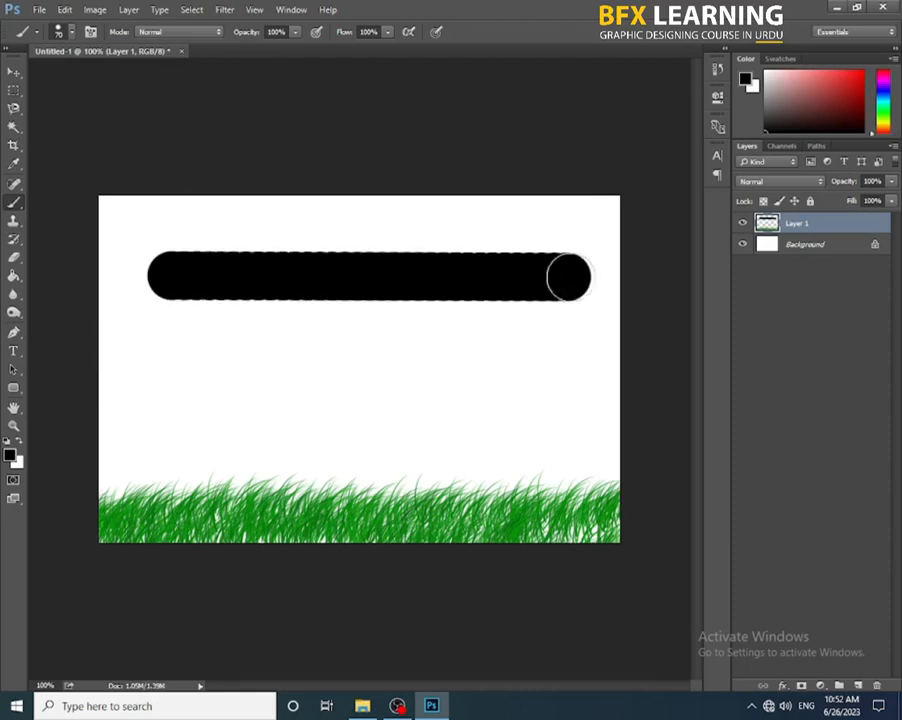
{"action": "key", "text": "ctrl+z"}
{"action": "key", "text": "ctrl+z"}
{"action": "key", "text": "ctrl+z"}
{"action": "key", "text": "ctrl+alt+z"}
{"action": "key", "text": "ctrl+alt+z"}
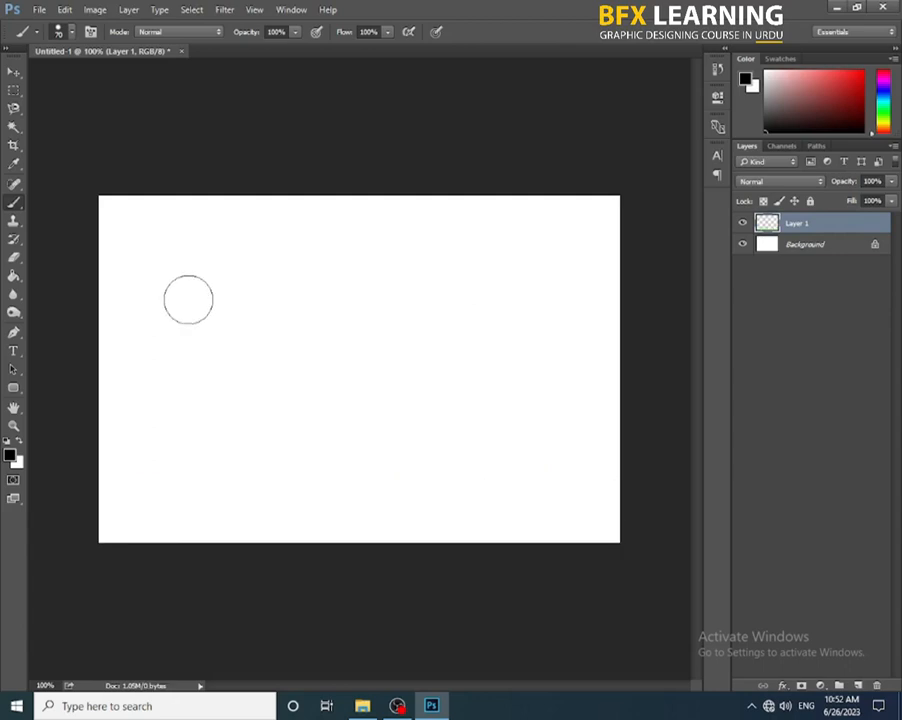
Step: Try a constrained horizontal stroke, then a straight stroke extending from a dot near the canvas's upper-left corner, and undo both lines
{"action": "mouse_move", "coordinate": [188, 299]}
{"action": "left_mouse_down"}
{"action": "mouse_move", "coordinate": [298, 300]}
{"action": "mouse_move", "coordinate": [397, 322]}
{"action": "mouse_move", "coordinate": [581, 322]}
{"action": "mouse_move", "coordinate": [165, 324]}
{"action": "left_mouse_up"}
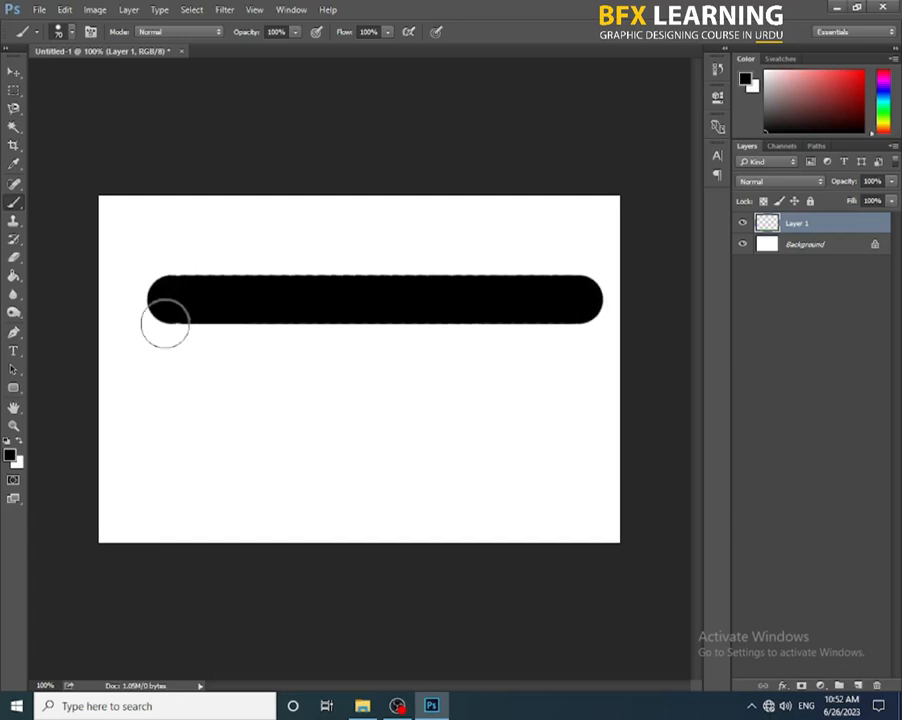
{"action": "key", "text": "ctrl+z"}
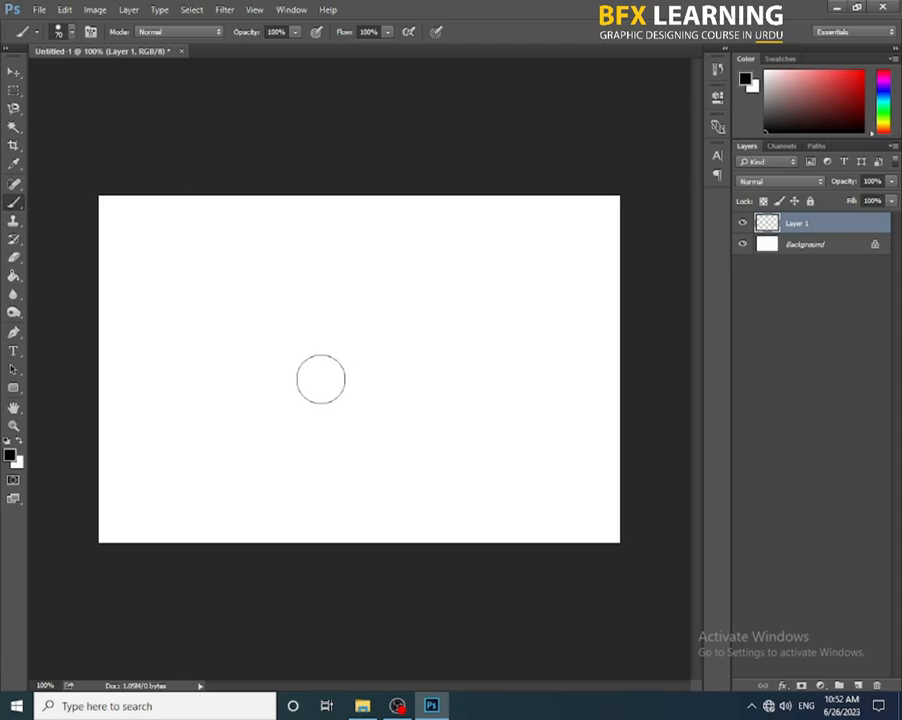
{"action": "left_click", "coordinate": [194, 259]}
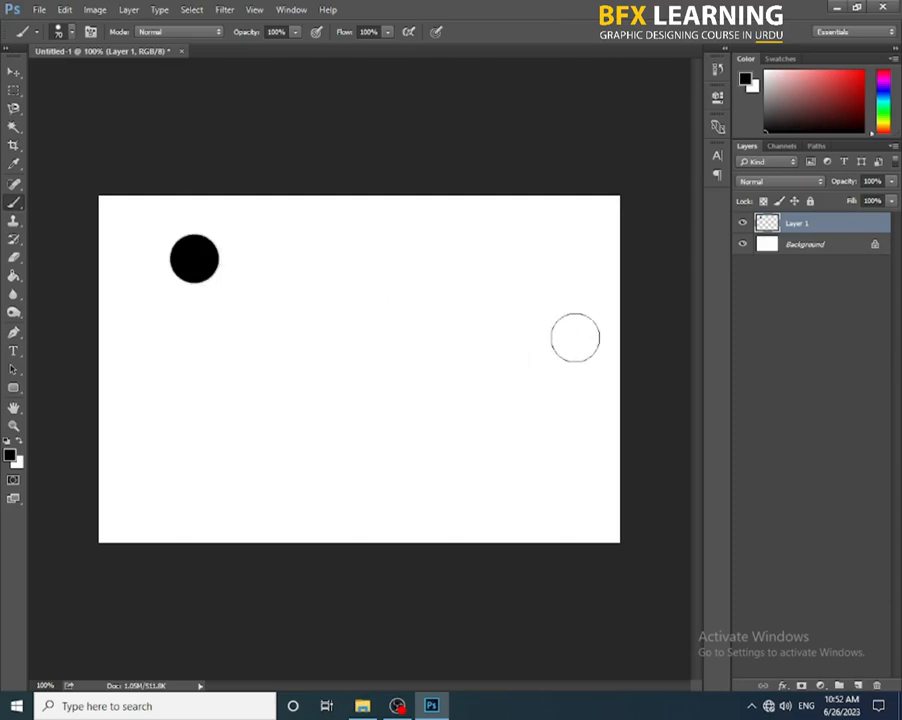
{"action": "left_click", "coordinate": [572, 260], "text": "shift"}
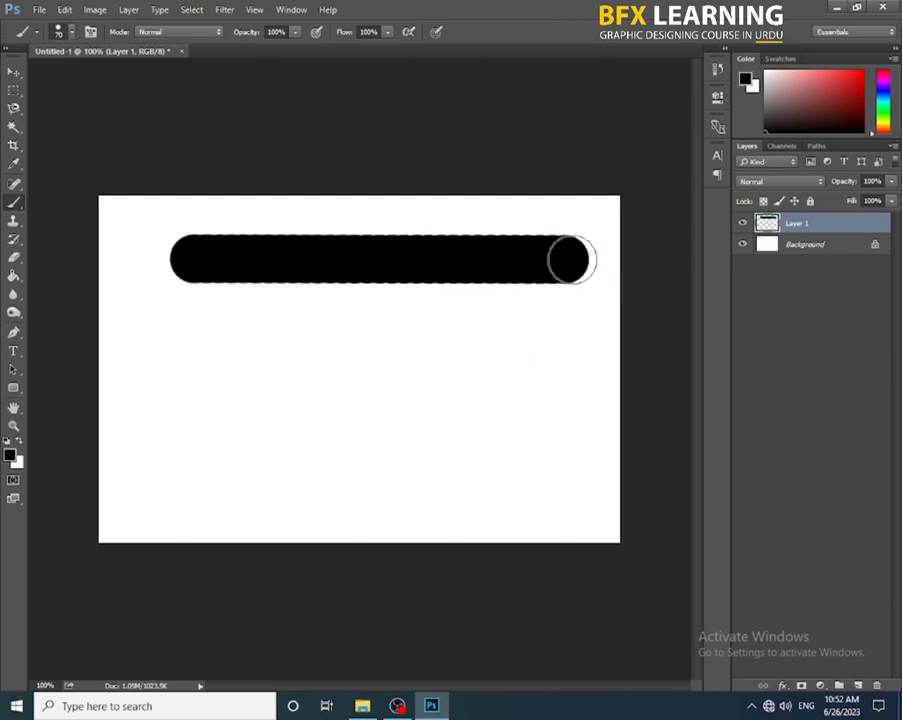
{"action": "key", "text": "ctrl+z"}
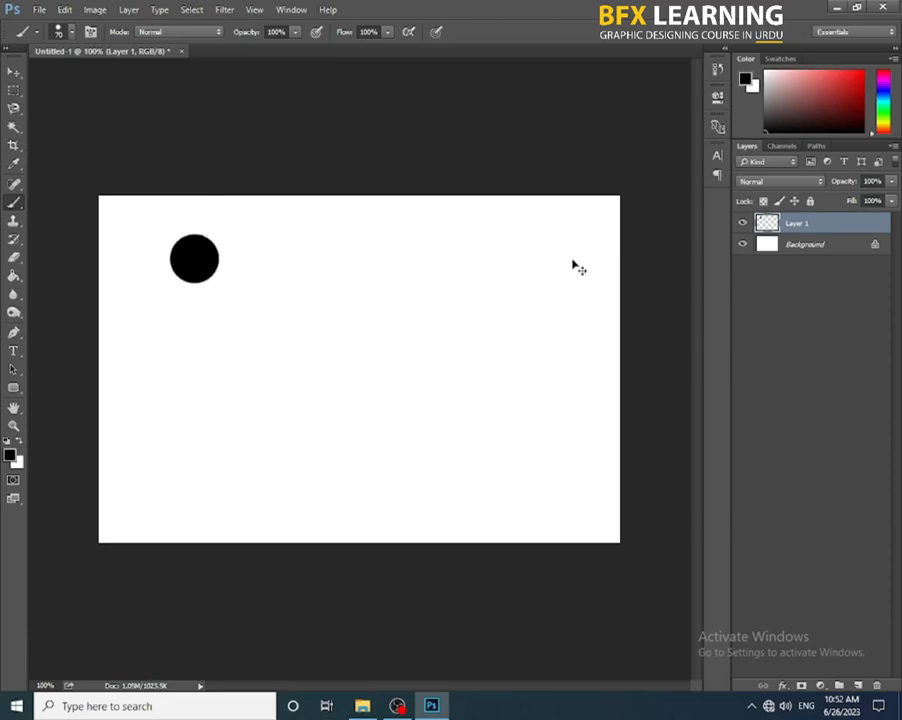
{"action": "key", "text": "ctrl+z"}
{"action": "key", "text": "ctrl+z"}
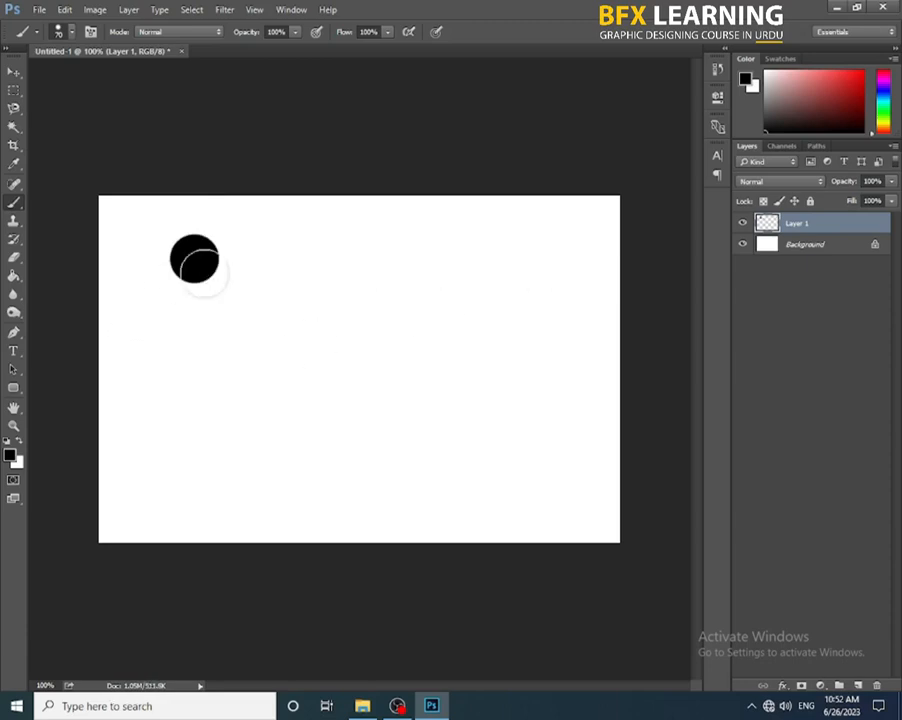
Step: Try a straight diagonal stroke from a new dot near the canvas's lower-right corner to the upper-left dot, then undo back to an empty canvas
{"action": "left_click", "coordinate": [531, 484]}
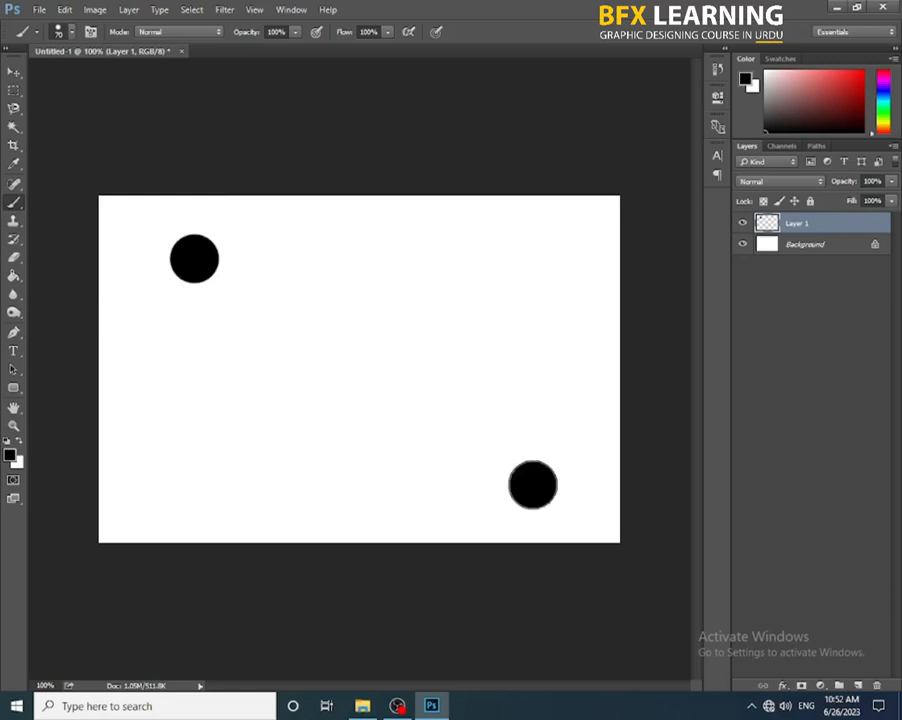
{"action": "left_click", "coordinate": [199, 264], "text": "shift"}
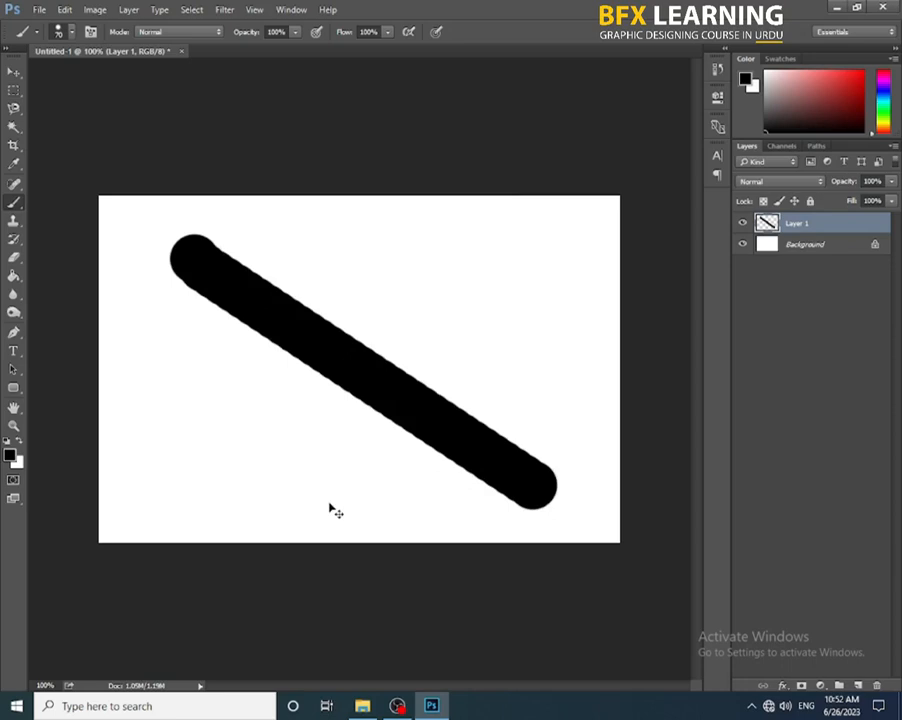
{"action": "key", "text": "ctrl+z"}
{"action": "key", "text": "ctrl+z"}
{"action": "key", "text": "ctrl+z"}
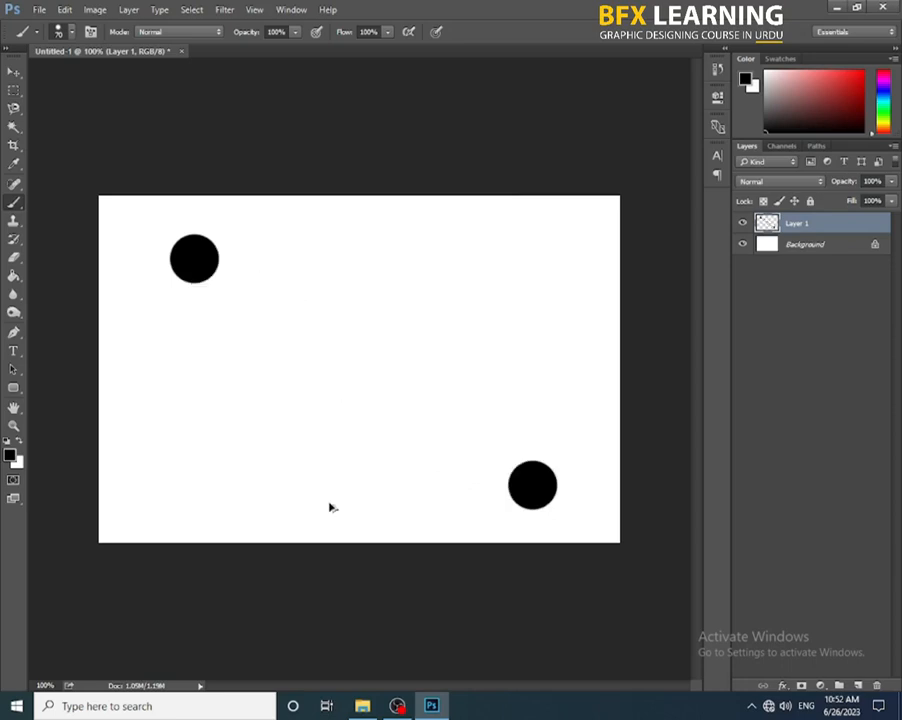
{"action": "key", "text": "ctrl+alt+z"}
{"action": "key", "text": "ctrl+alt+z"}
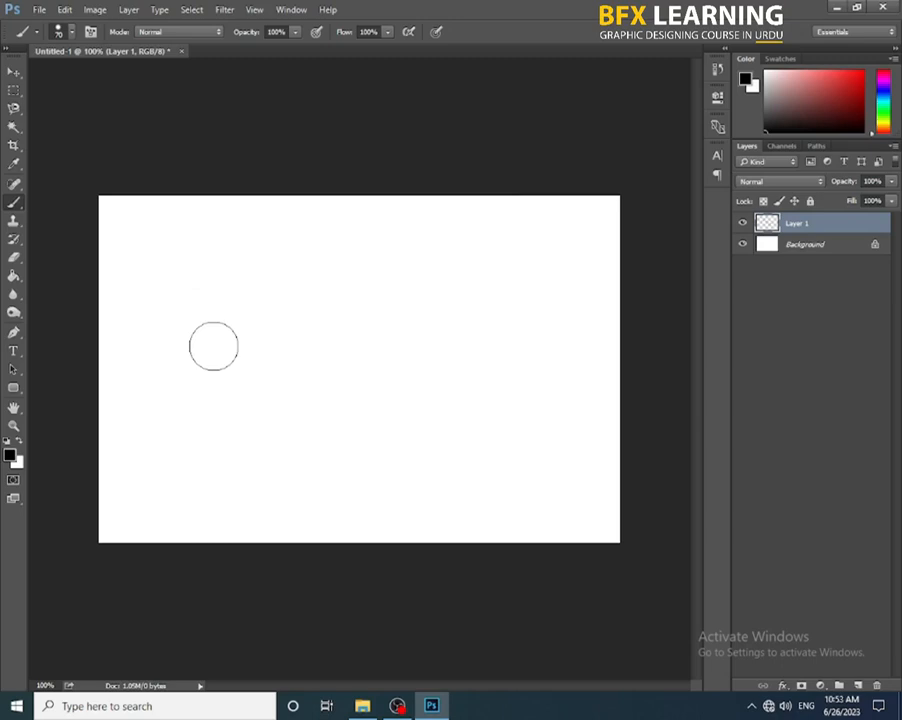
Step: Try two constrained horizontal black strokes one below the other and undo them
{"action": "mouse_move", "coordinate": [195, 307]}
{"action": "left_mouse_down"}
{"action": "mouse_move", "coordinate": [438, 304]}
{"action": "mouse_move", "coordinate": [541, 310]}
{"action": "left_mouse_up"}
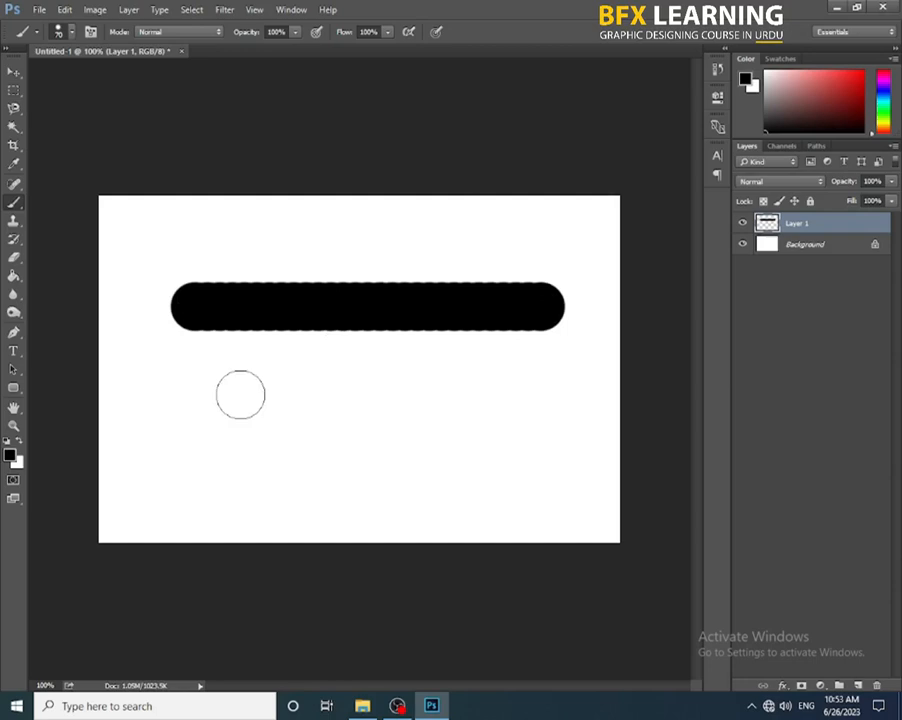
{"action": "left_click_drag", "start_coordinate": [185, 400], "coordinate": [510, 405]}
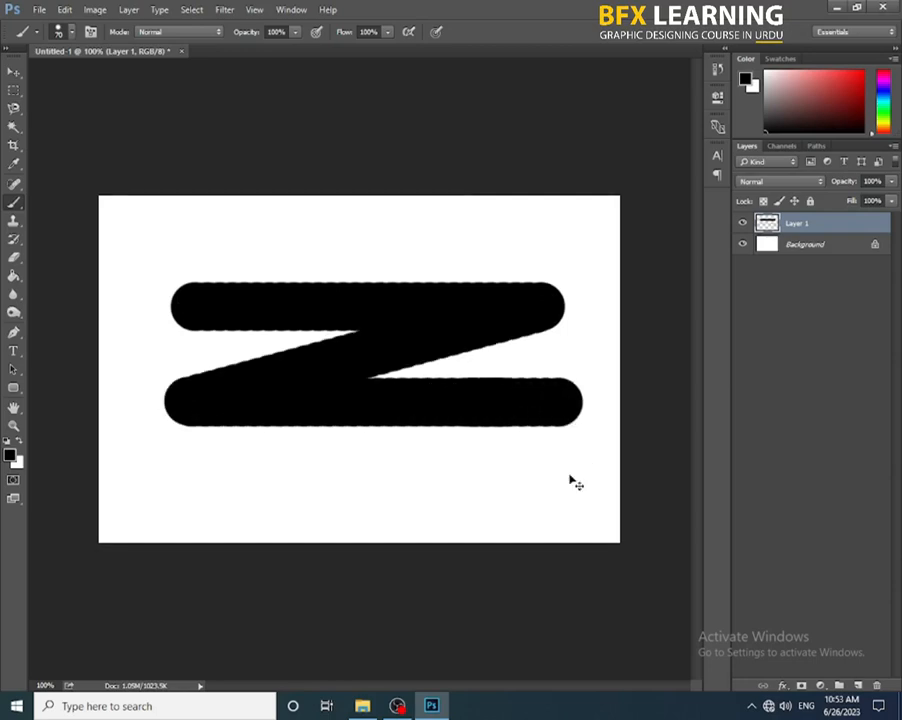
{"action": "key", "text": "ctrl+z"}
{"action": "key", "text": "ctrl+z"}
Step: Paint constrained horizontal black strokes across the upper canvas and a straight stroke between two points below them
{"action": "left_click_drag", "start_coordinate": [137, 268], "coordinate": [543, 268]}
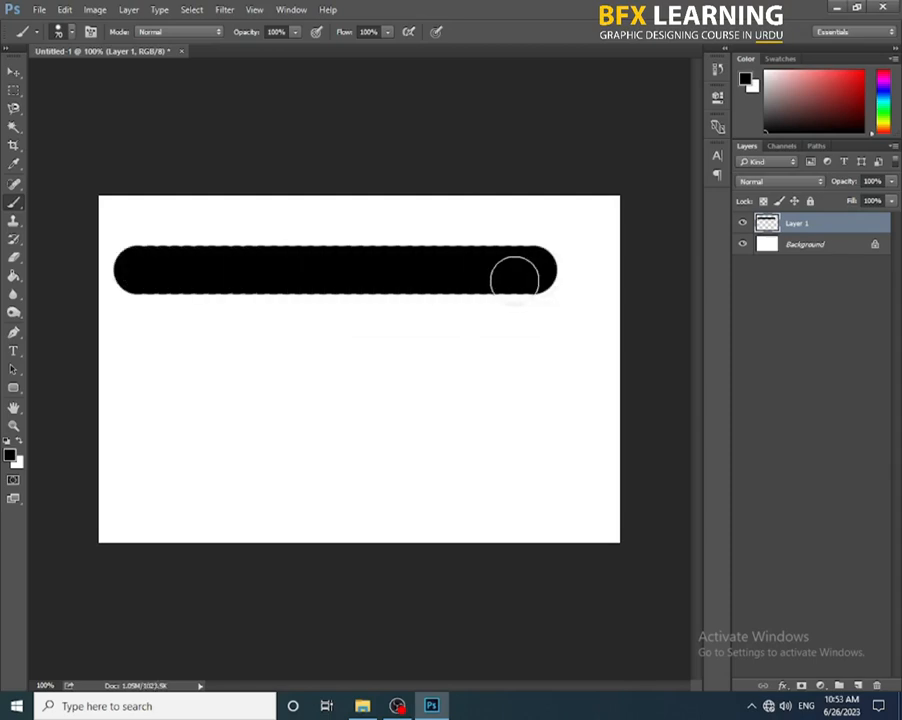
{"action": "left_click", "coordinate": [479, 307], "text": "shift"}
{"action": "mouse_move", "coordinate": [414, 338]}
{"action": "left_mouse_down"}
{"action": "mouse_move", "coordinate": [210, 422]}
{"action": "mouse_move", "coordinate": [141, 427]}
{"action": "left_mouse_up"}
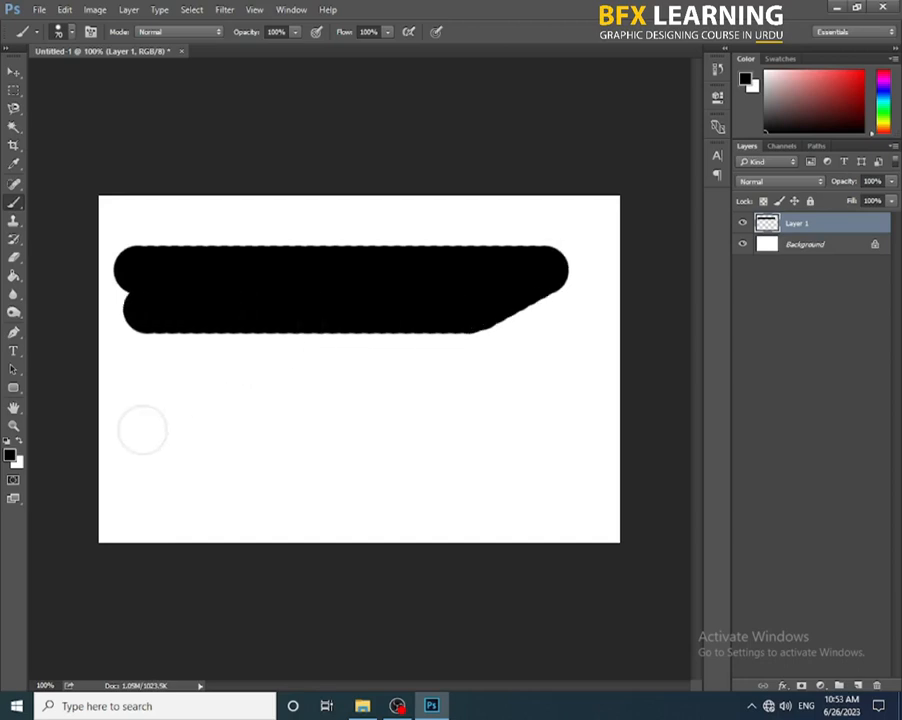
{"action": "left_click", "coordinate": [166, 384]}
{"action": "left_click", "coordinate": [534, 377], "text": "shift"}
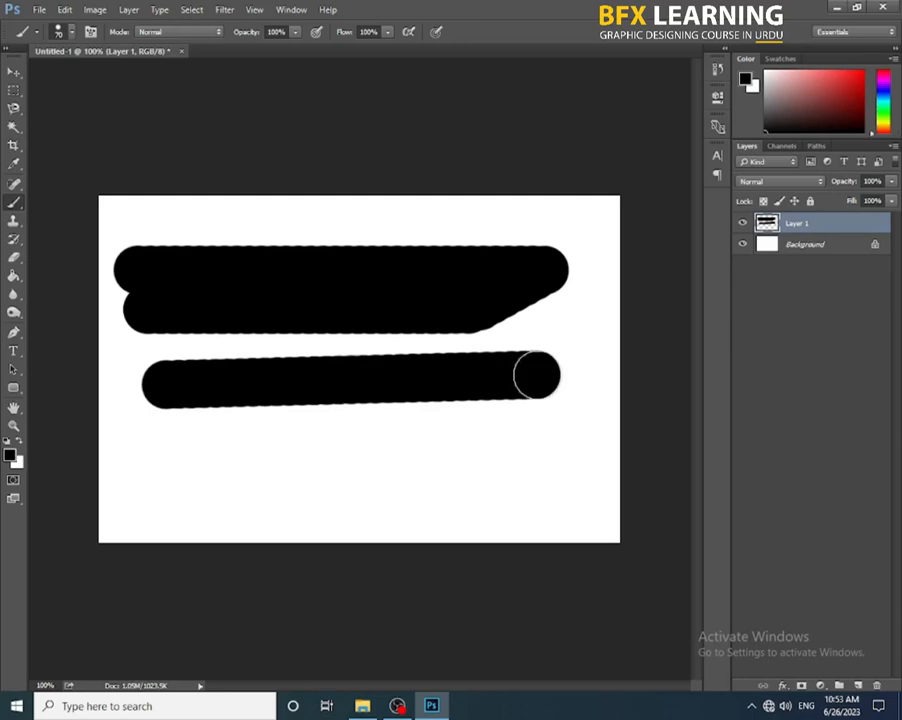
Step: Extend the black line with joined straight strokes zigzagging to the lower canvas, up the right side and along the upper edge
{"action": "left_click", "coordinate": [166, 481], "text": "shift"}
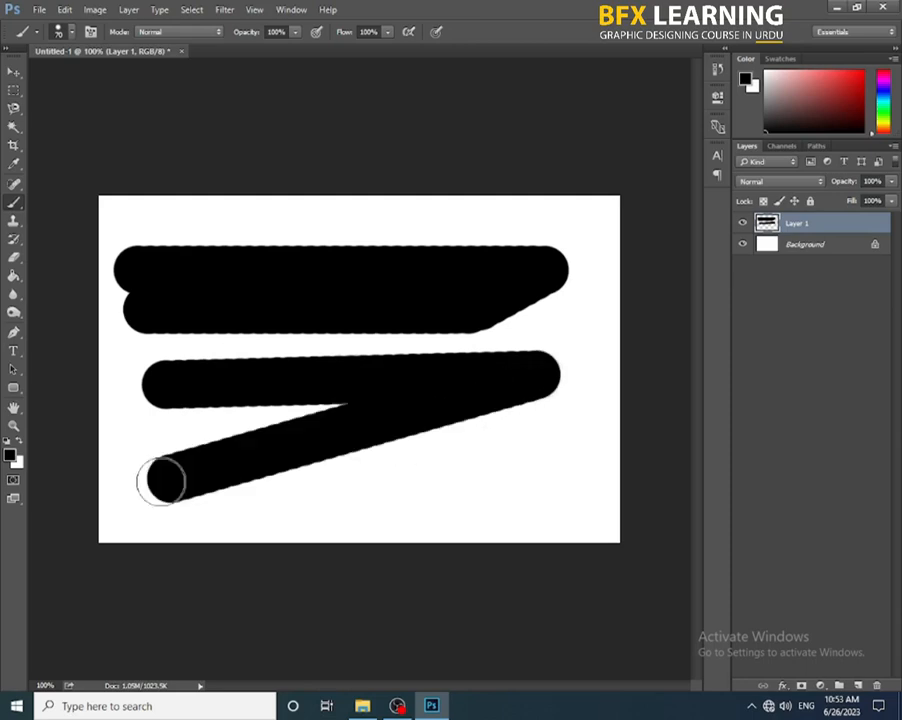
{"action": "left_click", "coordinate": [560, 468], "text": "shift"}
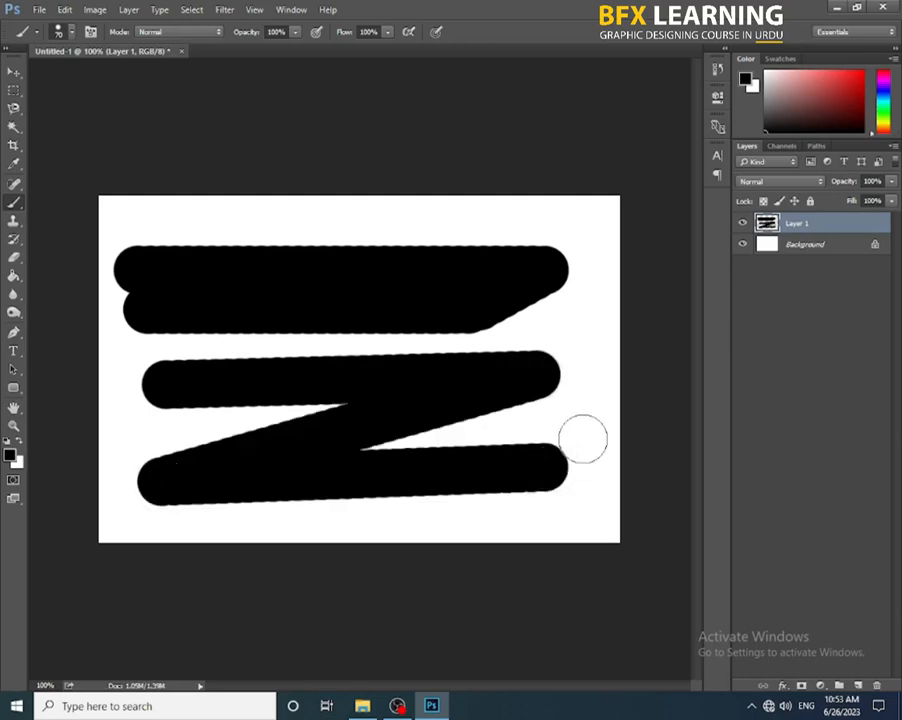
{"action": "left_click", "coordinate": [596, 304], "text": "shift"}
{"action": "left_click", "coordinate": [580, 210], "text": "shift"}
{"action": "left_click", "coordinate": [320, 202], "text": "shift"}
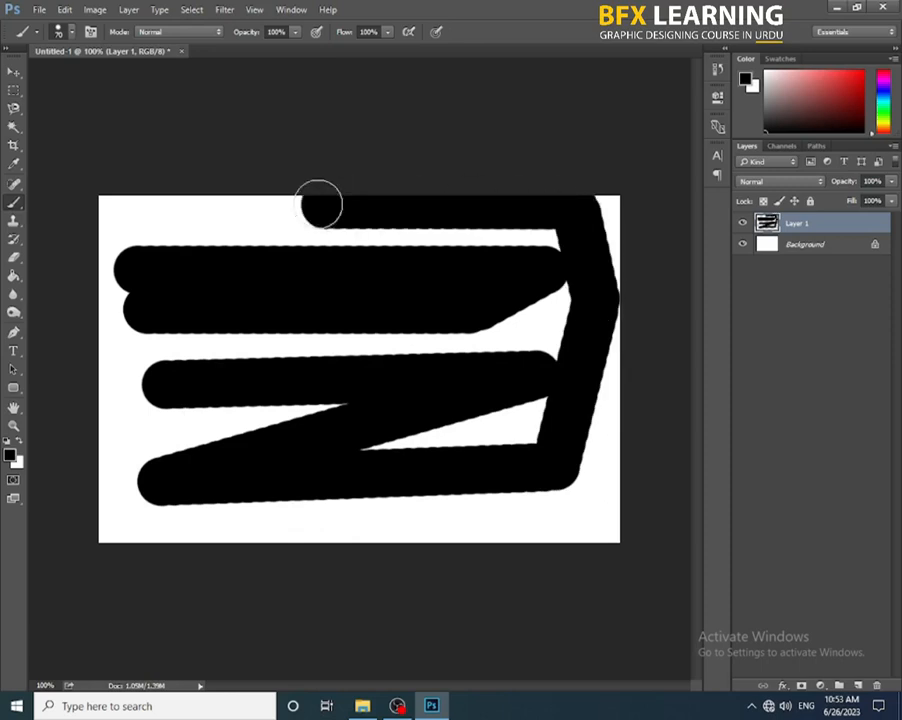
{"action": "left_click", "coordinate": [175, 213], "text": "shift"}
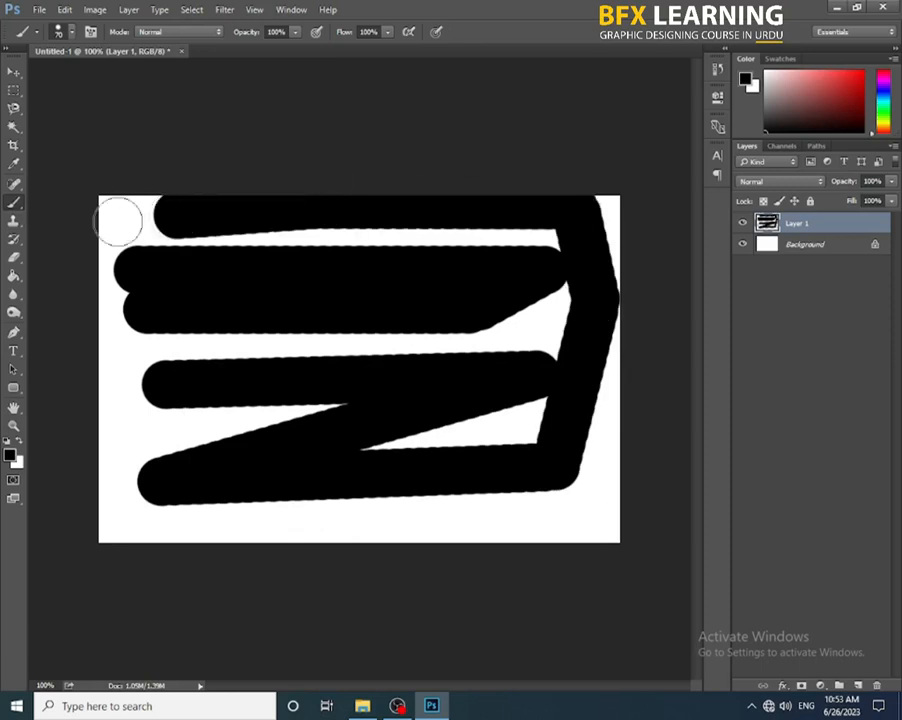
Step: Try a stroke diagonally across the canvas, then undo it and the straight segments along the right side and upper edge
{"action": "mouse_move", "coordinate": [117, 217]}
{"action": "left_mouse_down"}
{"action": "mouse_move", "coordinate": [95, 293]}
{"action": "mouse_move", "coordinate": [117, 457]}
{"action": "mouse_move", "coordinate": [97, 489]}
{"action": "mouse_move", "coordinate": [137, 555]}
{"action": "mouse_move", "coordinate": [477, 550]}
{"action": "mouse_move", "coordinate": [624, 499]}
{"action": "left_mouse_up"}
{"action": "key", "text": "ctrl+z"}
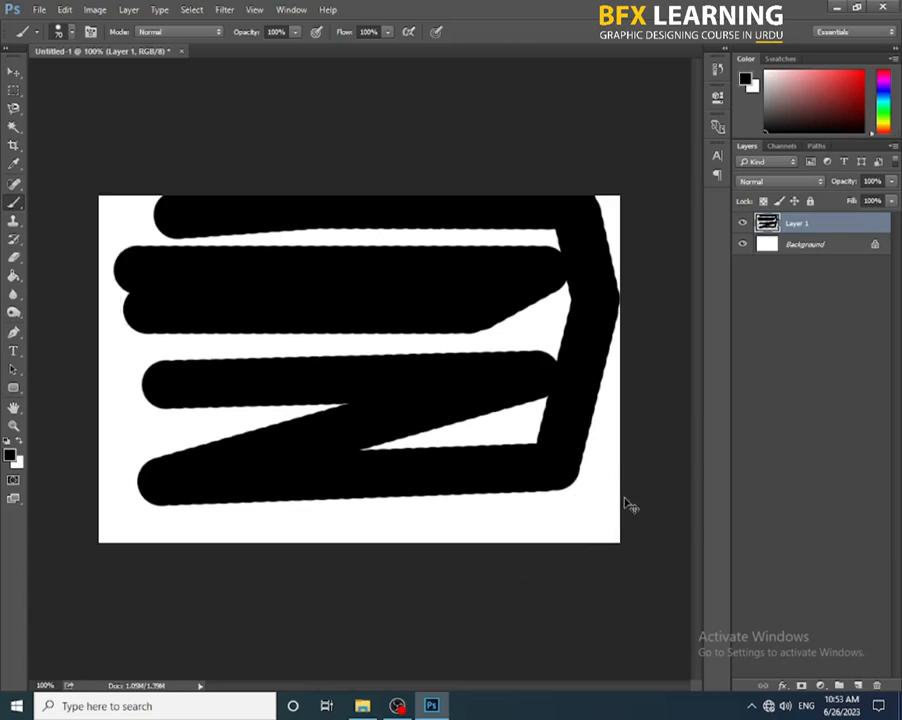
{"action": "key", "text": "ctrl+alt+z"}
{"action": "key", "text": "ctrl+alt+z"}
{"action": "key", "text": "ctrl+alt+z"}
{"action": "key", "text": "ctrl+alt+z"}
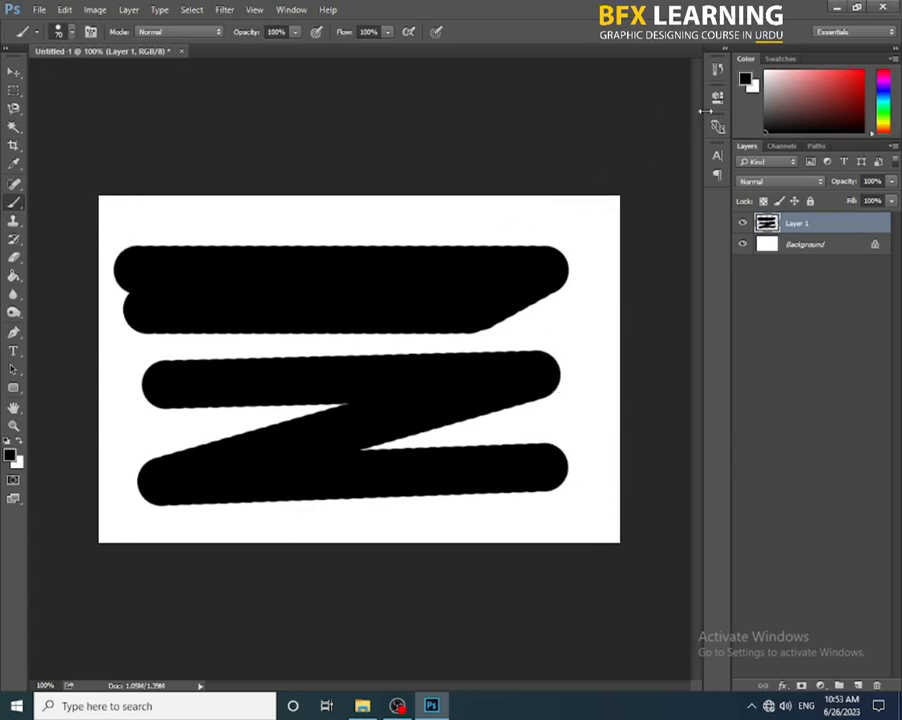
Step: Revert the document to its initial New state in the history, clearing all painted strokes and the added layer
{"action": "left_click", "coordinate": [717, 68]}
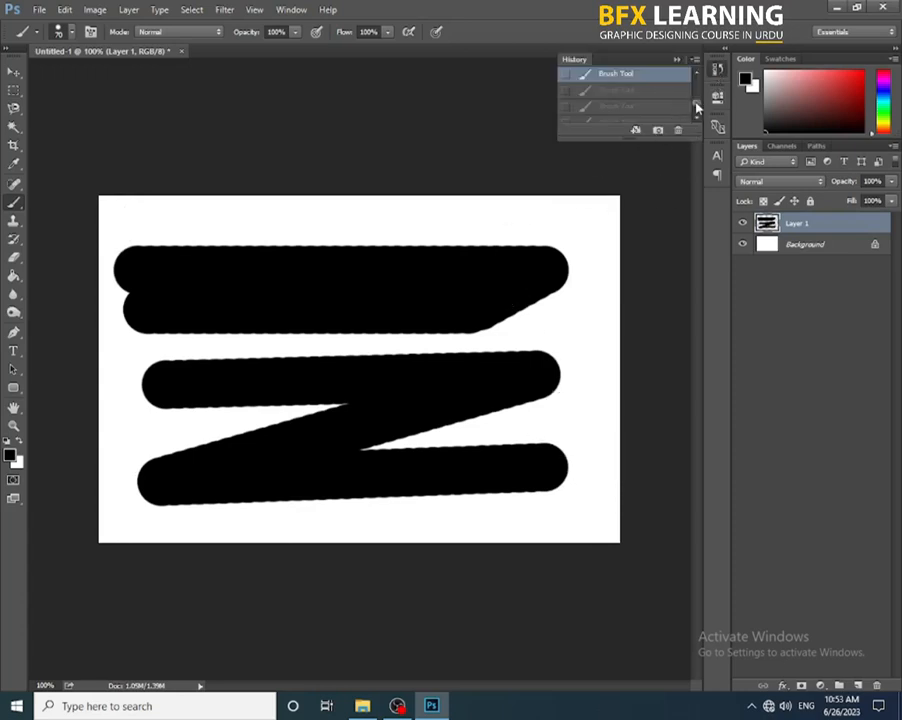
{"action": "left_click_drag", "start_coordinate": [697, 108], "coordinate": [697, 84]}
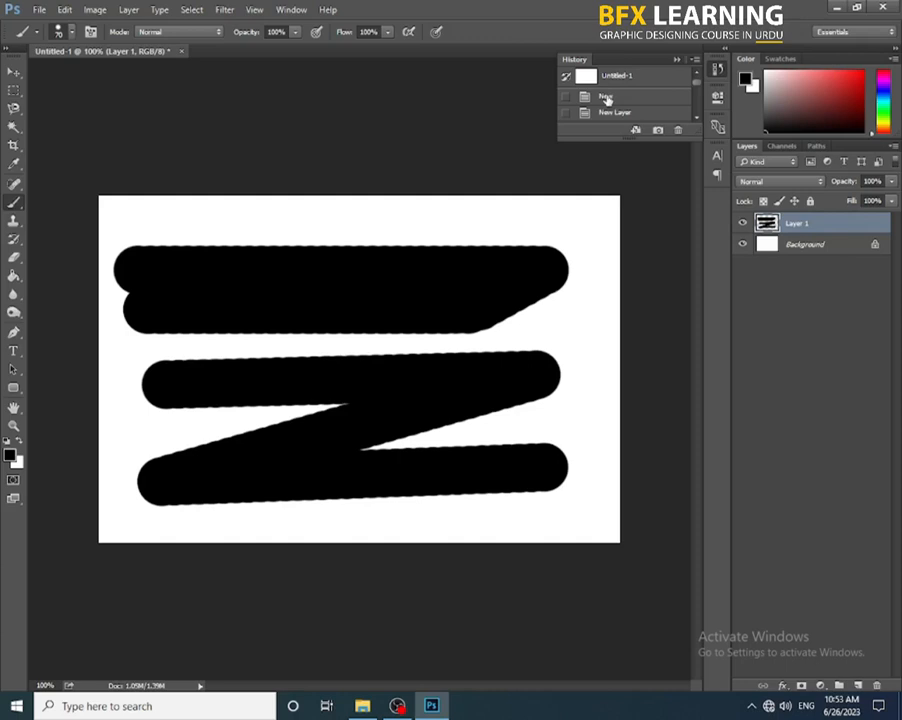
{"action": "left_click", "coordinate": [606, 97]}
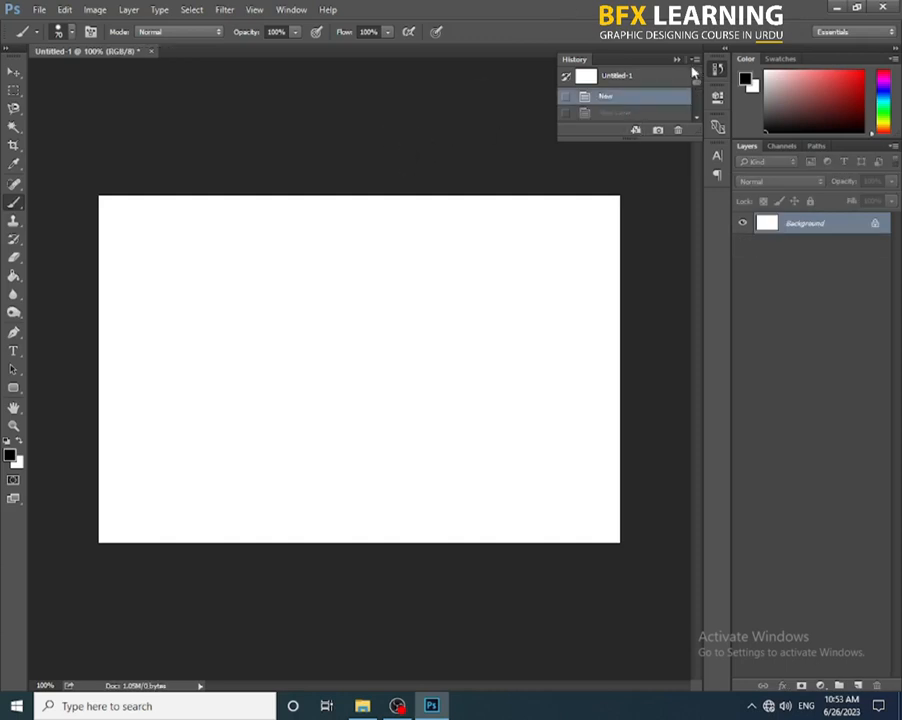
{"action": "left_click", "coordinate": [676, 59]}
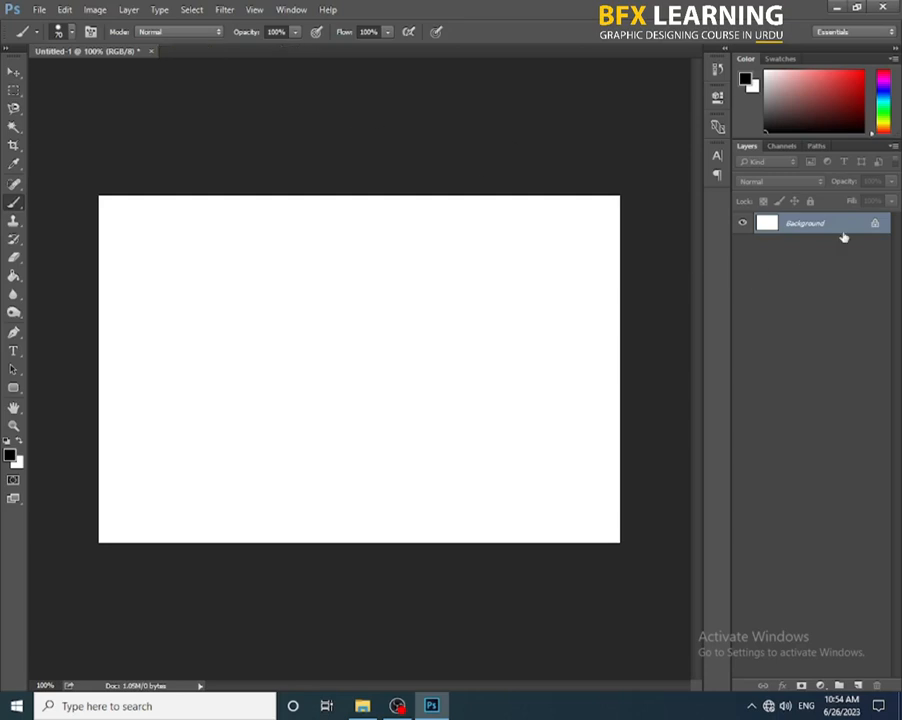
Step: Create a new layer, set the foreground colour to red c01a1a and paint a curved stroke rising across the canvas
{"action": "key", "text": "ctrl+shift+n"}
{"action": "key", "text": "Return"}
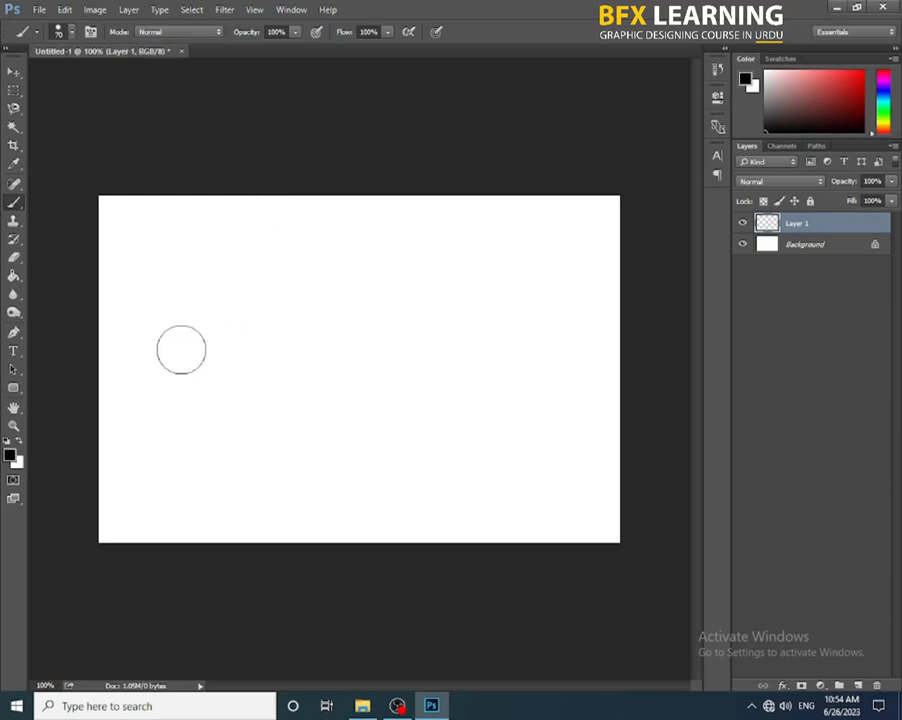
{"action": "left_click", "coordinate": [10, 455]}
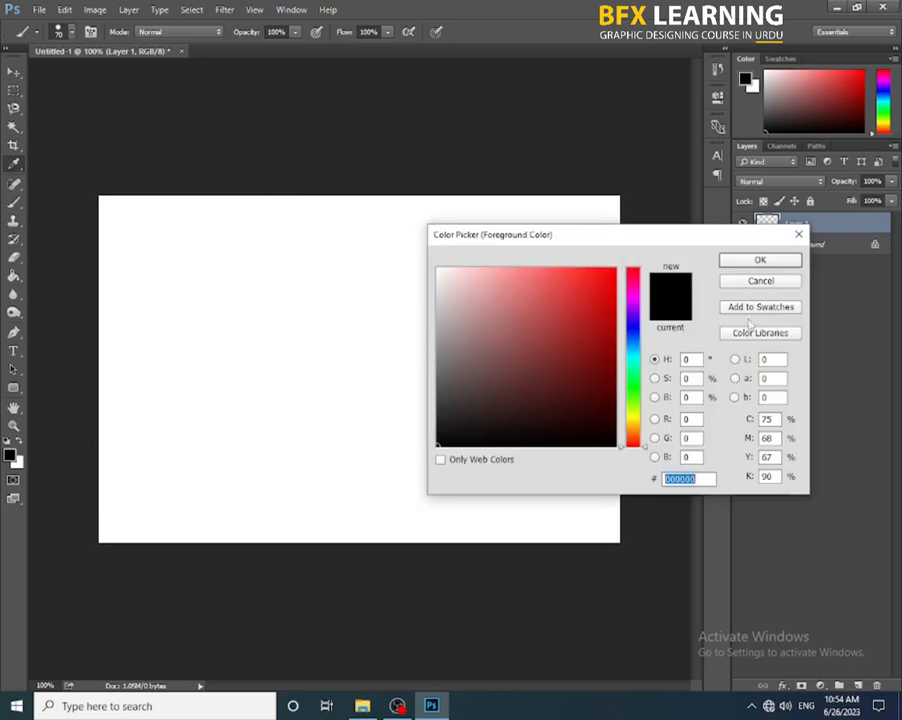
{"action": "left_click", "coordinate": [592, 312]}
{"action": "key", "text": "Return"}
{"action": "mouse_move", "coordinate": [180, 430]}
{"action": "left_mouse_down"}
{"action": "mouse_move", "coordinate": [363, 308]}
{"action": "mouse_move", "coordinate": [492, 300]}
{"action": "left_mouse_up"}
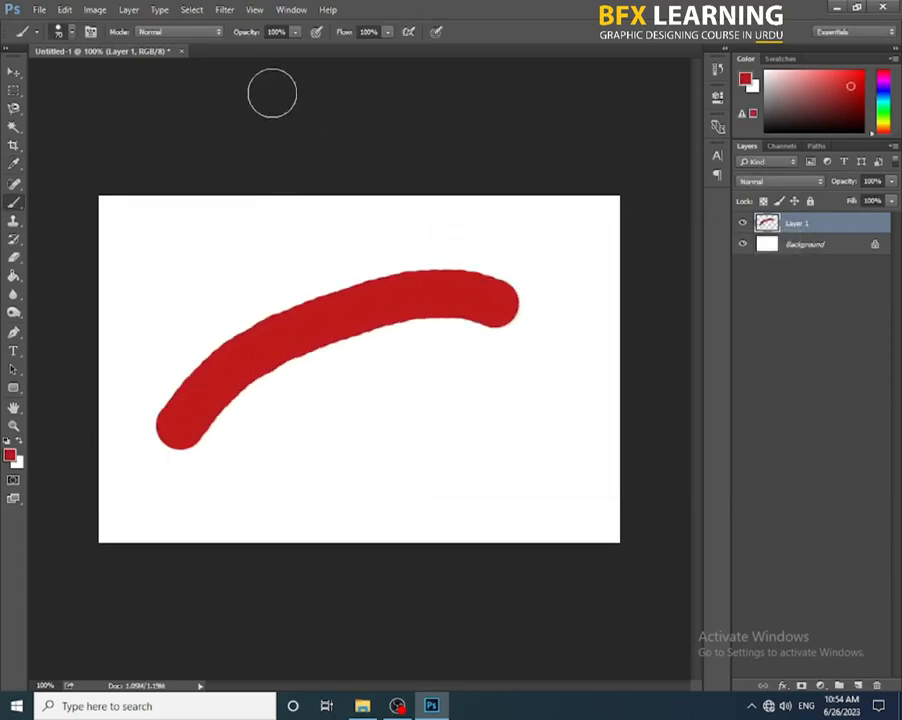
Step: Create a second new layer above the red stroke and set the brush's blending mode to Dissolve
{"action": "left_click", "coordinate": [197, 34]}
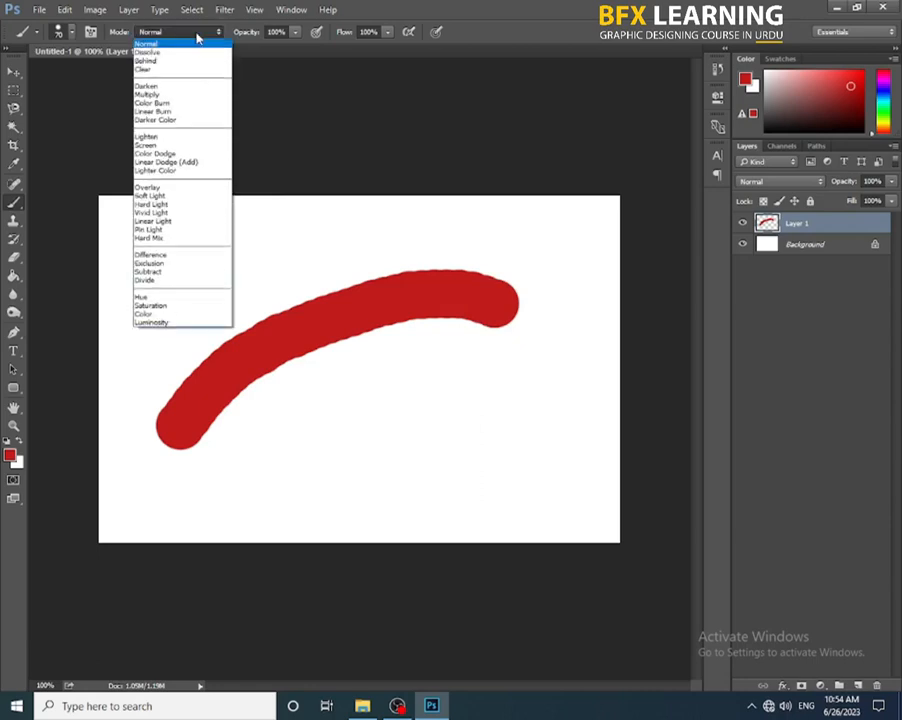
{"action": "left_click", "coordinate": [197, 37]}
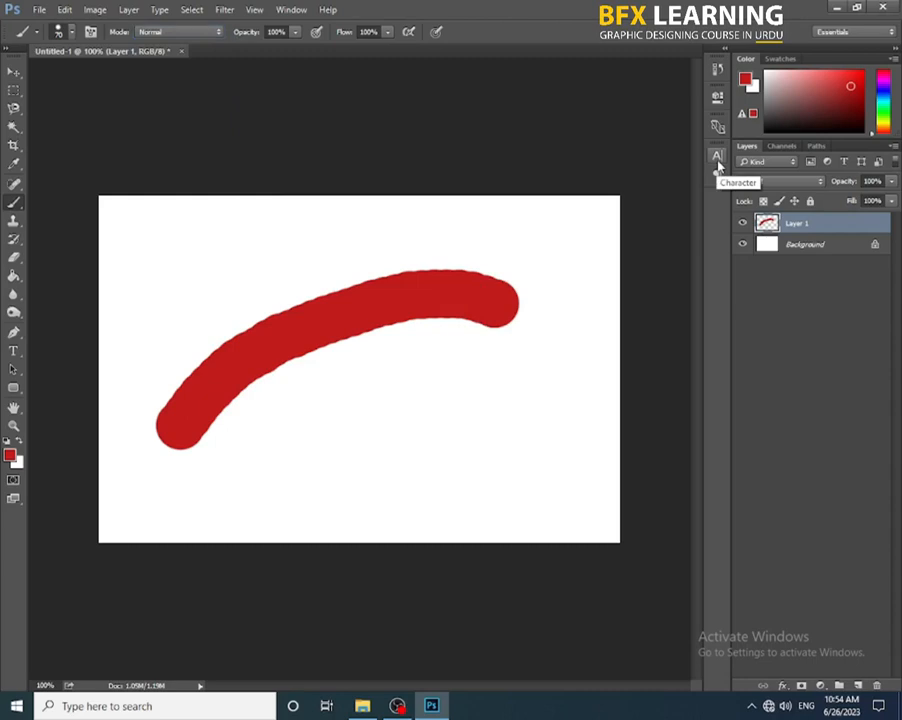
{"action": "key", "text": "ctrl+shift+n"}
{"action": "key", "text": "Return"}
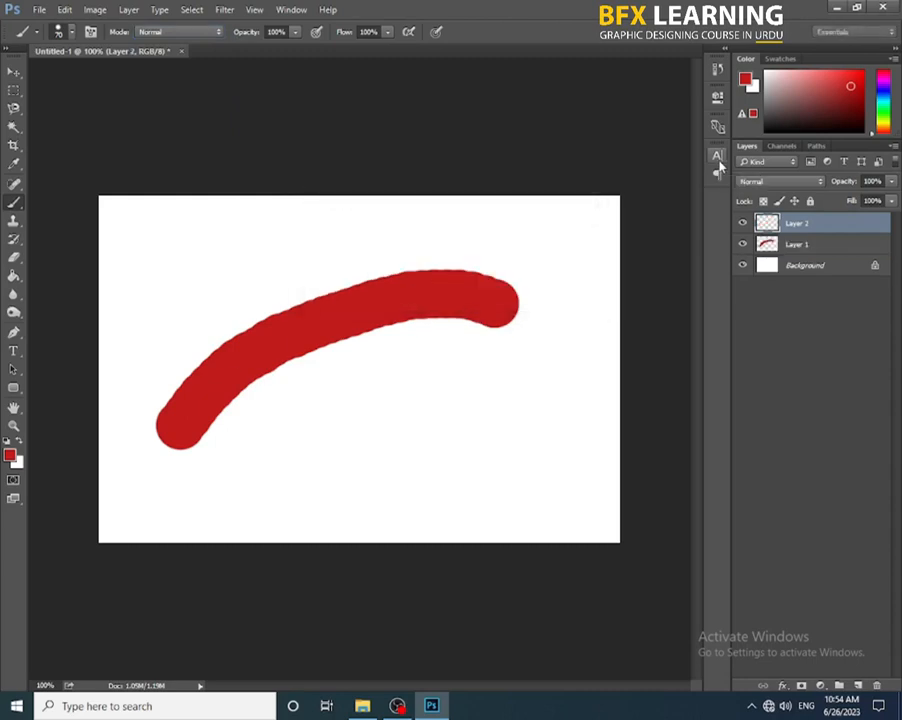
{"action": "left_click", "coordinate": [203, 33]}
{"action": "left_click", "coordinate": [194, 53]}
Step: Set the foreground colour to green 1ac035 and paint a curved stroke just below the red one on Layer 2
{"action": "left_click", "coordinate": [10, 455]}
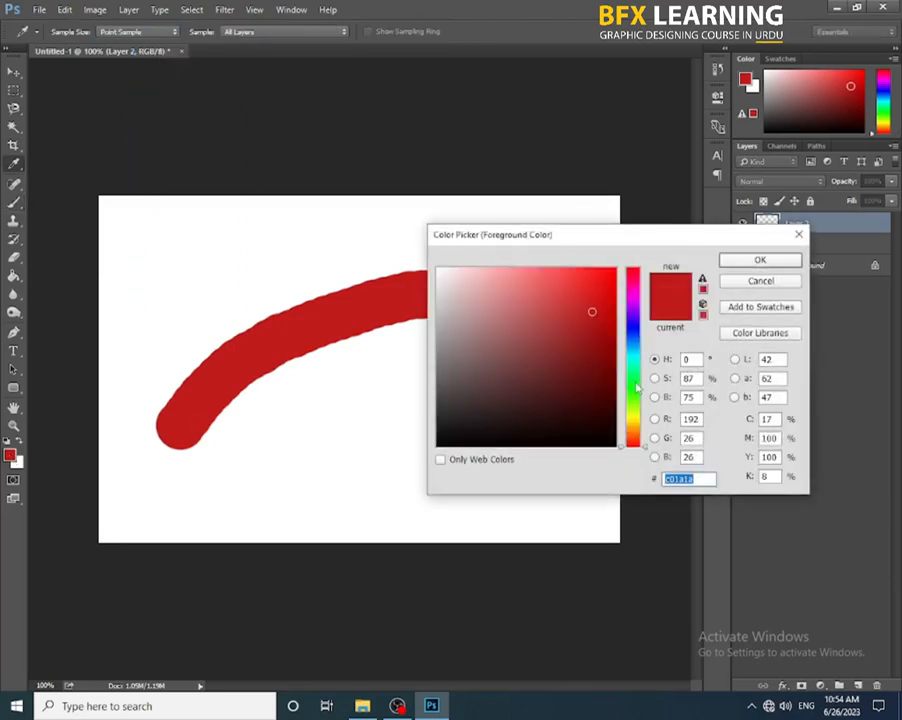
{"action": "left_click", "coordinate": [634, 388]}
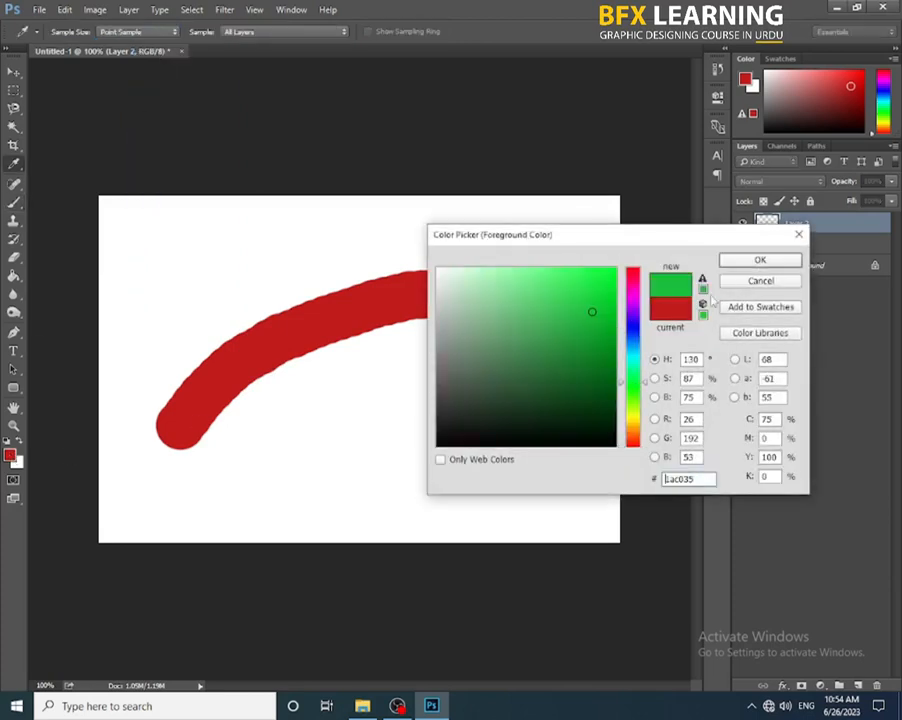
{"action": "key", "text": "Return"}
{"action": "mouse_move", "coordinate": [203, 470]}
{"action": "left_mouse_down"}
{"action": "mouse_move", "coordinate": [313, 363]}
{"action": "mouse_move", "coordinate": [497, 348]}
{"action": "left_mouse_up"}
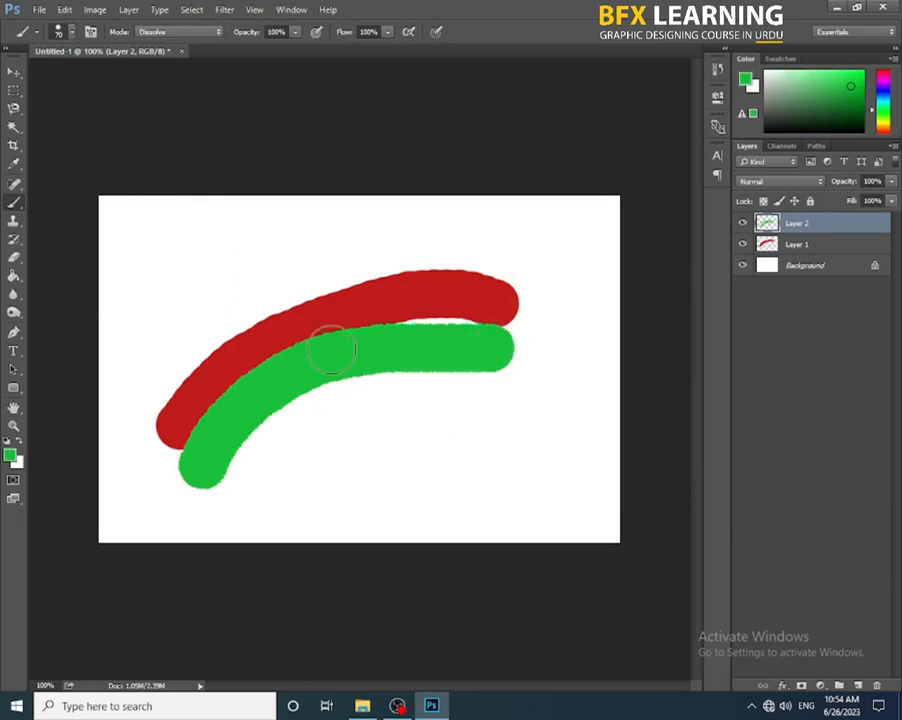
Step: Examine the edges of the green Dissolve stroke up close against those of the red Normal stroke
{"action": "left_click", "coordinate": [349, 322], "text": "ctrl"}
{"action": "left_click", "coordinate": [349, 322], "text": "ctrl"}
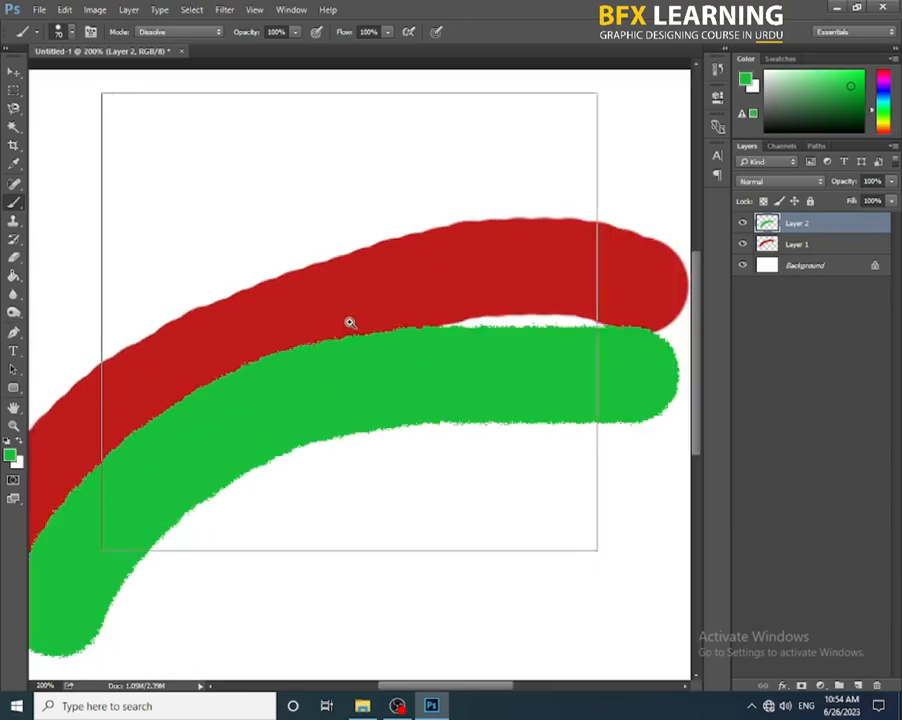
{"action": "left_click", "coordinate": [349, 322], "text": "ctrl"}
{"action": "left_click", "coordinate": [349, 322], "text": "ctrl"}
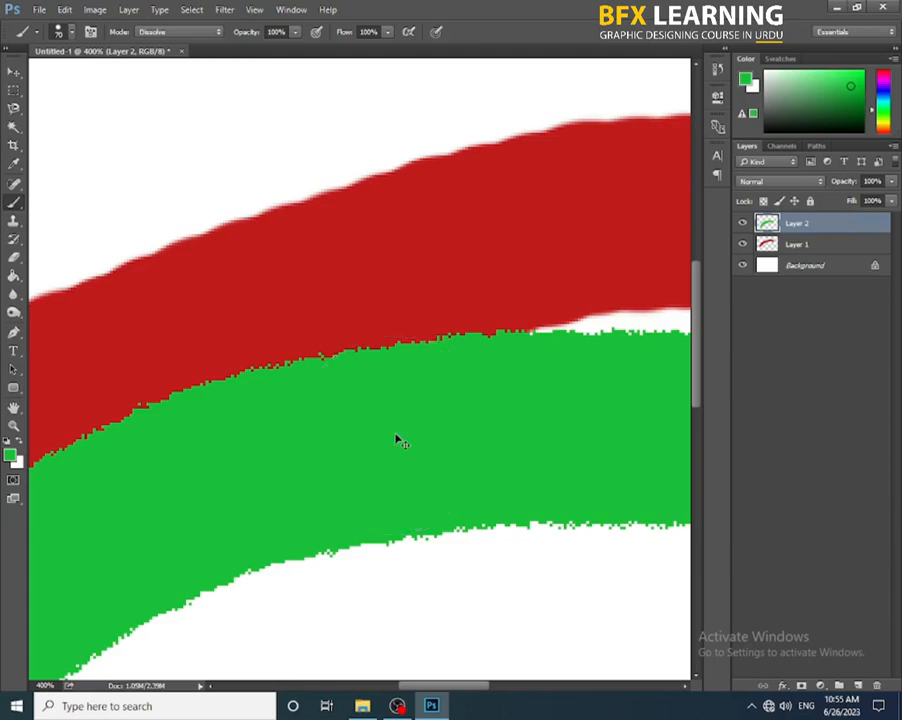
{"action": "key", "text": "ctrl+minus"}
{"action": "key", "text": "ctrl+minus"}
{"action": "key", "text": "ctrl+minus"}
{"action": "key", "text": "ctrl+minus"}
{"action": "key", "text": "ctrl+minus"}
Step: Set the brush's blending mode to Behind and the foreground colour to near-black 010902
{"action": "left_click", "coordinate": [175, 32]}
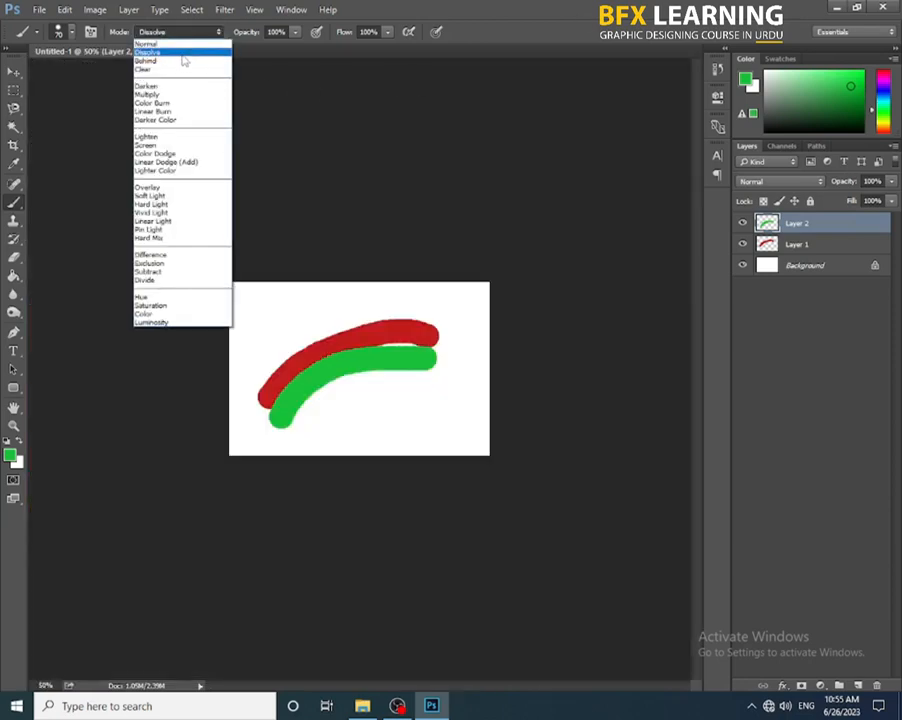
{"action": "left_click", "coordinate": [183, 61]}
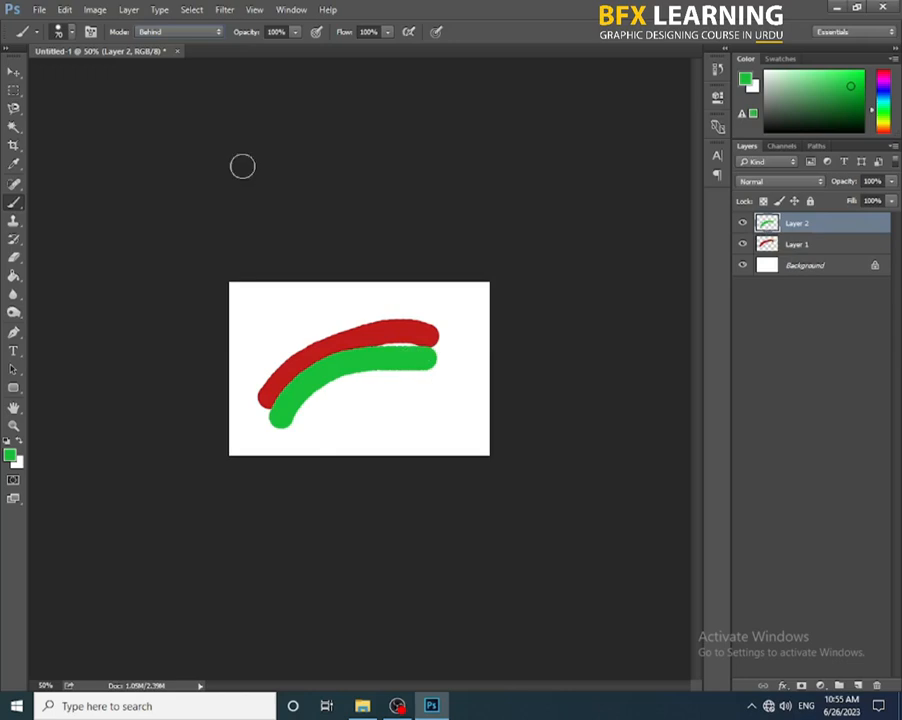
{"action": "left_click", "coordinate": [11, 456]}
{"action": "left_click_drag", "start_coordinate": [530, 336], "coordinate": [594, 440]}
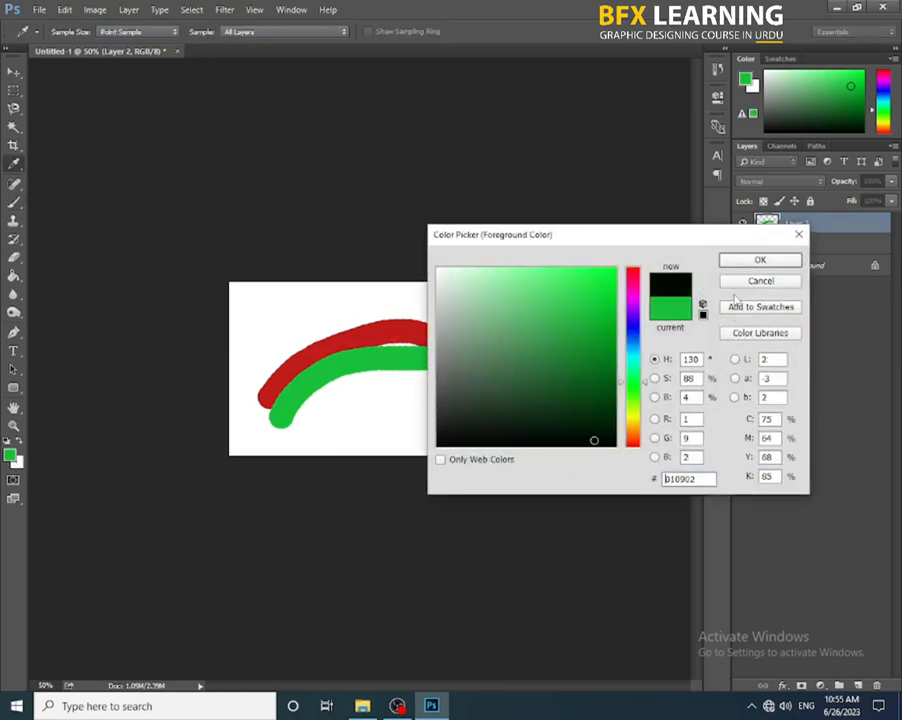
{"action": "left_click", "coordinate": [760, 260]}
Step: Try a looping near-black stroke passing behind the green stroke on Layer 2, then undo it
{"action": "left_click", "coordinate": [443, 370]}
{"action": "mouse_move", "coordinate": [443, 370]}
{"action": "left_mouse_down"}
{"action": "mouse_move", "coordinate": [308, 372]}
{"action": "mouse_move", "coordinate": [268, 392]}
{"action": "mouse_move", "coordinate": [250, 418]}
{"action": "mouse_move", "coordinate": [277, 434]}
{"action": "mouse_move", "coordinate": [353, 407]}
{"action": "mouse_move", "coordinate": [373, 346]}
{"action": "mouse_move", "coordinate": [428, 318]}
{"action": "left_mouse_up"}
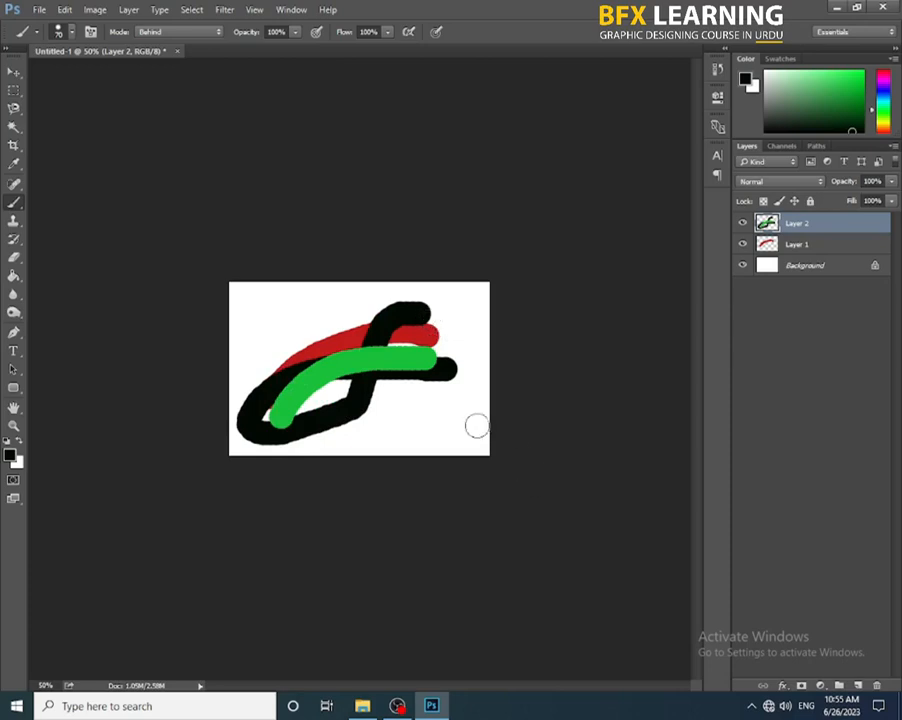
{"action": "key", "text": "ctrl+z"}
Step: Set the foreground colour to blue 3b3ffa and delete Layer 1 containing the red stroke
{"action": "left_click", "coordinate": [10, 455]}
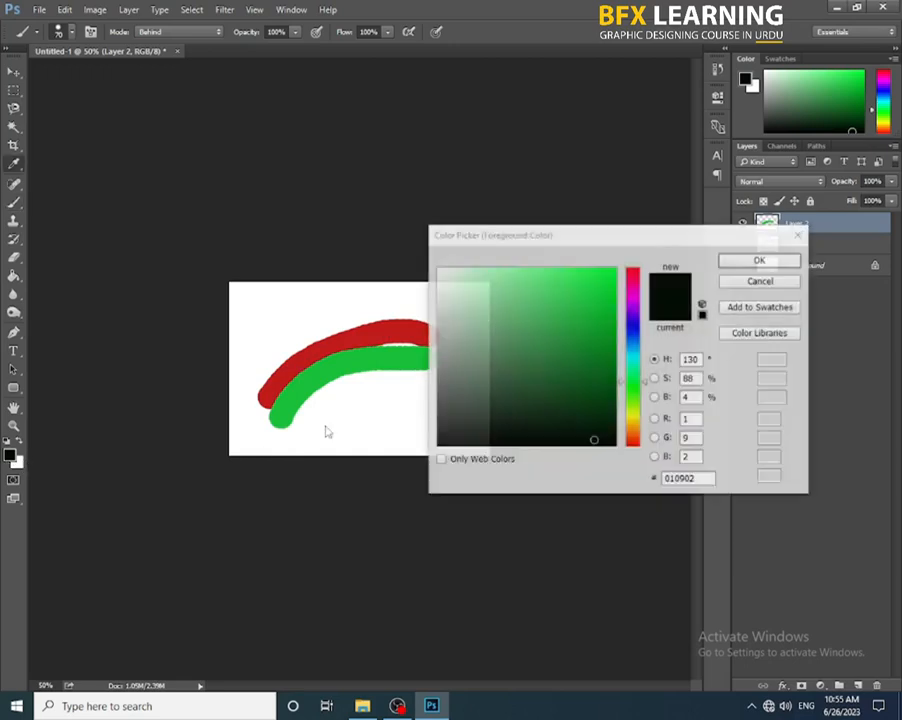
{"action": "left_click", "coordinate": [645, 328]}
{"action": "left_click", "coordinate": [574, 268]}
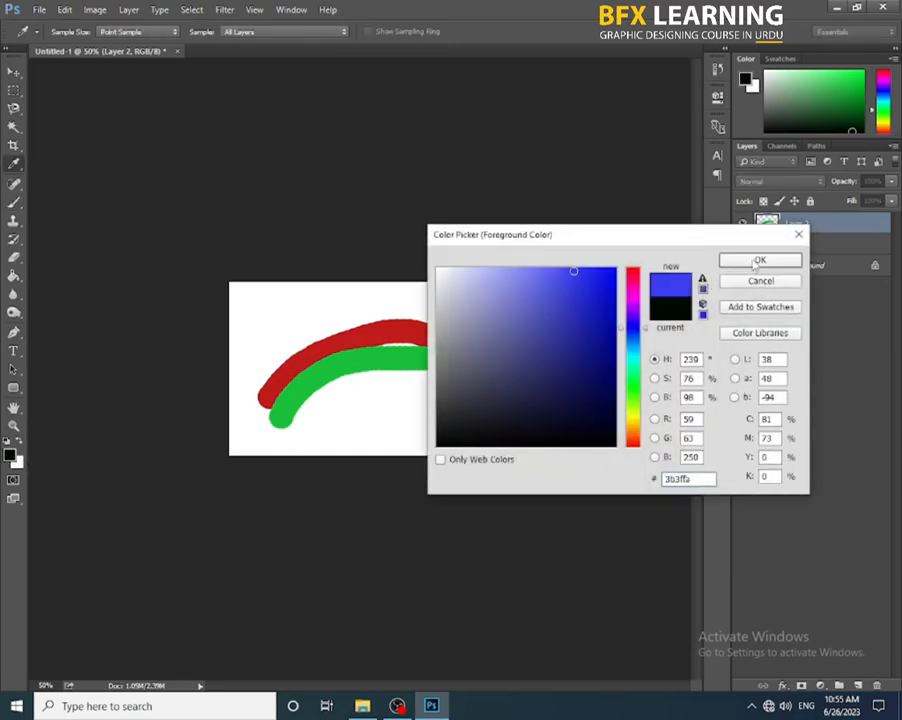
{"action": "left_click", "coordinate": [751, 259]}
{"action": "left_click", "coordinate": [743, 245]}
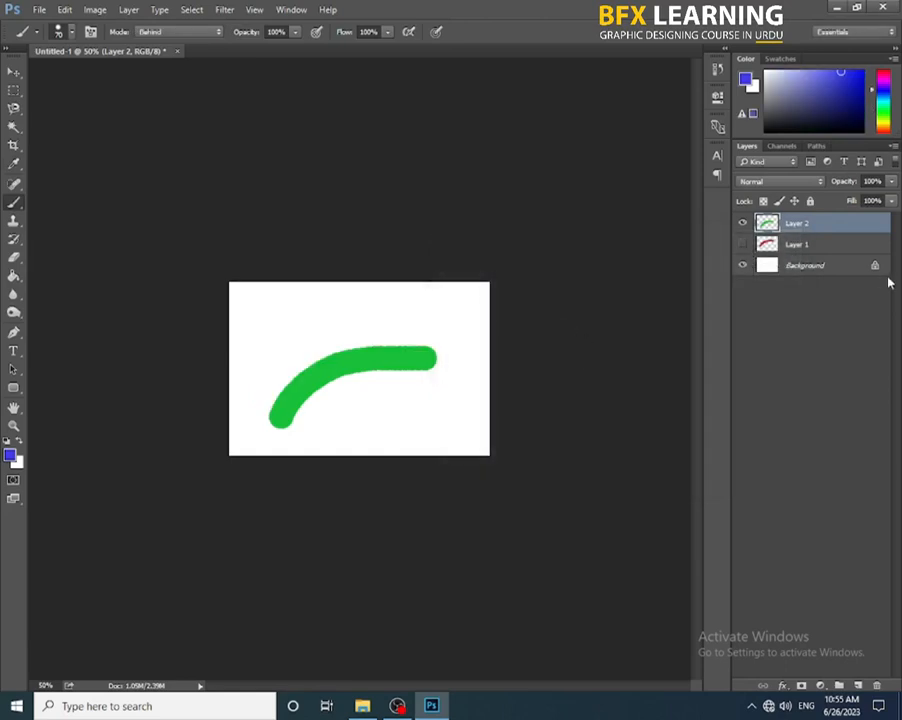
{"action": "left_click_drag", "start_coordinate": [824, 248], "coordinate": [877, 686]}
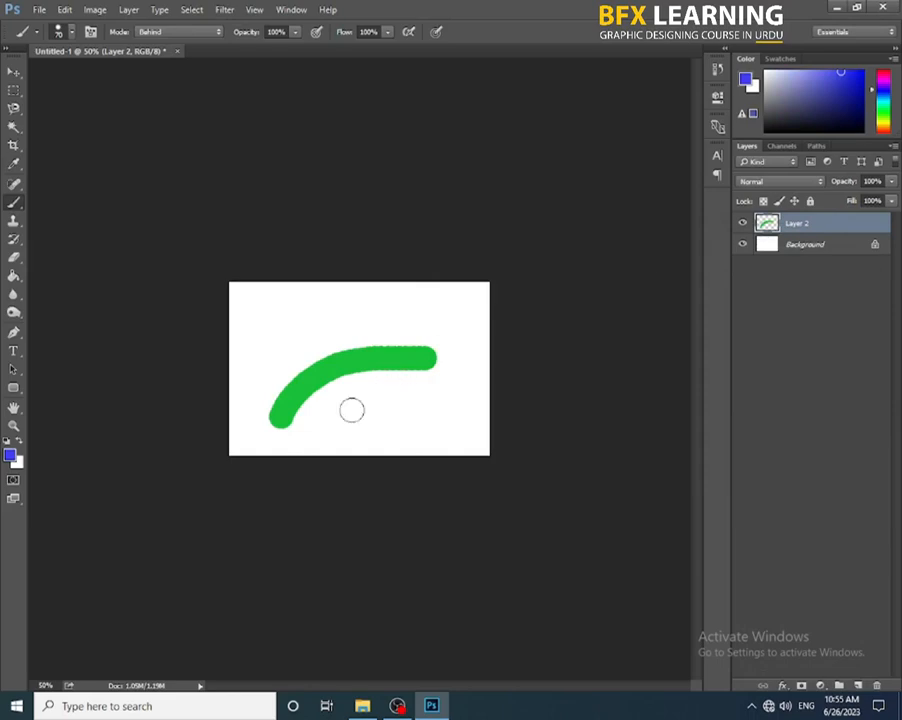
Step: Paint several blue strokes behind the green stroke on Layer 2 and inspect the overlap at a larger view
{"action": "mouse_move", "coordinate": [280, 429]}
{"action": "left_mouse_down"}
{"action": "mouse_move", "coordinate": [380, 339]}
{"action": "mouse_move", "coordinate": [430, 330]}
{"action": "mouse_move", "coordinate": [321, 348]}
{"action": "mouse_move", "coordinate": [265, 378]}
{"action": "mouse_move", "coordinate": [325, 400]}
{"action": "mouse_move", "coordinate": [377, 378]}
{"action": "mouse_move", "coordinate": [309, 390]}
{"action": "mouse_move", "coordinate": [314, 372]}
{"action": "mouse_move", "coordinate": [376, 312]}
{"action": "left_mouse_up"}
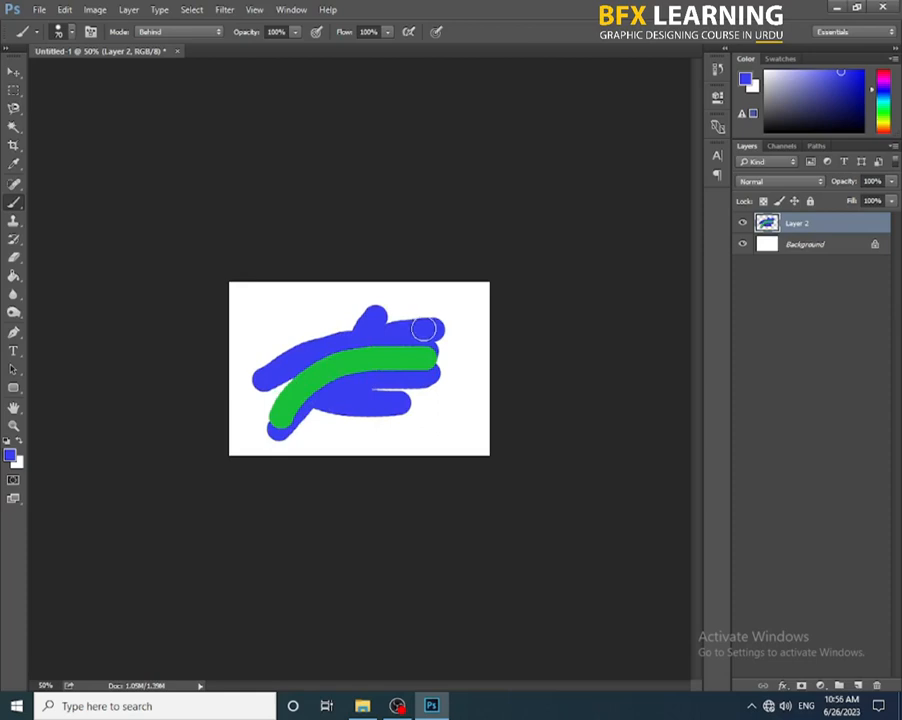
{"action": "key", "text": "v"}
{"action": "right_click", "coordinate": [370, 317]}
{"action": "left_click", "coordinate": [398, 324]}
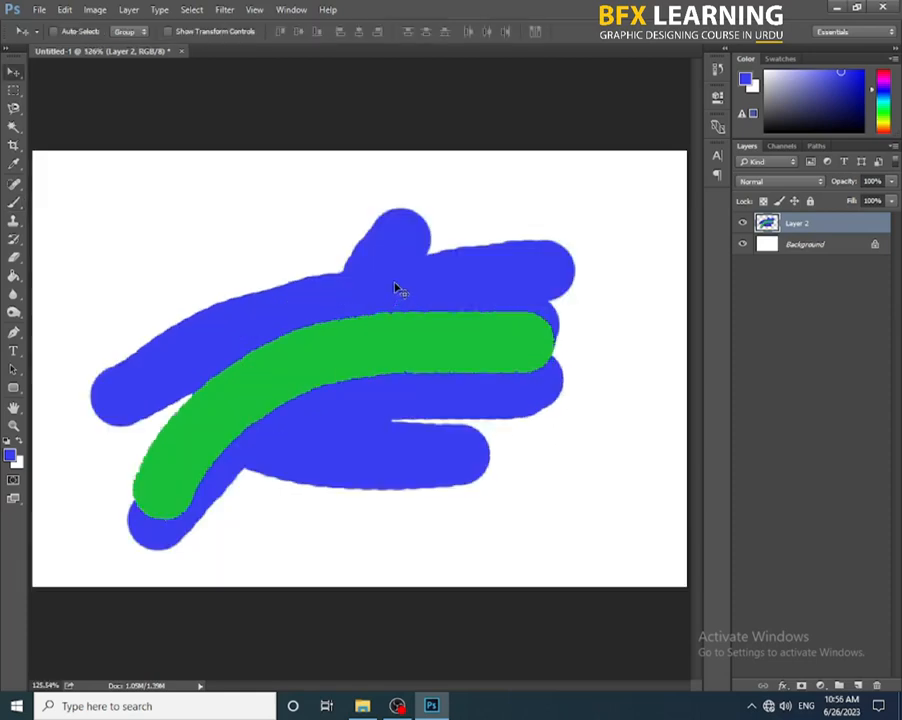
{"action": "scroll", "coordinate": [400, 262], "scroll_direction": "down", "scroll_amount": 2}
{"action": "key", "text": "b"}
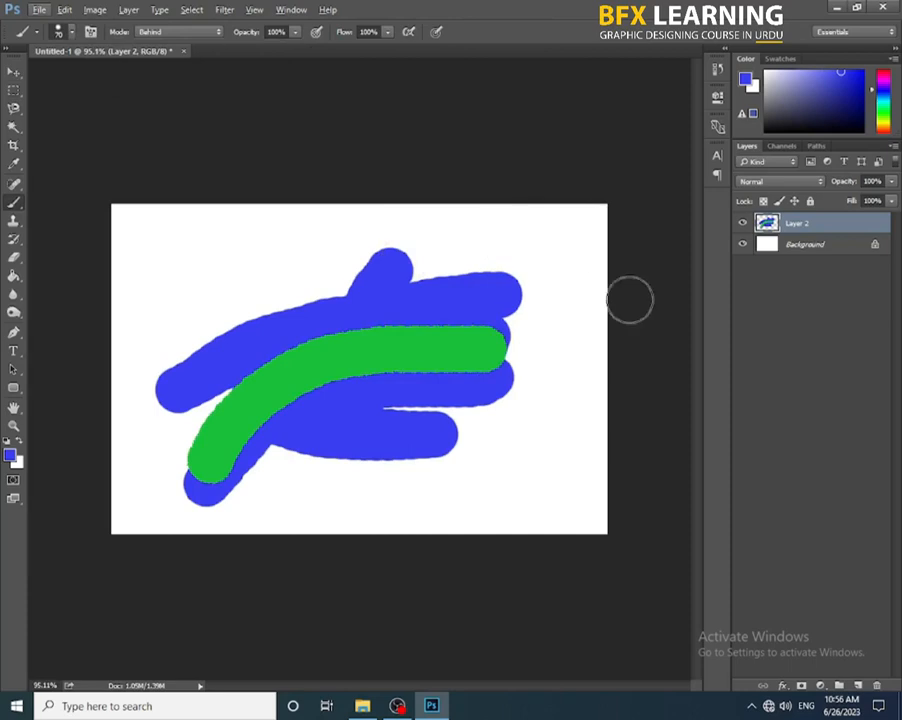
Step: Try a lower brush opacity, return it to 100%, and undo the blue strokes around the green one
{"action": "left_click", "coordinate": [295, 33]}
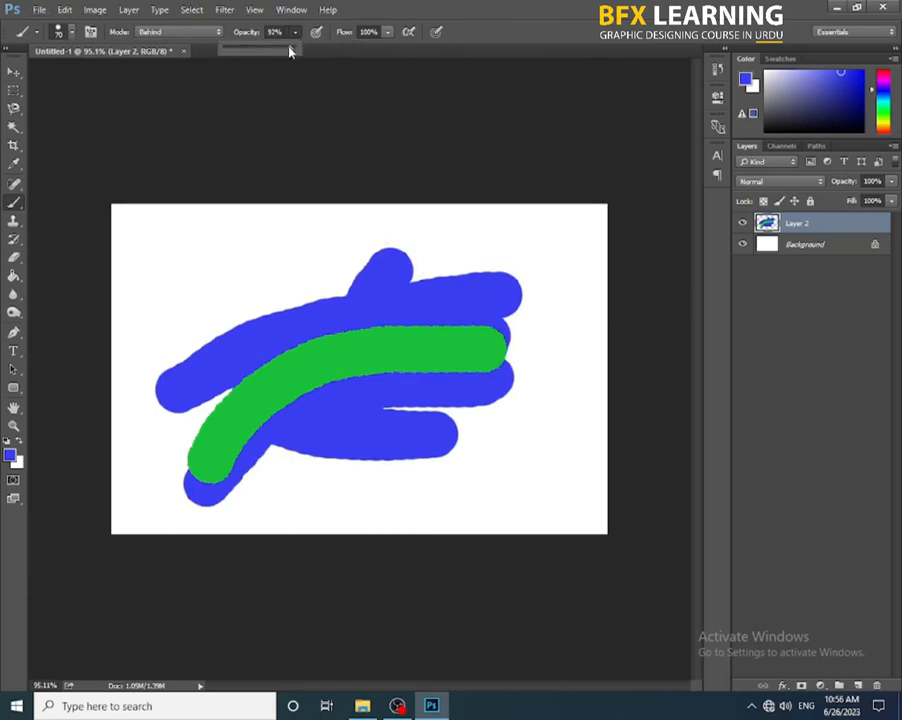
{"action": "left_click_drag", "start_coordinate": [270, 52], "coordinate": [348, 54]}
{"action": "key", "text": "ctrl+alt+z"}
{"action": "key", "text": "ctrl+alt+z"}
{"action": "key", "text": "ctrl+alt+z"}
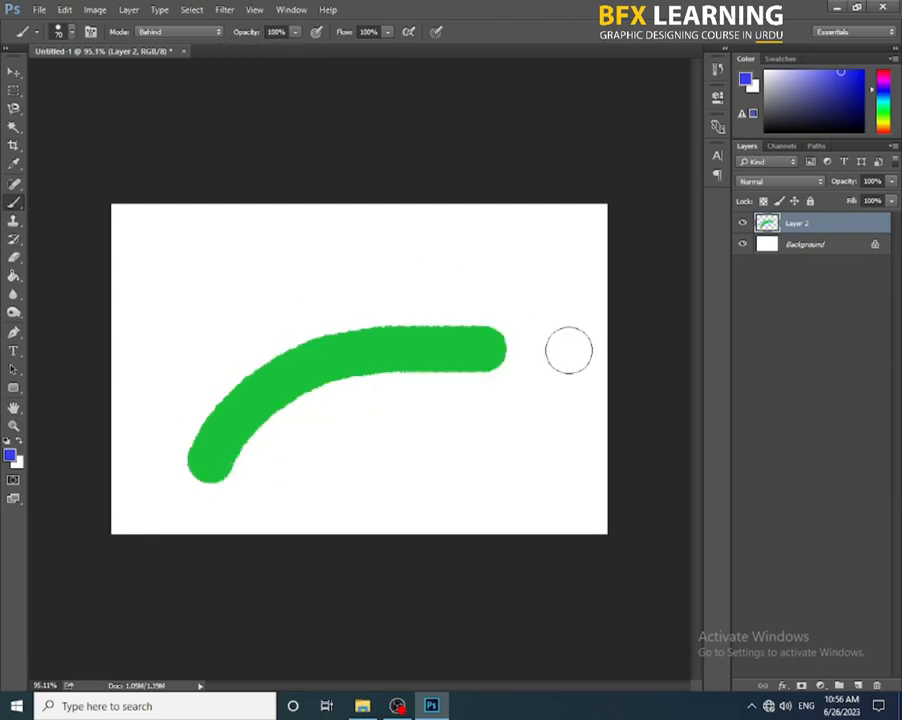
Step: Add a new empty Layer 3 above the green stroke and set the brush mode to Normal
{"action": "key", "text": "ctrl+shift+n"}
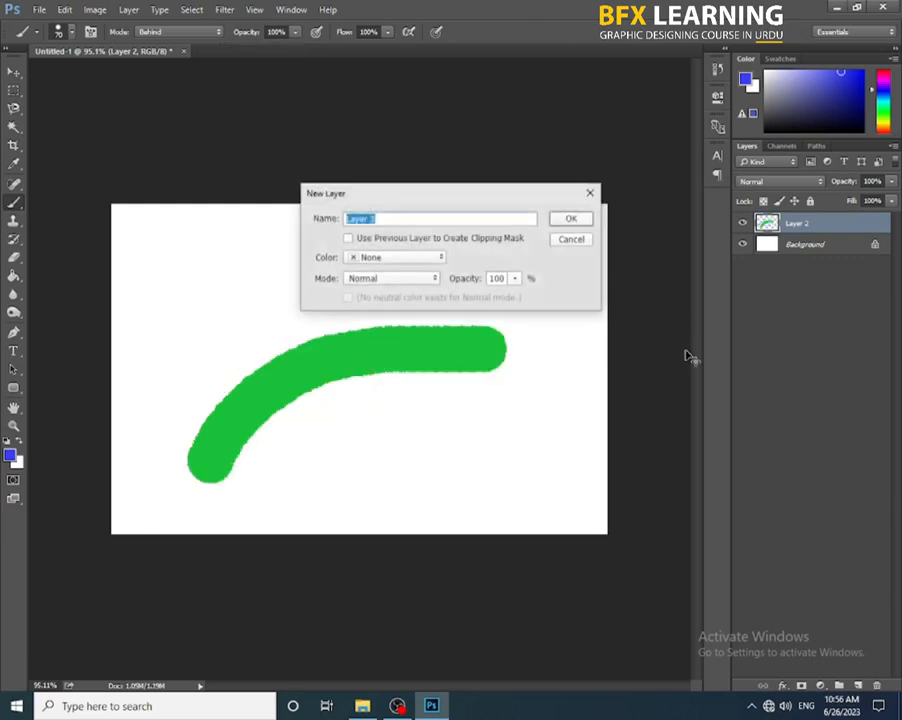
{"action": "key", "text": "Return"}
{"action": "left_click", "coordinate": [176, 32]}
{"action": "scroll", "coordinate": [165, 45], "scroll_direction": "up", "scroll_amount": 2}
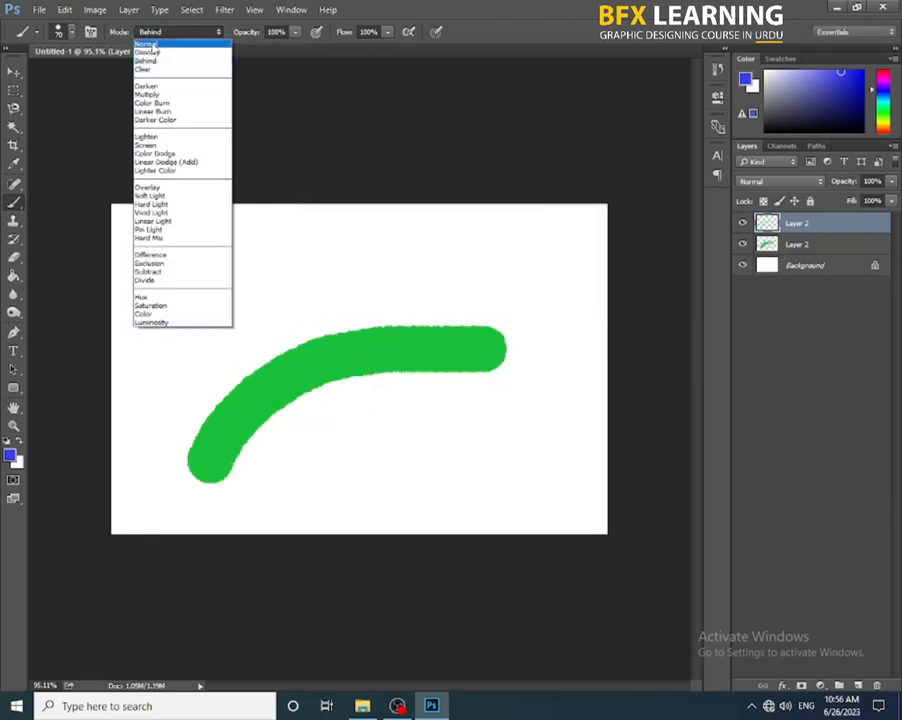
{"action": "left_click", "coordinate": [153, 48]}
Step: Try blue strokes over the green one at 43% brush opacity, then undo them
{"action": "left_click", "coordinate": [295, 34]}
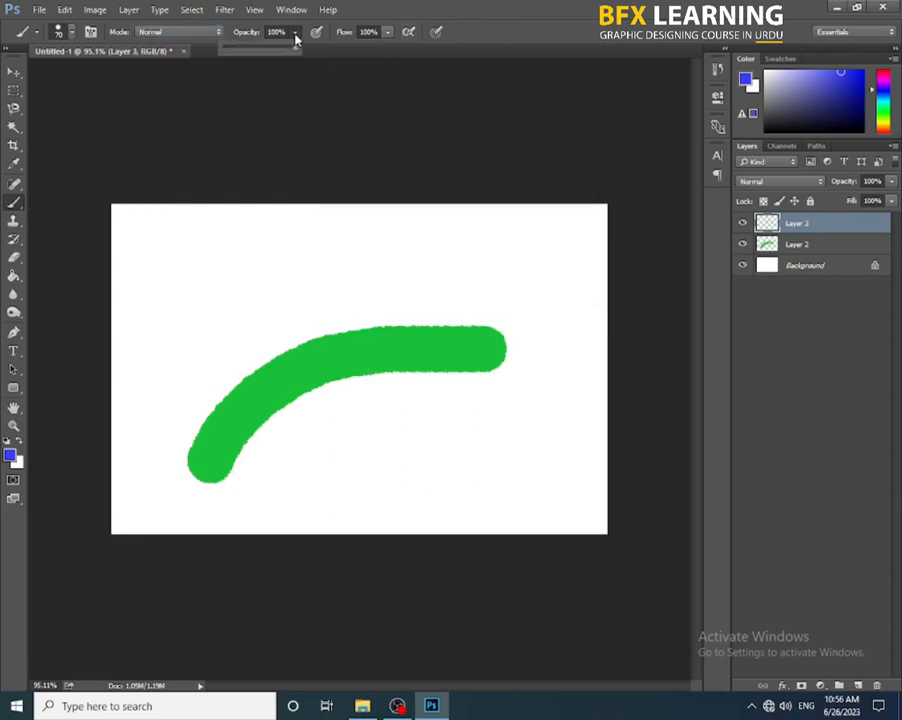
{"action": "mouse_move", "coordinate": [535, 312]}
{"action": "left_mouse_down"}
{"action": "mouse_move", "coordinate": [384, 330]}
{"action": "mouse_move", "coordinate": [267, 369]}
{"action": "mouse_move", "coordinate": [228, 404]}
{"action": "mouse_move", "coordinate": [180, 487]}
{"action": "mouse_move", "coordinate": [190, 446]}
{"action": "mouse_move", "coordinate": [242, 380]}
{"action": "mouse_move", "coordinate": [332, 335]}
{"action": "mouse_move", "coordinate": [490, 286]}
{"action": "mouse_move", "coordinate": [545, 283]}
{"action": "mouse_move", "coordinate": [458, 277]}
{"action": "mouse_move", "coordinate": [305, 326]}
{"action": "mouse_move", "coordinate": [242, 362]}
{"action": "mouse_move", "coordinate": [196, 405]}
{"action": "mouse_move", "coordinate": [177, 448]}
{"action": "mouse_move", "coordinate": [178, 482]}
{"action": "mouse_move", "coordinate": [212, 453]}
{"action": "mouse_move", "coordinate": [325, 394]}
{"action": "mouse_move", "coordinate": [473, 353]}
{"action": "mouse_move", "coordinate": [552, 350]}
{"action": "left_mouse_up"}
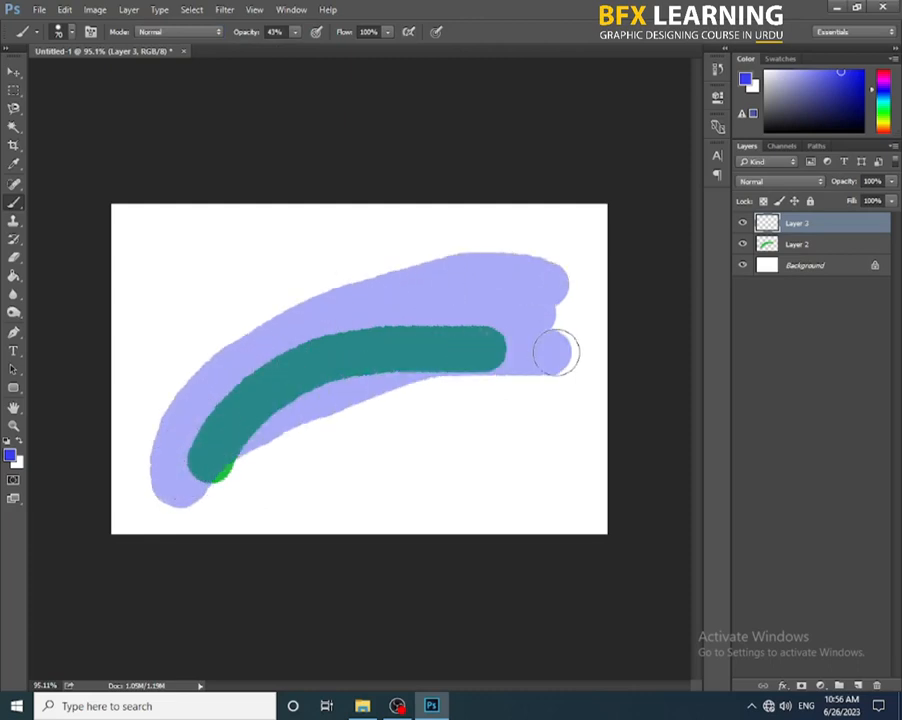
{"action": "key", "text": "ctrl+z"}
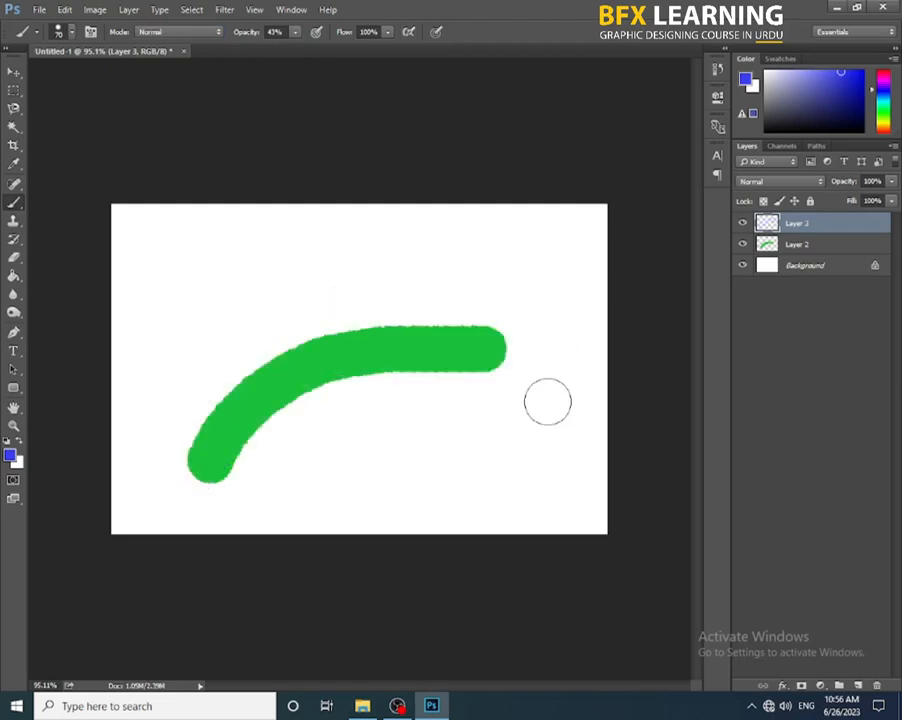
Step: Set the brush to 48% opacity and size 90, and paint overlapping blue strokes along the green stroke on Layer 3
{"action": "left_click", "coordinate": [295, 31]}
{"action": "left_click_drag", "start_coordinate": [291, 48], "coordinate": [301, 55]}
{"action": "mouse_move", "coordinate": [483, 312]}
{"action": "left_mouse_down"}
{"action": "mouse_move", "coordinate": [345, 329]}
{"action": "mouse_move", "coordinate": [240, 389]}
{"action": "mouse_move", "coordinate": [172, 455]}
{"action": "left_mouse_up"}
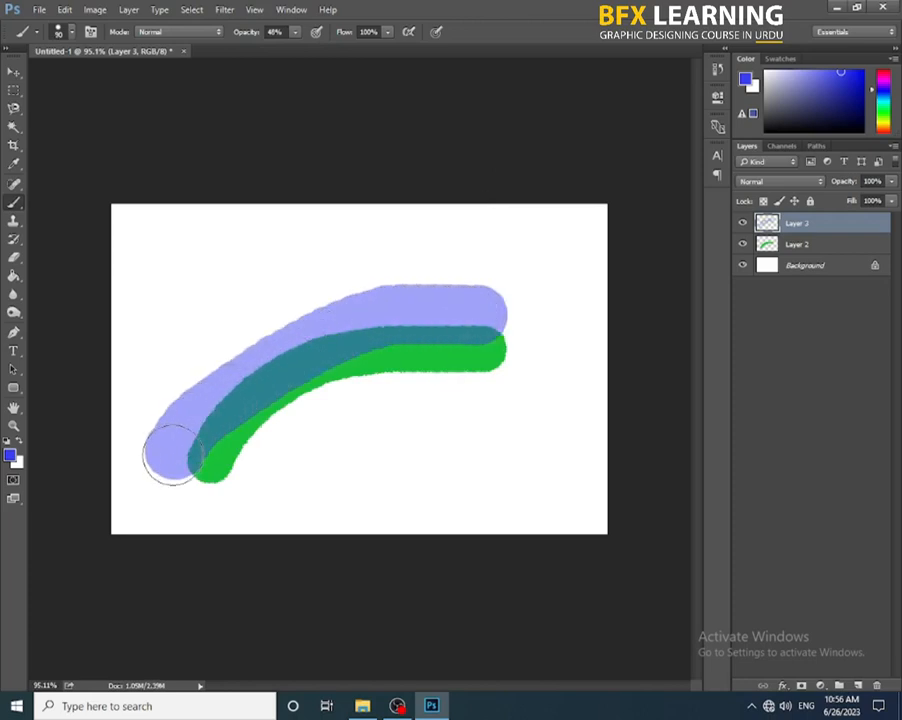
{"action": "key", "text": "ctrl+z"}
{"action": "mouse_move", "coordinate": [503, 325]}
{"action": "left_mouse_down"}
{"action": "mouse_move", "coordinate": [455, 313]}
{"action": "mouse_move", "coordinate": [356, 323]}
{"action": "mouse_move", "coordinate": [257, 367]}
{"action": "mouse_move", "coordinate": [186, 427]}
{"action": "mouse_move", "coordinate": [172, 468]}
{"action": "left_mouse_up"}
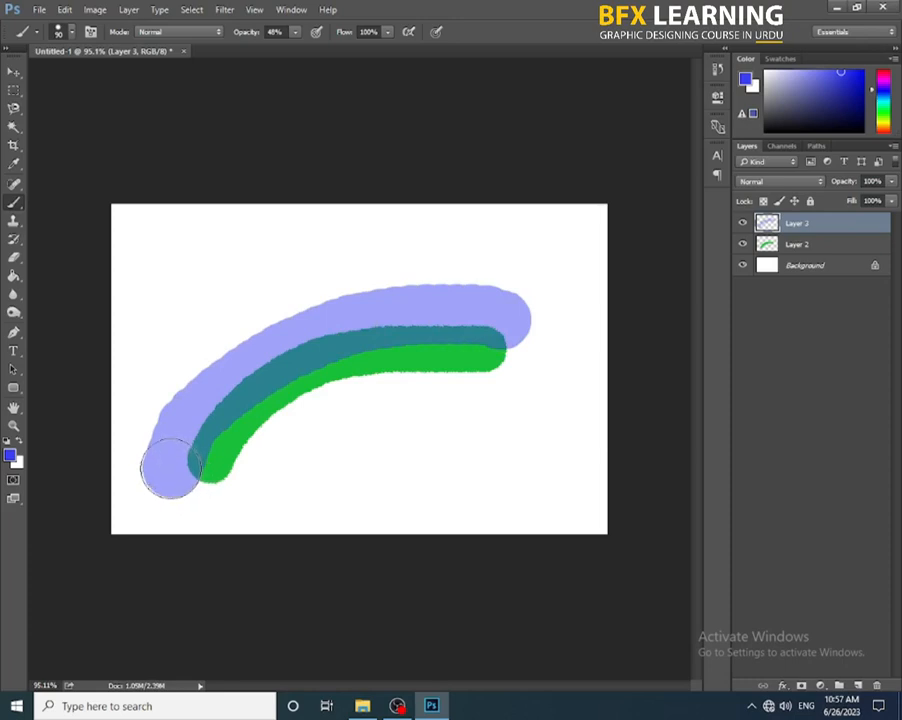
{"action": "mouse_move", "coordinate": [170, 468]}
{"action": "left_mouse_down"}
{"action": "mouse_move", "coordinate": [246, 388]}
{"action": "mouse_move", "coordinate": [338, 340]}
{"action": "mouse_move", "coordinate": [436, 315]}
{"action": "mouse_move", "coordinate": [516, 312]}
{"action": "mouse_move", "coordinate": [403, 310]}
{"action": "mouse_move", "coordinate": [308, 342]}
{"action": "mouse_move", "coordinate": [246, 370]}
{"action": "mouse_move", "coordinate": [193, 412]}
{"action": "mouse_move", "coordinate": [163, 465]}
{"action": "left_mouse_up"}
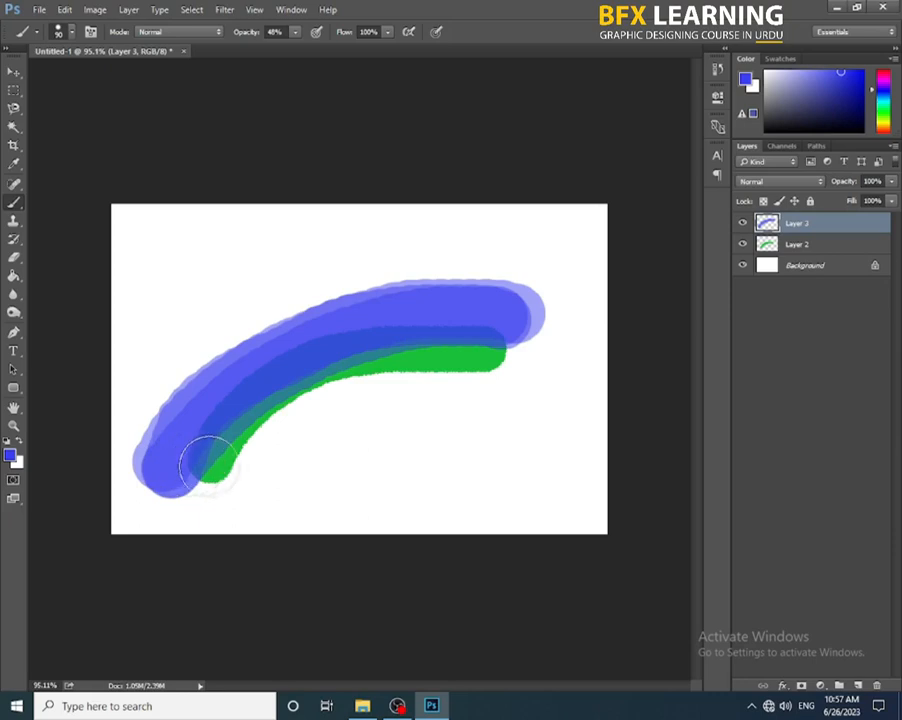
{"action": "mouse_move", "coordinate": [538, 281]}
{"action": "left_mouse_down"}
{"action": "mouse_move", "coordinate": [508, 270]}
{"action": "mouse_move", "coordinate": [425, 267]}
{"action": "mouse_move", "coordinate": [337, 296]}
{"action": "mouse_move", "coordinate": [189, 392]}
{"action": "mouse_move", "coordinate": [154, 432]}
{"action": "mouse_move", "coordinate": [145, 468]}
{"action": "mouse_move", "coordinate": [190, 378]}
{"action": "mouse_move", "coordinate": [301, 311]}
{"action": "mouse_move", "coordinate": [498, 279]}
{"action": "mouse_move", "coordinate": [320, 328]}
{"action": "mouse_move", "coordinate": [206, 397]}
{"action": "left_mouse_up"}
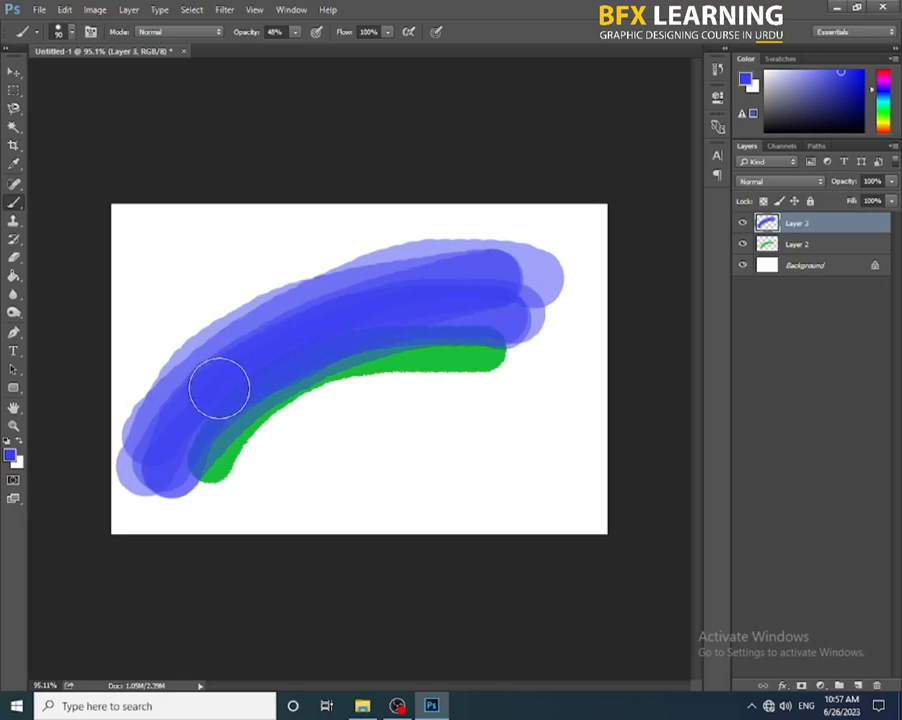
{"action": "mouse_move", "coordinate": [197, 420]}
{"action": "left_mouse_down"}
{"action": "mouse_move", "coordinate": [453, 300]}
{"action": "mouse_move", "coordinate": [391, 312]}
{"action": "mouse_move", "coordinate": [270, 365]}
{"action": "mouse_move", "coordinate": [207, 421]}
{"action": "mouse_move", "coordinate": [338, 352]}
{"action": "mouse_move", "coordinate": [263, 353]}
{"action": "left_mouse_up"}
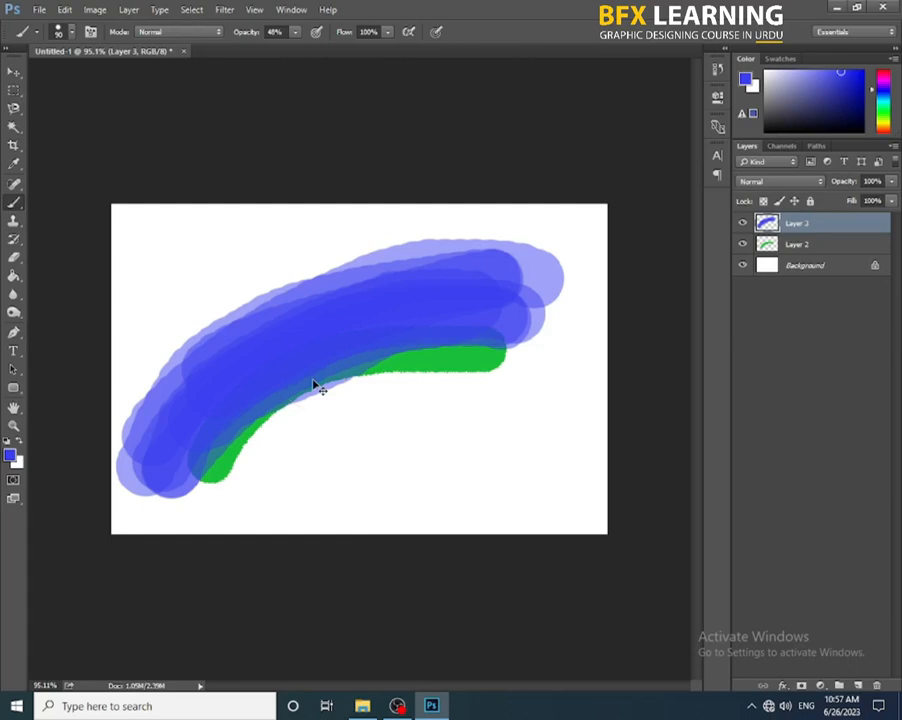
Step: Undo the last blue stroke, then replace the painted Layer 3 with a new empty layer
{"action": "key", "text": "ctrl+z"}
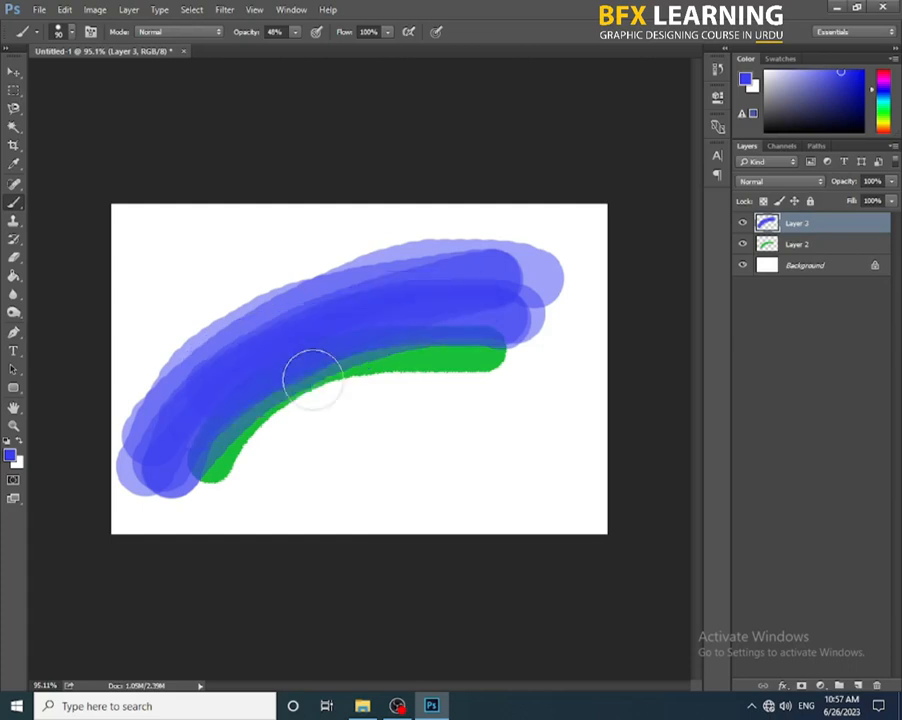
{"action": "key", "text": "Delete"}
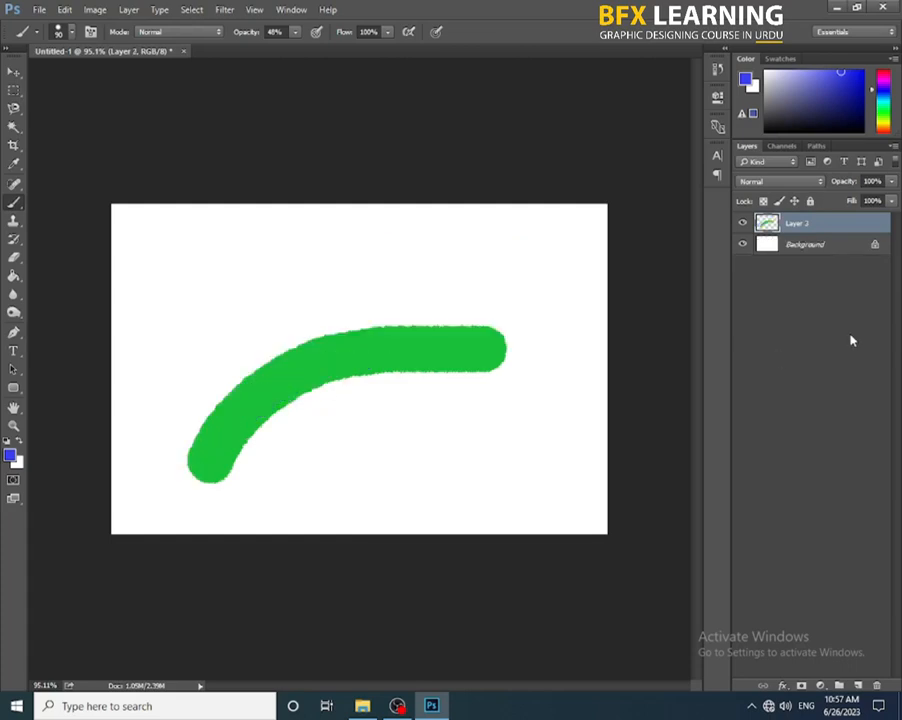
{"action": "key", "text": "ctrl+shift+n"}
{"action": "key", "text": "Return"}
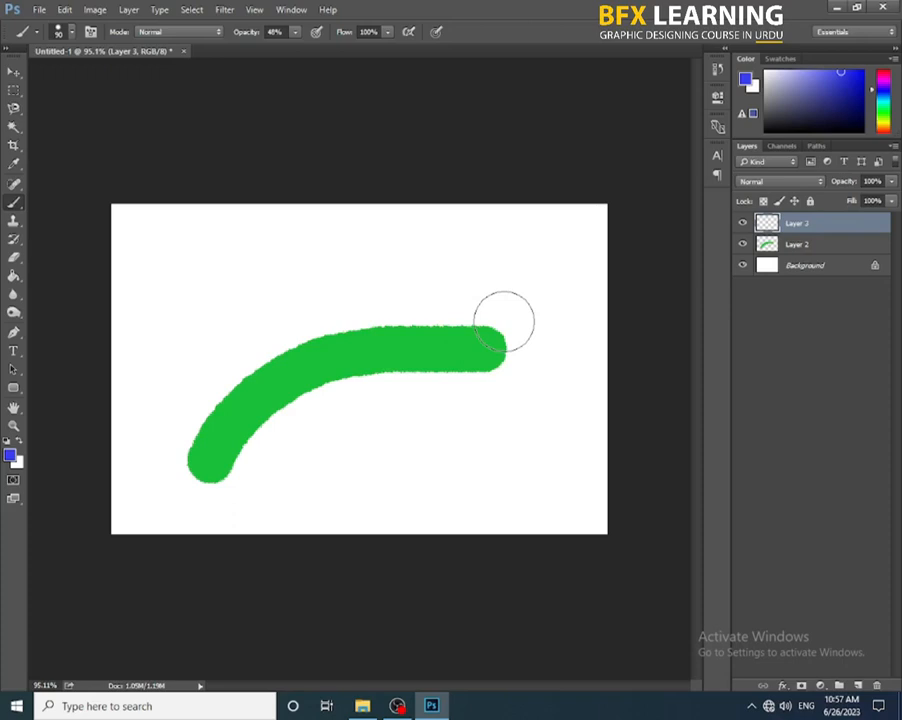
Step: Return the brush opacity to 100% and delete Layer 2 containing the green stroke
{"action": "left_click", "coordinate": [295, 32]}
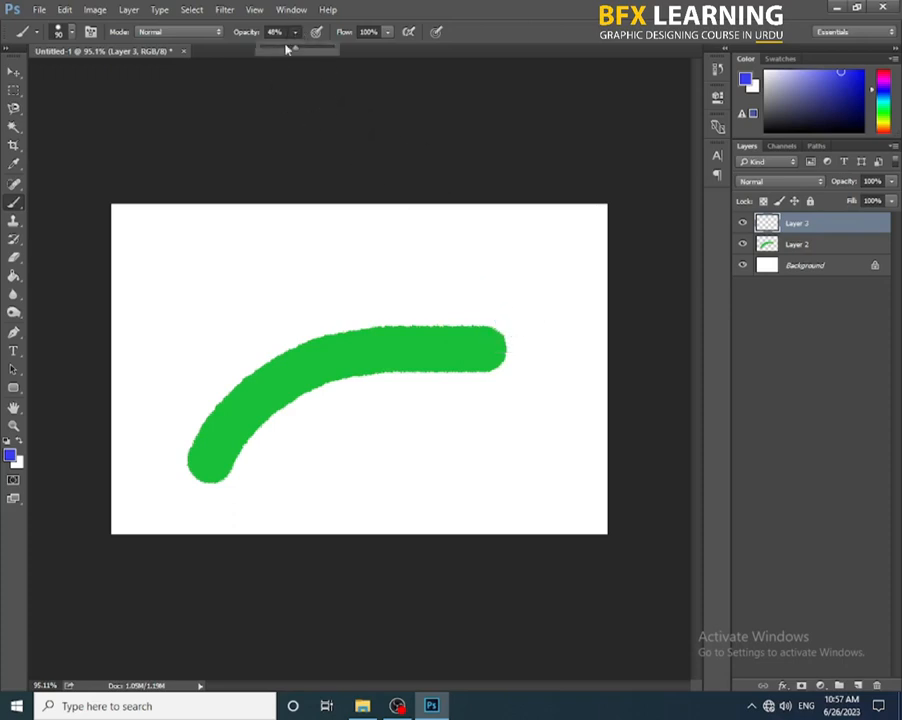
{"action": "left_click_drag", "start_coordinate": [299, 50], "coordinate": [404, 50]}
{"action": "left_click", "coordinate": [580, 6]}
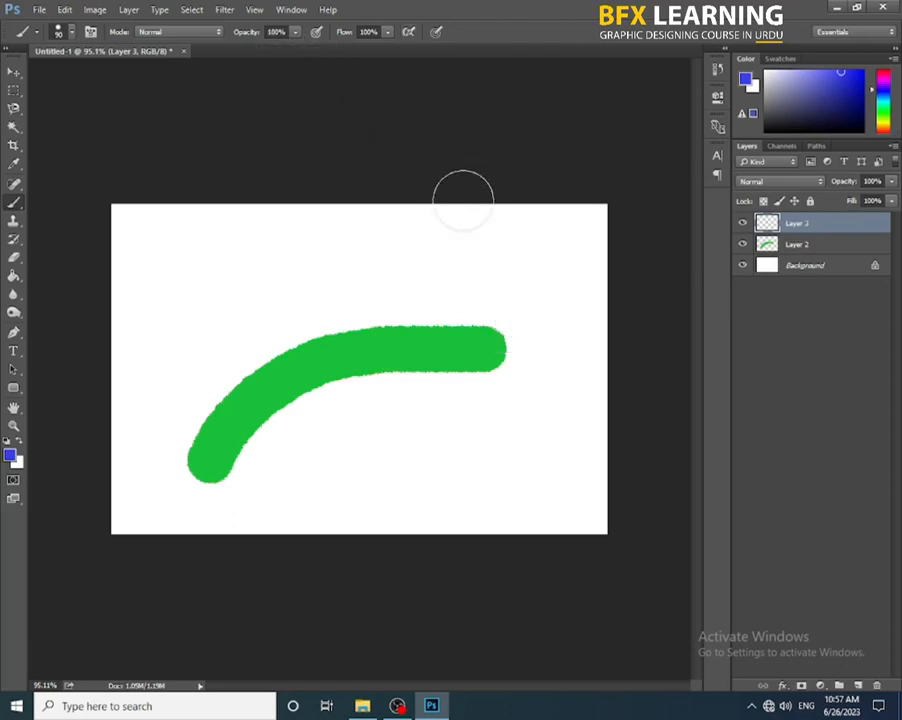
{"action": "left_click_drag", "start_coordinate": [796, 248], "coordinate": [877, 685]}
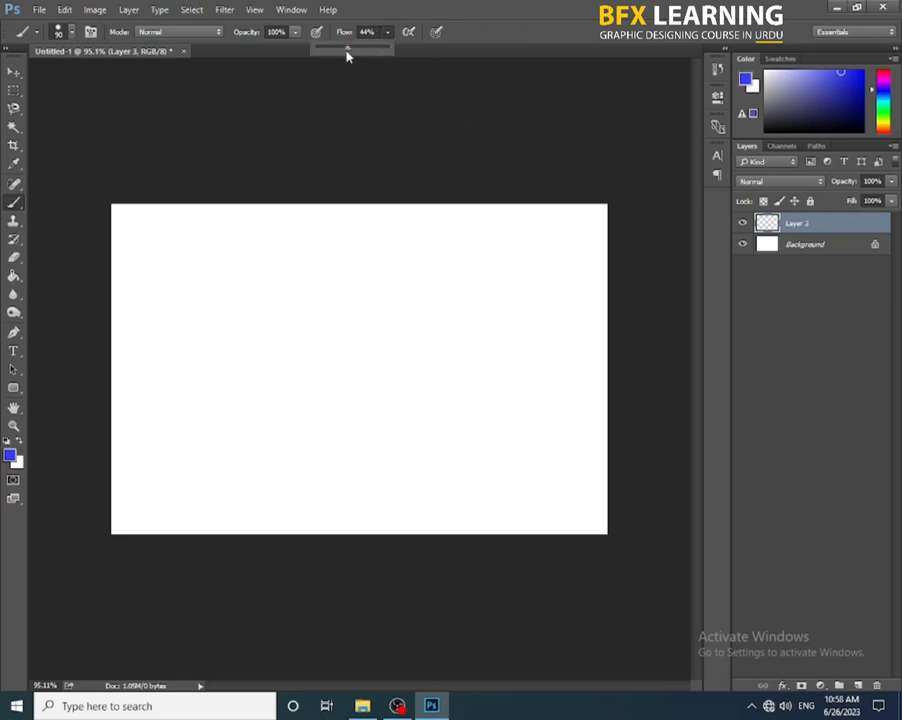
Step: Set the brush flow to 20% and enlarge the brush to size 175
{"action": "left_click", "coordinate": [557, 6]}
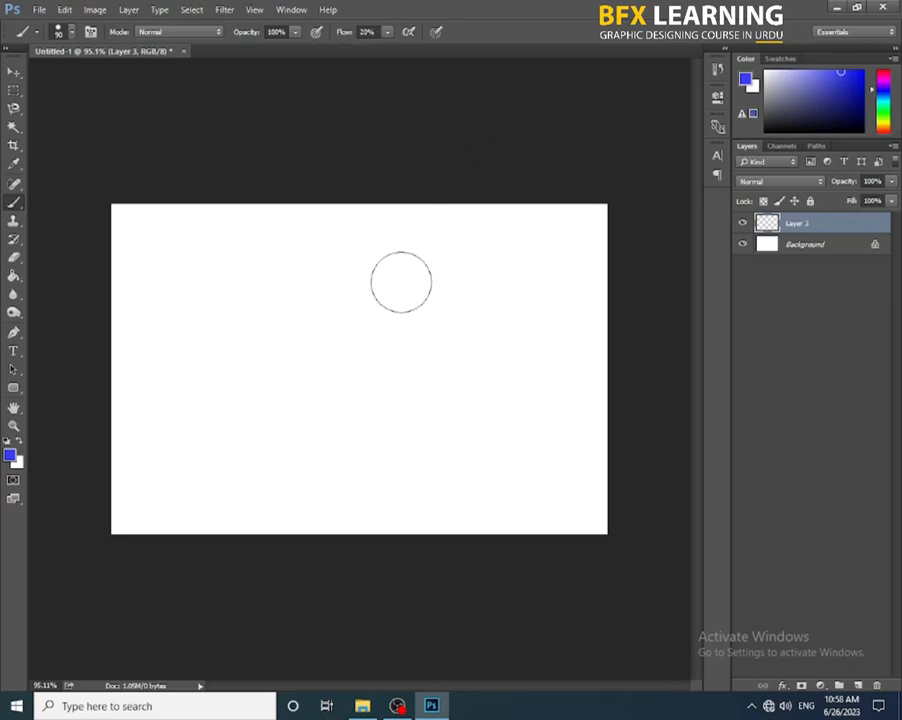
{"action": "key", "text": "bracketright"}
{"action": "key", "text": "bracketright"}
{"action": "key", "text": "bracketright"}
{"action": "key", "text": "bracketright"}
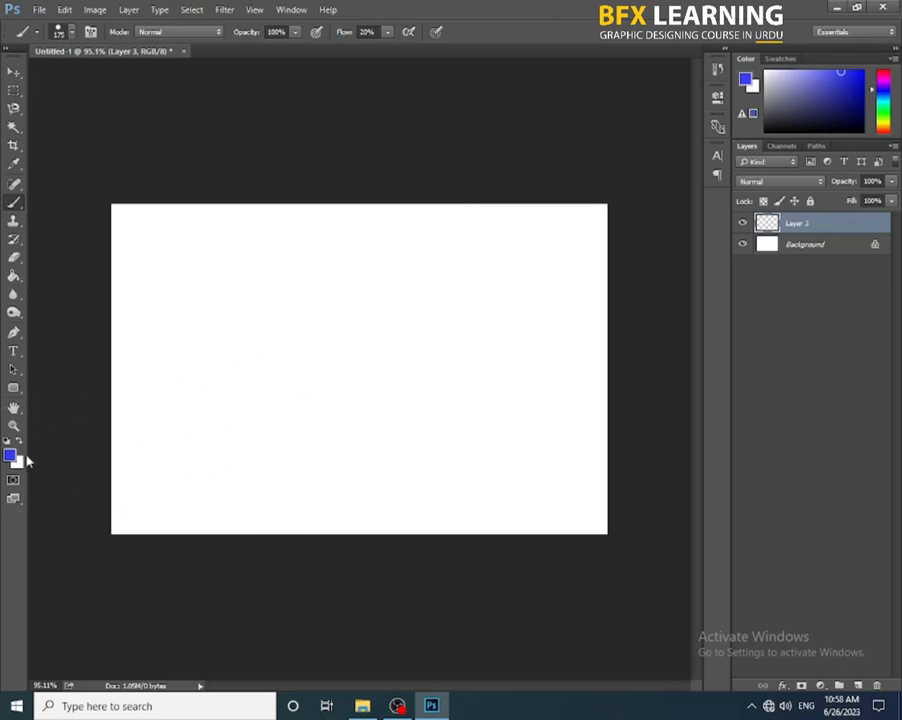
Step: Try a freehand and a straight low-flow blue stroke across the canvas's upper edge, undoing each of them
{"action": "mouse_move", "coordinate": [133, 254]}
{"action": "left_mouse_down"}
{"action": "mouse_move", "coordinate": [155, 226]}
{"action": "mouse_move", "coordinate": [242, 214]}
{"action": "mouse_move", "coordinate": [484, 214]}
{"action": "mouse_move", "coordinate": [594, 243]}
{"action": "mouse_move", "coordinate": [525, 225]}
{"action": "mouse_move", "coordinate": [312, 222]}
{"action": "mouse_move", "coordinate": [219, 222]}
{"action": "mouse_move", "coordinate": [129, 250]}
{"action": "left_mouse_up"}
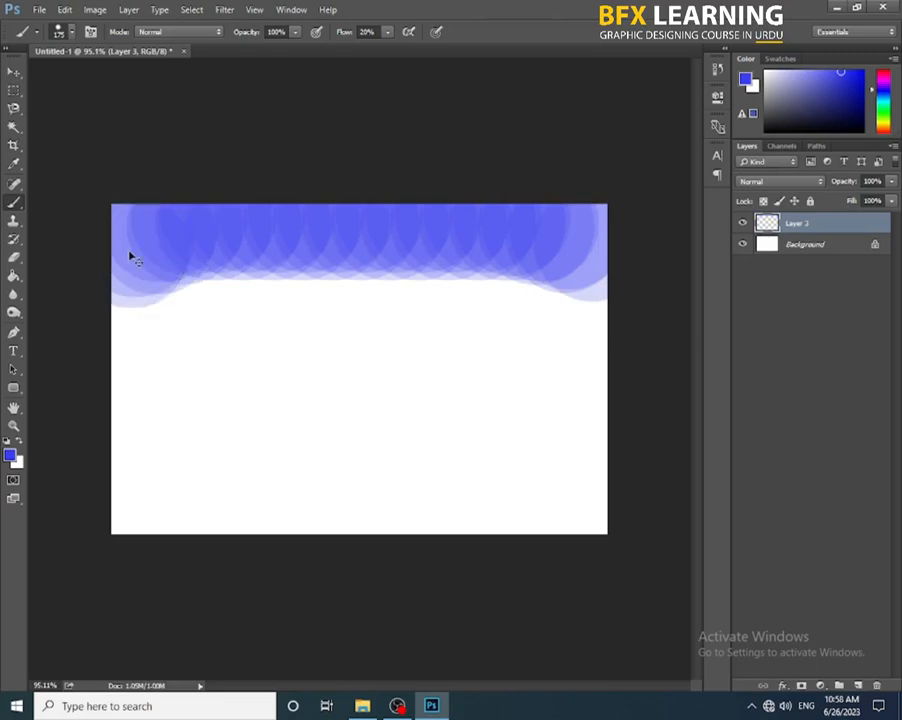
{"action": "key", "text": "ctrl+z"}
{"action": "left_click", "coordinate": [119, 240]}
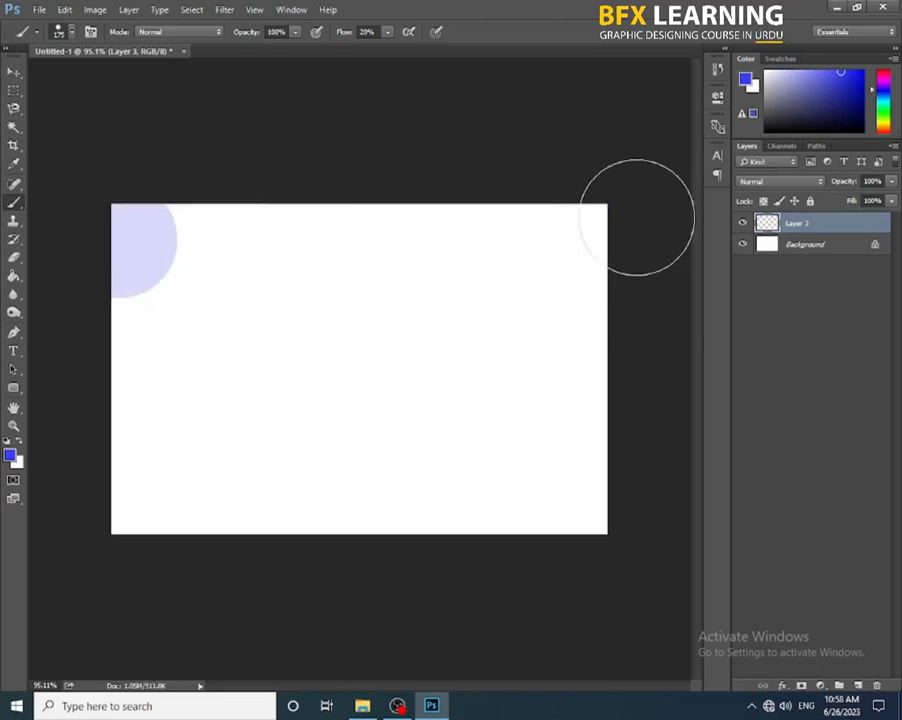
{"action": "left_click", "coordinate": [636, 217], "text": "shift"}
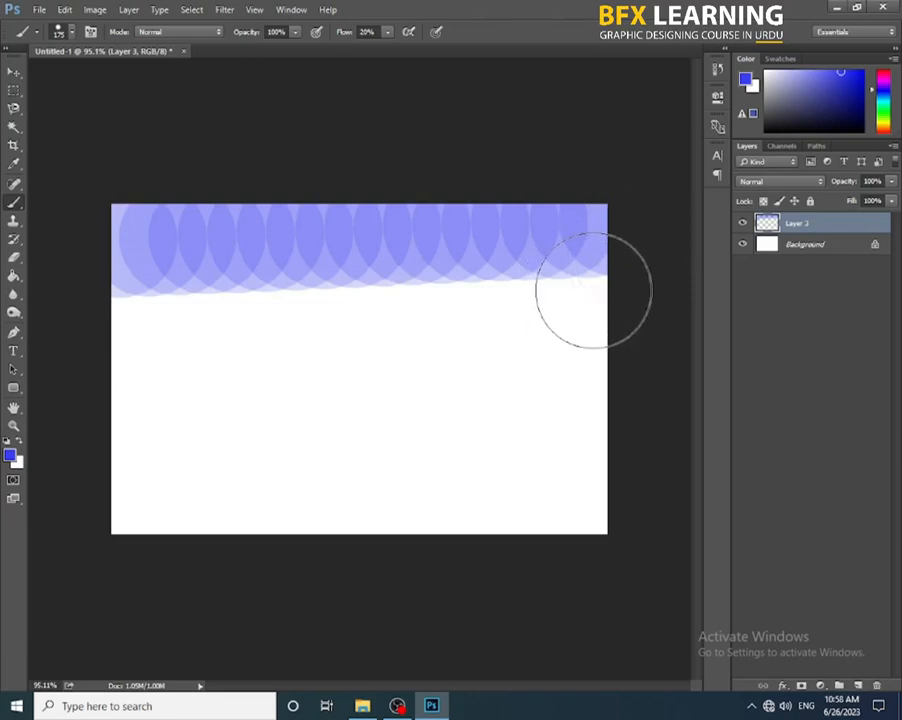
{"action": "key", "text": "ctrl+z"}
{"action": "key", "text": "ctrl+z"}
{"action": "key", "text": "ctrl+z"}
{"action": "key", "text": "ctrl+alt+z"}
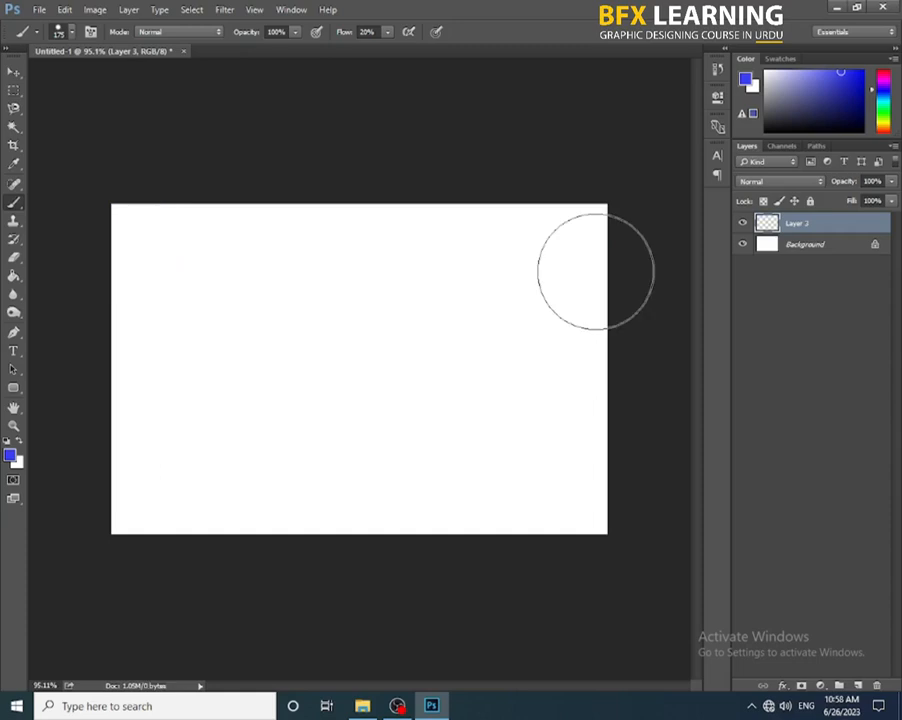
Step: With a soft round brush at size 200 and Layer 2 restored, paint a soft blue stroke along the green stroke's upper edge
{"action": "right_click", "coordinate": [511, 239]}
{"action": "double_click", "coordinate": [551, 345]}
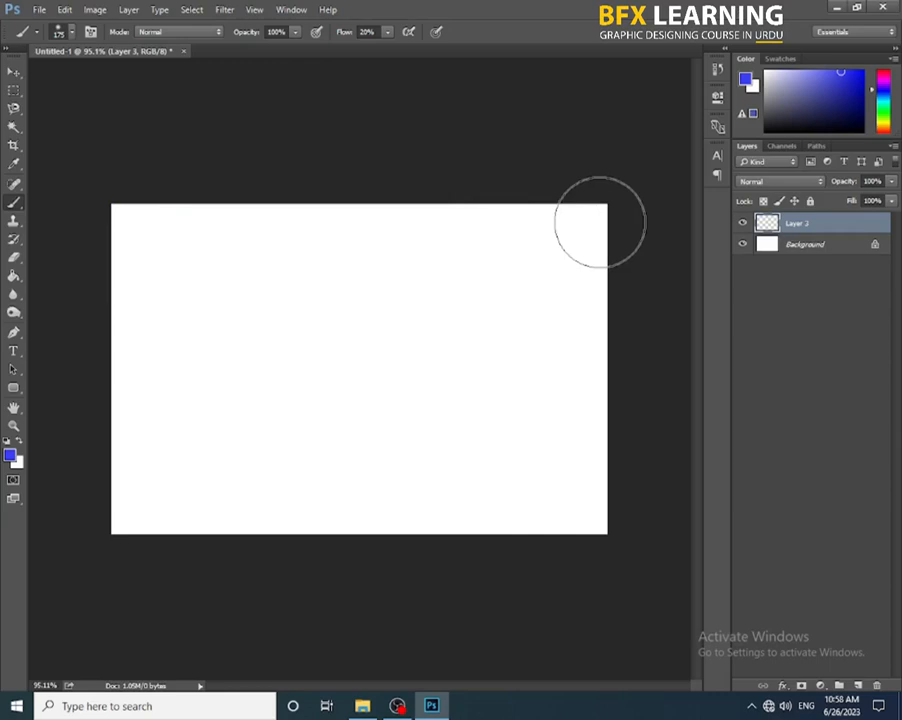
{"action": "mouse_move", "coordinate": [614, 181]}
{"action": "left_mouse_down"}
{"action": "mouse_move", "coordinate": [554, 168]}
{"action": "mouse_move", "coordinate": [285, 174]}
{"action": "mouse_move", "coordinate": [162, 187]}
{"action": "mouse_move", "coordinate": [55, 222]}
{"action": "mouse_move", "coordinate": [101, 204]}
{"action": "mouse_move", "coordinate": [302, 192]}
{"action": "mouse_move", "coordinate": [477, 197]}
{"action": "mouse_move", "coordinate": [619, 244]}
{"action": "mouse_move", "coordinate": [628, 250]}
{"action": "mouse_move", "coordinate": [632, 547]}
{"action": "mouse_move", "coordinate": [615, 554]}
{"action": "mouse_move", "coordinate": [378, 560]}
{"action": "mouse_move", "coordinate": [131, 548]}
{"action": "mouse_move", "coordinate": [92, 458]}
{"action": "mouse_move", "coordinate": [112, 242]}
{"action": "mouse_move", "coordinate": [145, 225]}
{"action": "left_mouse_up"}
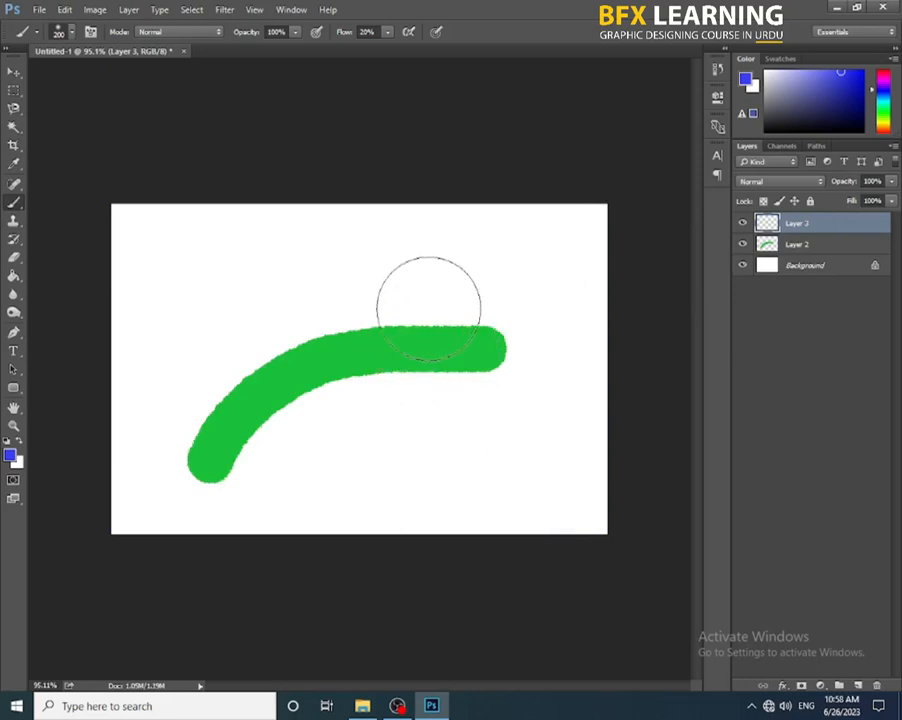
{"action": "mouse_move", "coordinate": [427, 243]}
{"action": "left_mouse_down"}
{"action": "mouse_move", "coordinate": [382, 290]}
{"action": "mouse_move", "coordinate": [265, 360]}
{"action": "mouse_move", "coordinate": [225, 396]}
{"action": "mouse_move", "coordinate": [182, 459]}
{"action": "mouse_move", "coordinate": [214, 392]}
{"action": "mouse_move", "coordinate": [311, 339]}
{"action": "mouse_move", "coordinate": [408, 307]}
{"action": "mouse_move", "coordinate": [474, 309]}
{"action": "mouse_move", "coordinate": [290, 336]}
{"action": "mouse_move", "coordinate": [193, 406]}
{"action": "left_mouse_up"}
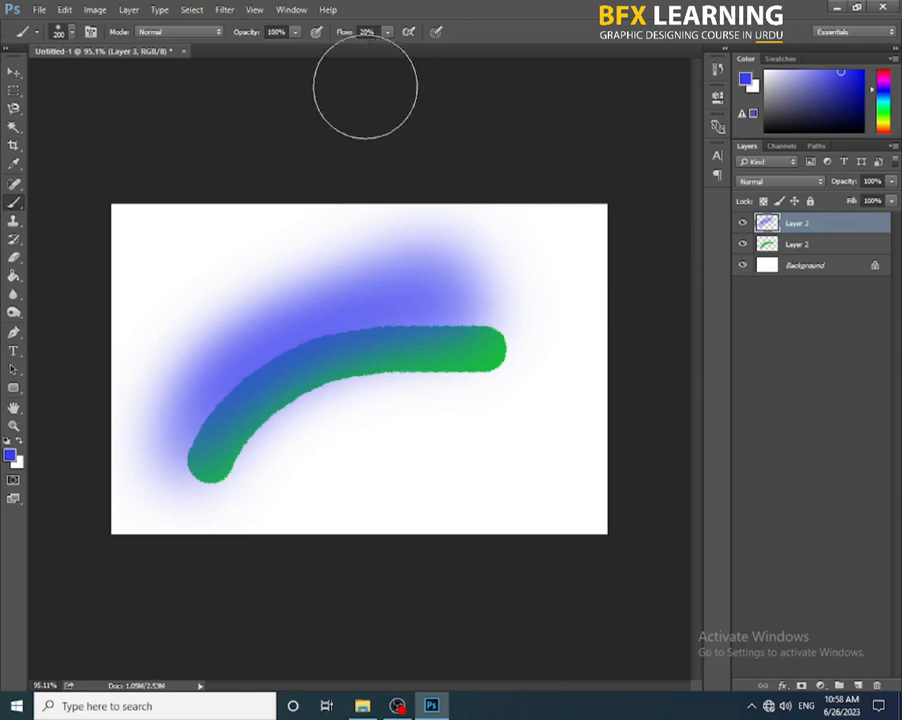
Step: Set the brush opacity to 17% and flow to 100%, then try a soft stroke beside the green one and undo it
{"action": "left_click", "coordinate": [295, 32]}
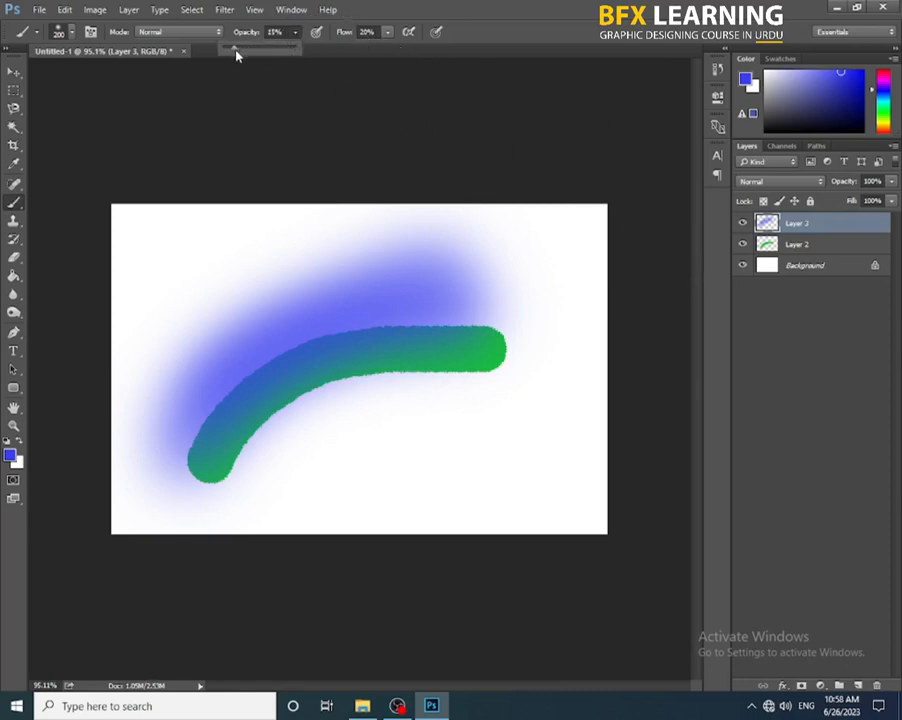
{"action": "left_click", "coordinate": [388, 32]}
{"action": "left_click_drag", "start_coordinate": [405, 55], "coordinate": [450, 50]}
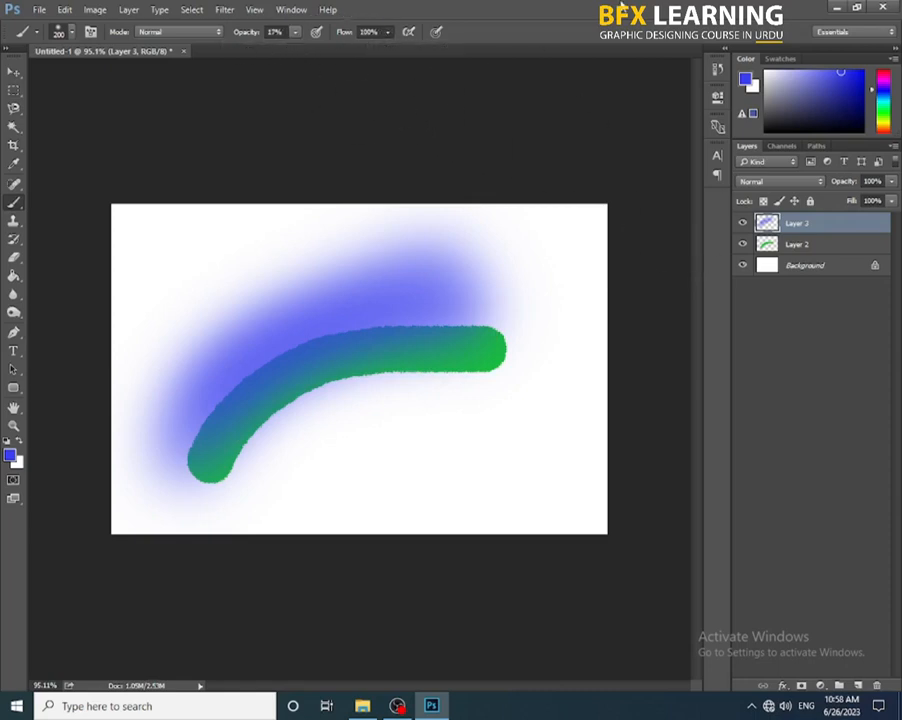
{"action": "mouse_move", "coordinate": [540, 229]}
{"action": "left_mouse_down"}
{"action": "mouse_move", "coordinate": [515, 417]}
{"action": "mouse_move", "coordinate": [497, 447]}
{"action": "left_mouse_up"}
{"action": "key", "text": "ctrl+z"}
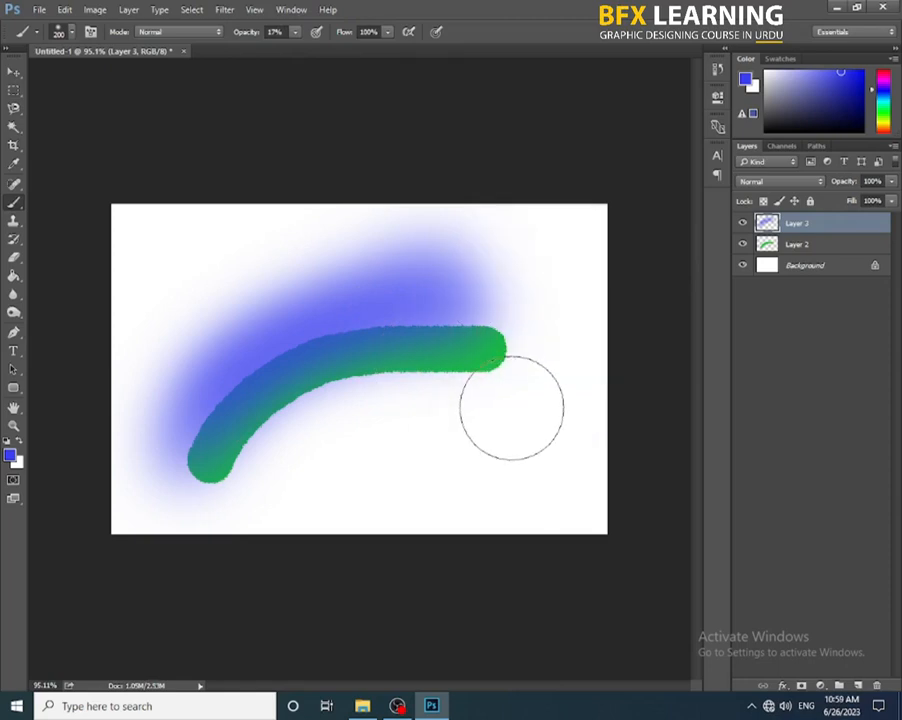
Step: Switch to a hard round brush and paint a faint blue stroke curving below the green one
{"action": "right_click", "coordinate": [507, 376]}
{"action": "double_click", "coordinate": [595, 418]}
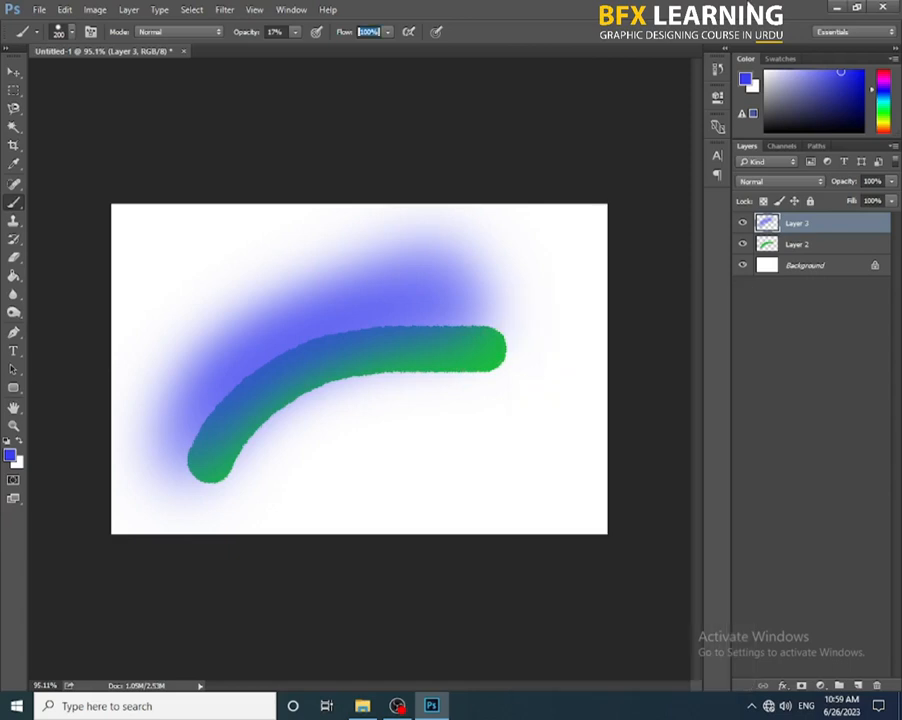
{"action": "mouse_move", "coordinate": [556, 308]}
{"action": "left_mouse_down"}
{"action": "mouse_move", "coordinate": [512, 381]}
{"action": "mouse_move", "coordinate": [460, 416]}
{"action": "mouse_move", "coordinate": [338, 460]}
{"action": "left_mouse_up"}
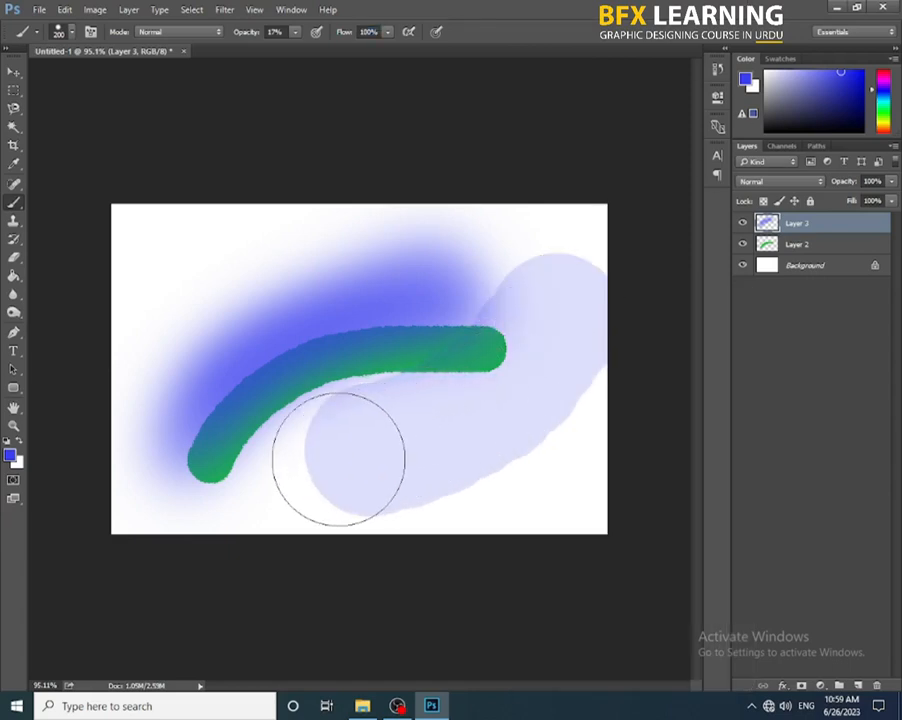
Step: Step back through the history until only the blank Background layer remains
{"action": "key", "text": "ctrl+z"}
{"action": "key", "text": "ctrl+z"}
{"action": "key", "text": "ctrl+alt+z"}
{"action": "key", "text": "ctrl+alt+z"}
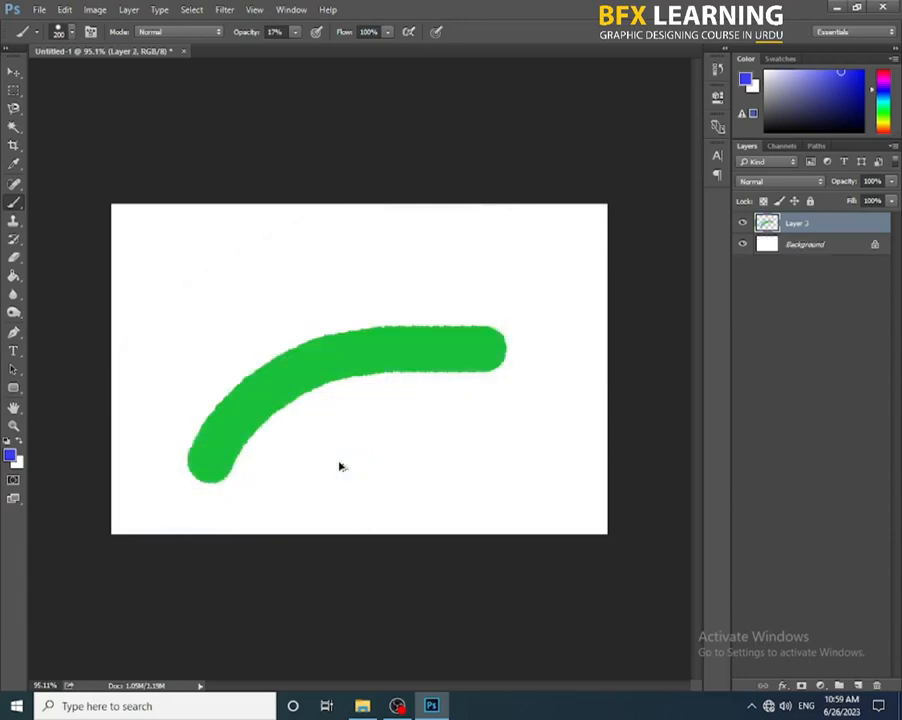
{"action": "key", "text": "ctrl+shift+z"}
{"action": "key", "text": "ctrl+shift+z"}
{"action": "key", "text": "ctrl+alt+z"}
{"action": "key", "text": "ctrl+alt+z"}
{"action": "key", "text": "ctrl+alt+z"}
{"action": "key", "text": "ctrl+alt+z"}
{"action": "key", "text": "ctrl+alt+z"}
{"action": "key", "text": "ctrl+alt+z"}
{"action": "key", "text": "ctrl+alt+z"}
{"action": "key", "text": "ctrl+alt+z"}
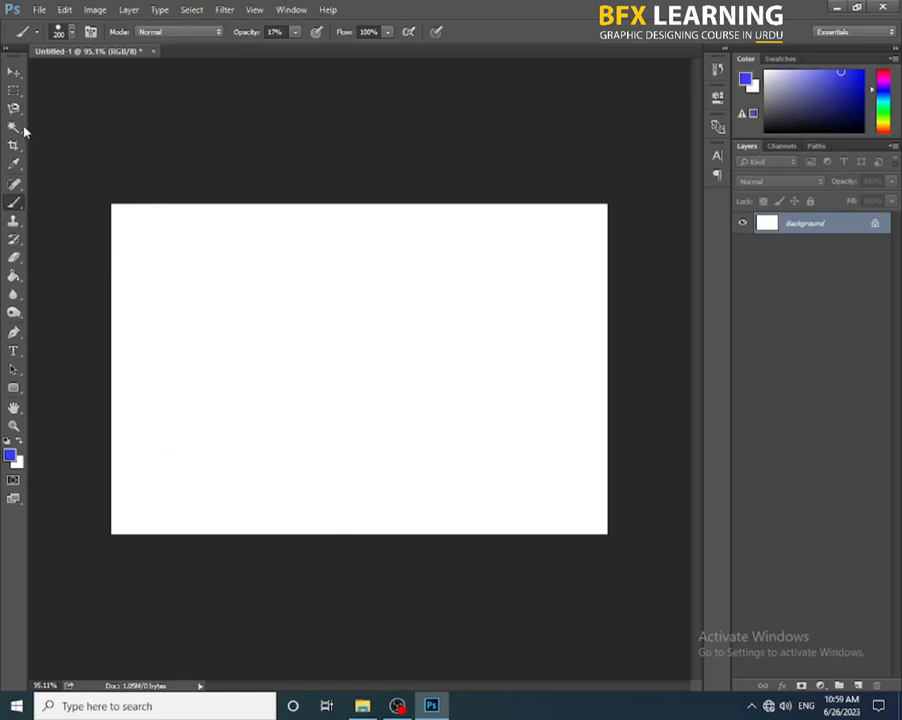
Step: Try a circular selection with the Elliptical Marquee tool centred on the canvas, then deselect it
{"action": "left_click", "coordinate": [13, 92]}
{"action": "left_click", "coordinate": [62, 101]}
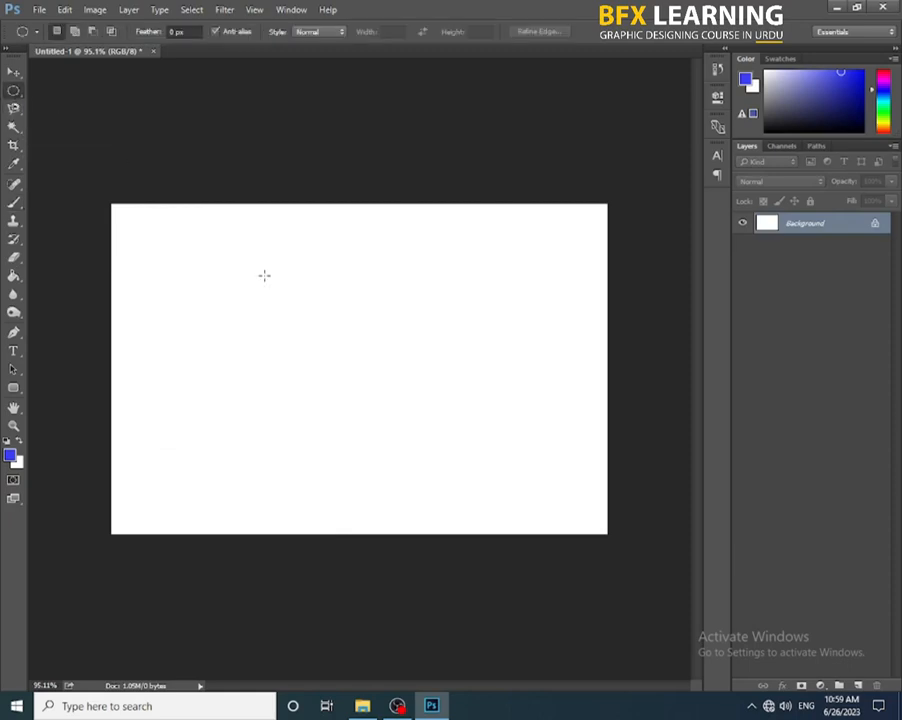
{"action": "left_click_drag", "start_coordinate": [300, 273], "coordinate": [516, 548]}
{"action": "left_click_drag", "start_coordinate": [461, 398], "coordinate": [410, 385]}
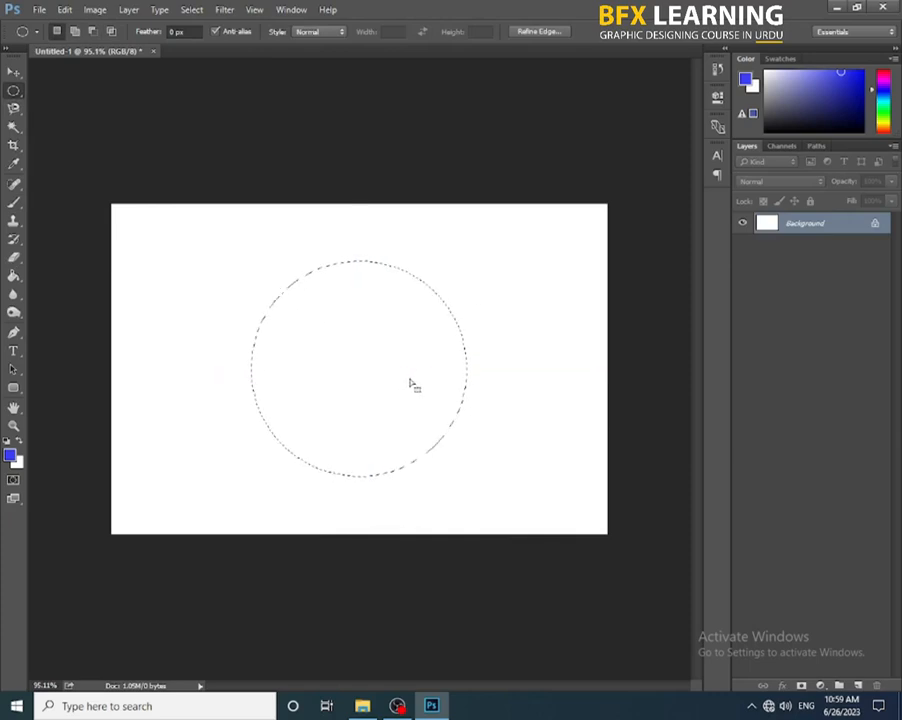
{"action": "key", "text": "ctrl+d"}
Step: Reset the colours to default black and white, and draw a larger circular selection centred on the canvas
{"action": "key", "text": "d"}
{"action": "left_click_drag", "start_coordinate": [256, 245], "coordinate": [514, 506]}
{"action": "left_click_drag", "start_coordinate": [438, 386], "coordinate": [399, 363]}
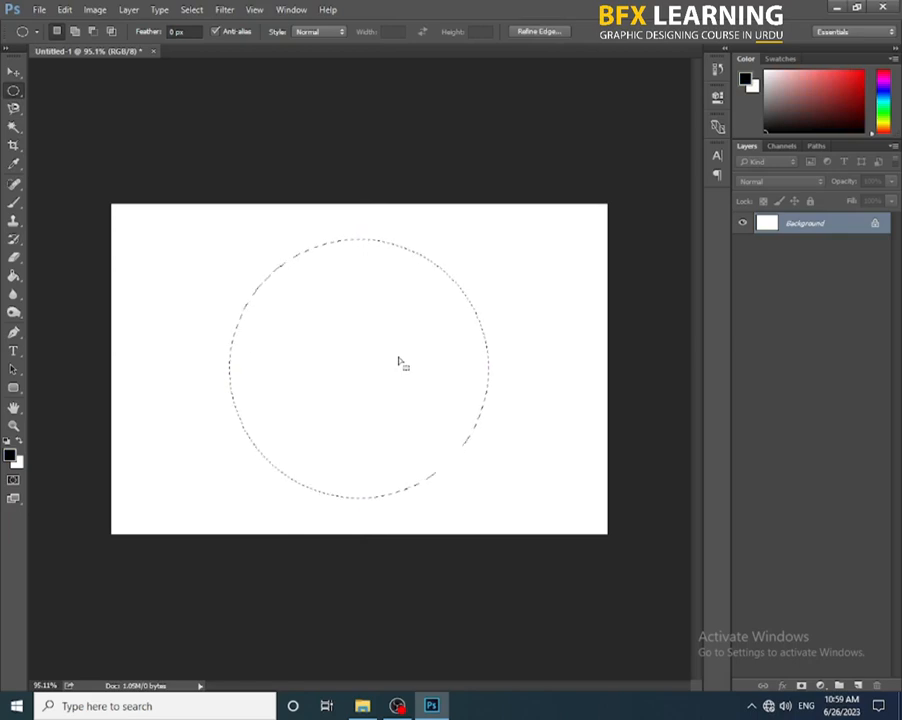
Step: Switch to the Brush tool and set its opacity to 100% and its flow to 10%
{"action": "key", "text": "b"}
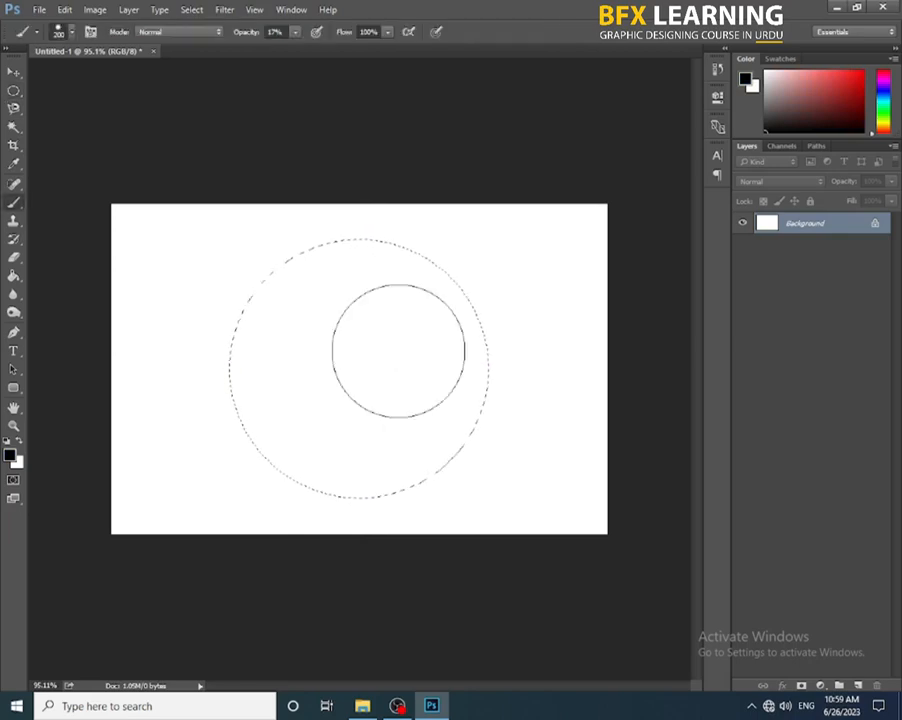
{"action": "left_click", "coordinate": [294, 32]}
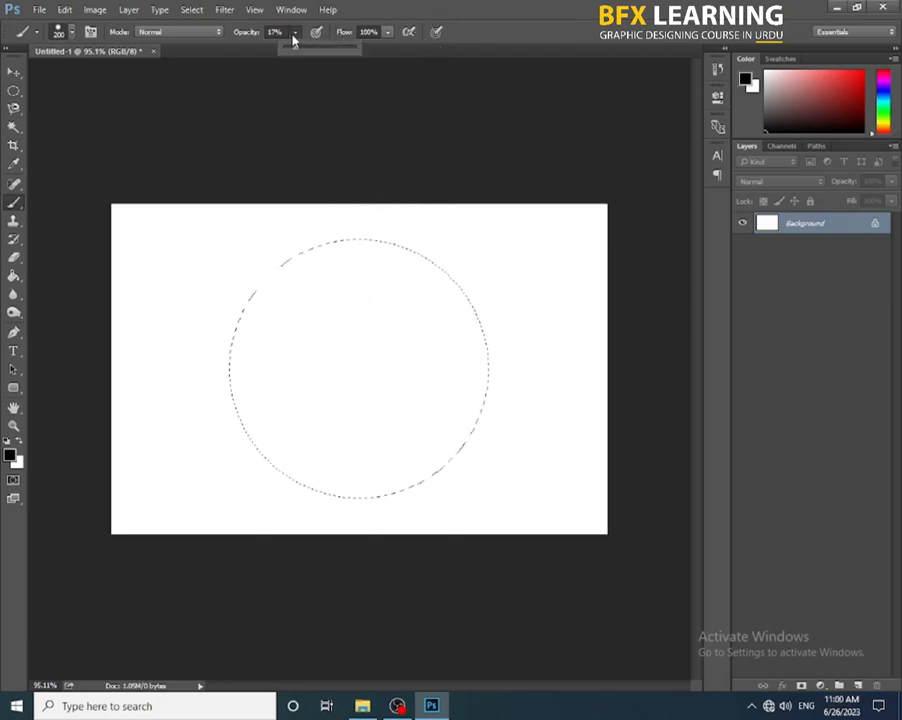
{"action": "left_click", "coordinate": [388, 32]}
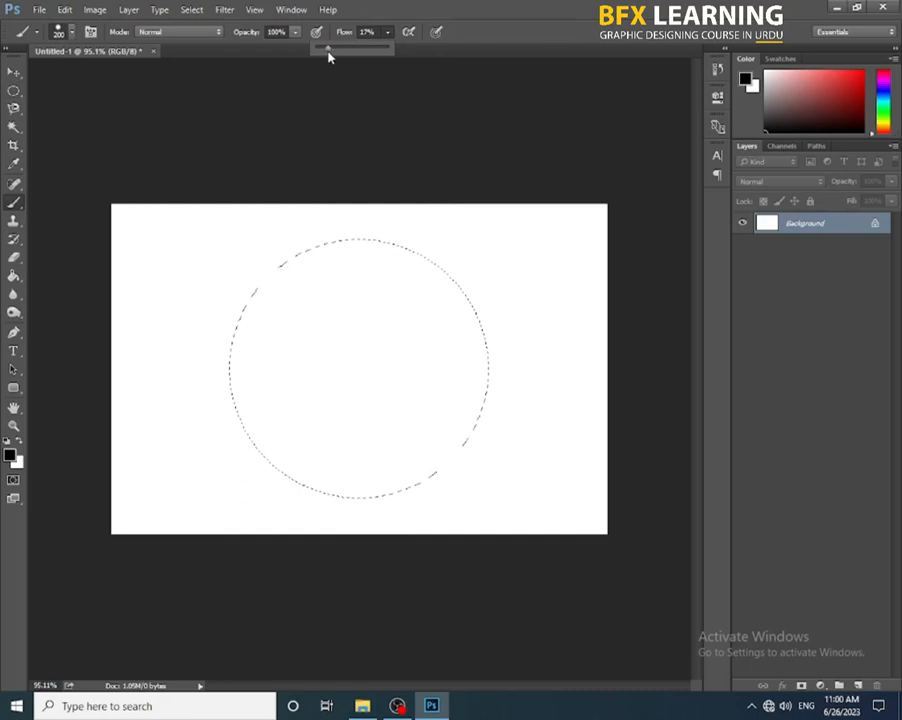
{"action": "left_click_drag", "start_coordinate": [325, 58], "coordinate": [322, 57]}
{"action": "left_click", "coordinate": [511, 6]}
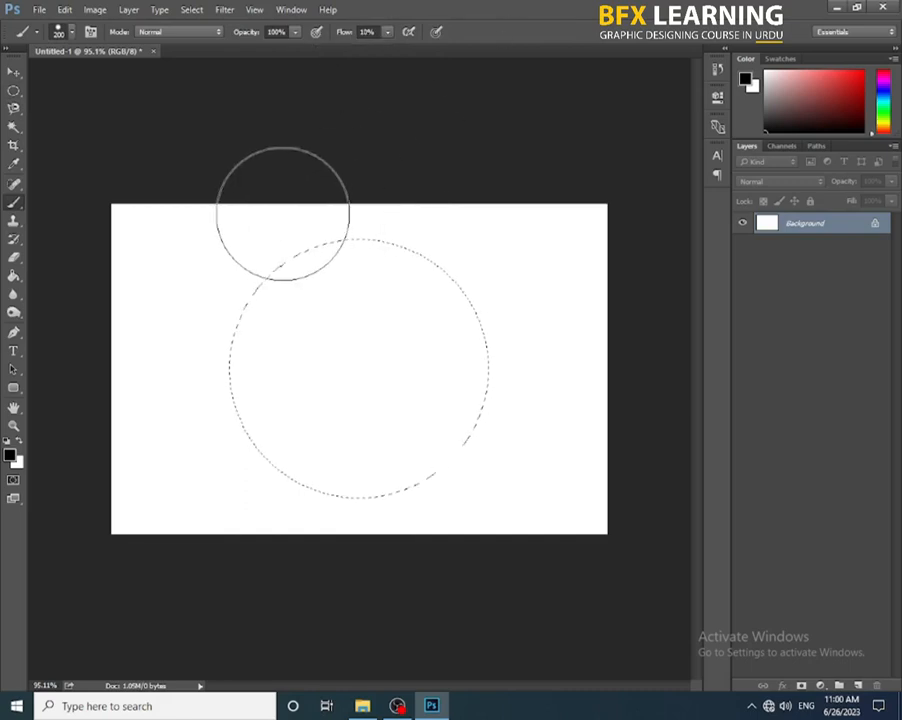
Step: Lower the brush hardness and paint black shading around the inside edge of the circular selection, leaving a bright highlight in the upper middle
{"action": "mouse_move", "coordinate": [272, 212]}
{"action": "left_mouse_down"}
{"action": "mouse_move", "coordinate": [230, 244]}
{"action": "mouse_move", "coordinate": [191, 323]}
{"action": "left_mouse_up"}
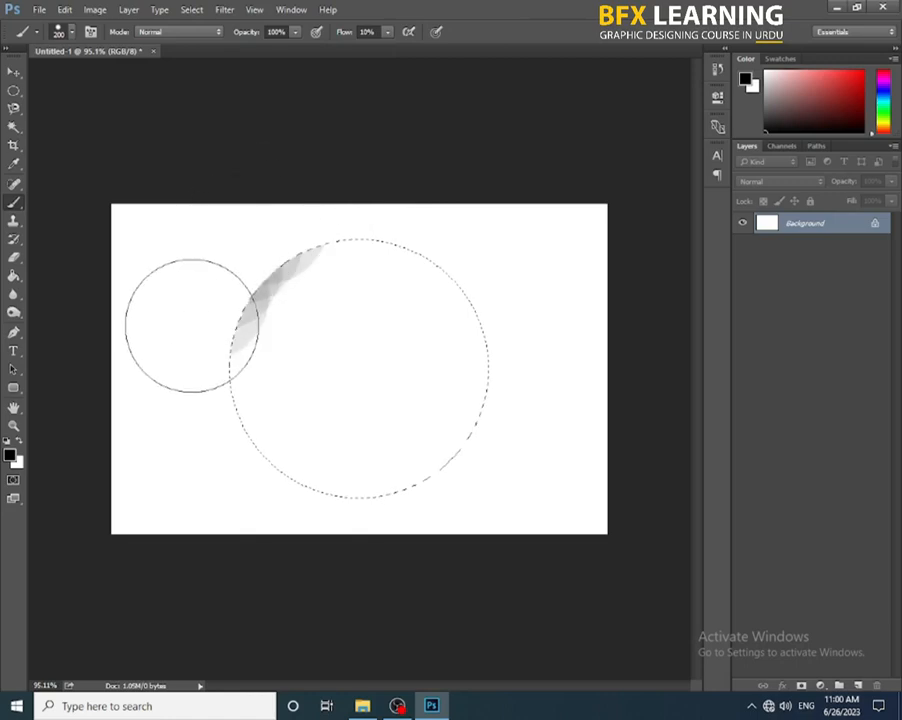
{"action": "key", "text": "ctrl+z"}
{"action": "right_click", "coordinate": [208, 270]}
{"action": "left_click_drag", "start_coordinate": [357, 345], "coordinate": [255, 344]}
{"action": "key", "text": "Return"}
{"action": "mouse_move", "coordinate": [288, 228]}
{"action": "left_mouse_down"}
{"action": "mouse_move", "coordinate": [246, 261]}
{"action": "mouse_move", "coordinate": [209, 342]}
{"action": "mouse_move", "coordinate": [207, 392]}
{"action": "mouse_move", "coordinate": [227, 455]}
{"action": "mouse_move", "coordinate": [309, 507]}
{"action": "mouse_move", "coordinate": [386, 525]}
{"action": "mouse_move", "coordinate": [467, 502]}
{"action": "mouse_move", "coordinate": [505, 461]}
{"action": "mouse_move", "coordinate": [524, 358]}
{"action": "mouse_move", "coordinate": [515, 294]}
{"action": "mouse_move", "coordinate": [501, 256]}
{"action": "mouse_move", "coordinate": [465, 224]}
{"action": "mouse_move", "coordinate": [348, 200]}
{"action": "mouse_move", "coordinate": [302, 205]}
{"action": "mouse_move", "coordinate": [234, 241]}
{"action": "mouse_move", "coordinate": [321, 209]}
{"action": "mouse_move", "coordinate": [383, 210]}
{"action": "mouse_move", "coordinate": [456, 240]}
{"action": "mouse_move", "coordinate": [503, 288]}
{"action": "mouse_move", "coordinate": [518, 364]}
{"action": "mouse_move", "coordinate": [489, 421]}
{"action": "mouse_move", "coordinate": [425, 492]}
{"action": "mouse_move", "coordinate": [370, 515]}
{"action": "mouse_move", "coordinate": [319, 518]}
{"action": "mouse_move", "coordinate": [280, 497]}
{"action": "mouse_move", "coordinate": [245, 459]}
{"action": "mouse_move", "coordinate": [236, 377]}
{"action": "mouse_move", "coordinate": [272, 262]}
{"action": "mouse_move", "coordinate": [247, 309]}
{"action": "mouse_move", "coordinate": [236, 370]}
{"action": "mouse_move", "coordinate": [255, 440]}
{"action": "mouse_move", "coordinate": [298, 469]}
{"action": "mouse_move", "coordinate": [405, 481]}
{"action": "mouse_move", "coordinate": [456, 438]}
{"action": "mouse_move", "coordinate": [482, 374]}
{"action": "mouse_move", "coordinate": [486, 333]}
{"action": "mouse_move", "coordinate": [452, 262]}
{"action": "mouse_move", "coordinate": [352, 222]}
{"action": "mouse_move", "coordinate": [278, 237]}
{"action": "mouse_move", "coordinate": [346, 221]}
{"action": "mouse_move", "coordinate": [450, 266]}
{"action": "mouse_move", "coordinate": [502, 331]}
{"action": "mouse_move", "coordinate": [507, 386]}
{"action": "mouse_move", "coordinate": [475, 446]}
{"action": "mouse_move", "coordinate": [433, 484]}
{"action": "mouse_move", "coordinate": [349, 487]}
{"action": "mouse_move", "coordinate": [287, 449]}
{"action": "mouse_move", "coordinate": [263, 402]}
{"action": "mouse_move", "coordinate": [250, 316]}
{"action": "mouse_move", "coordinate": [273, 369]}
{"action": "mouse_move", "coordinate": [329, 430]}
{"action": "mouse_move", "coordinate": [456, 414]}
{"action": "mouse_move", "coordinate": [468, 389]}
{"action": "mouse_move", "coordinate": [411, 413]}
{"action": "mouse_move", "coordinate": [323, 398]}
{"action": "mouse_move", "coordinate": [264, 330]}
{"action": "mouse_move", "coordinate": [248, 328]}
{"action": "mouse_move", "coordinate": [408, 434]}
{"action": "mouse_move", "coordinate": [460, 421]}
{"action": "mouse_move", "coordinate": [284, 441]}
{"action": "mouse_move", "coordinate": [252, 364]}
{"action": "left_mouse_up"}
{"action": "mouse_move", "coordinate": [273, 426]}
{"action": "left_mouse_down"}
{"action": "mouse_move", "coordinate": [312, 468]}
{"action": "mouse_move", "coordinate": [429, 469]}
{"action": "mouse_move", "coordinate": [503, 401]}
{"action": "mouse_move", "coordinate": [512, 371]}
{"action": "mouse_move", "coordinate": [478, 300]}
{"action": "mouse_move", "coordinate": [399, 239]}
{"action": "mouse_move", "coordinate": [491, 388]}
{"action": "mouse_move", "coordinate": [484, 277]}
{"action": "mouse_move", "coordinate": [353, 202]}
{"action": "mouse_move", "coordinate": [281, 203]}
{"action": "mouse_move", "coordinate": [208, 273]}
{"action": "mouse_move", "coordinate": [193, 313]}
{"action": "mouse_move", "coordinate": [290, 238]}
{"action": "mouse_move", "coordinate": [350, 214]}
{"action": "mouse_move", "coordinate": [359, 215]}
{"action": "mouse_move", "coordinate": [295, 246]}
{"action": "mouse_move", "coordinate": [224, 299]}
{"action": "mouse_move", "coordinate": [311, 238]}
{"action": "mouse_move", "coordinate": [385, 228]}
{"action": "mouse_move", "coordinate": [461, 244]}
{"action": "mouse_move", "coordinate": [512, 290]}
{"action": "mouse_move", "coordinate": [537, 350]}
{"action": "mouse_move", "coordinate": [497, 473]}
{"action": "mouse_move", "coordinate": [532, 398]}
{"action": "mouse_move", "coordinate": [550, 302]}
{"action": "mouse_move", "coordinate": [485, 261]}
{"action": "mouse_move", "coordinate": [294, 234]}
{"action": "mouse_move", "coordinate": [233, 296]}
{"action": "mouse_move", "coordinate": [205, 399]}
{"action": "mouse_move", "coordinate": [293, 538]}
{"action": "mouse_move", "coordinate": [427, 556]}
{"action": "mouse_move", "coordinate": [485, 470]}
{"action": "left_mouse_up"}
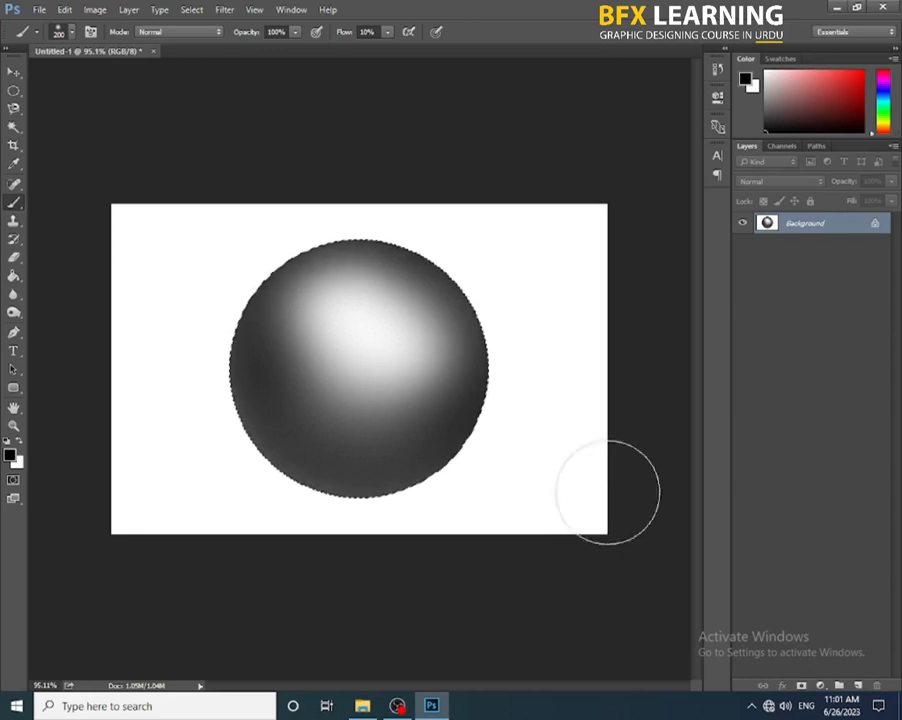
Step: Activate the Clone Stamp tool, review its brush size, hardness and presets, and display the available stamp tools
{"action": "left_click_drag", "start_coordinate": [13, 225], "coordinate": [70, 224]}
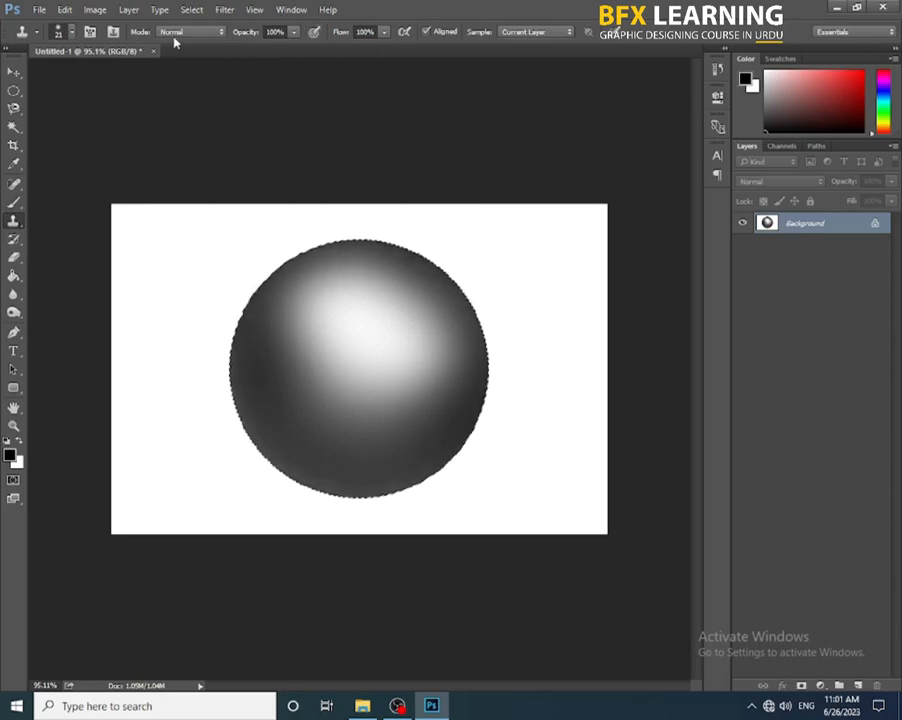
{"action": "left_click", "coordinate": [72, 36]}
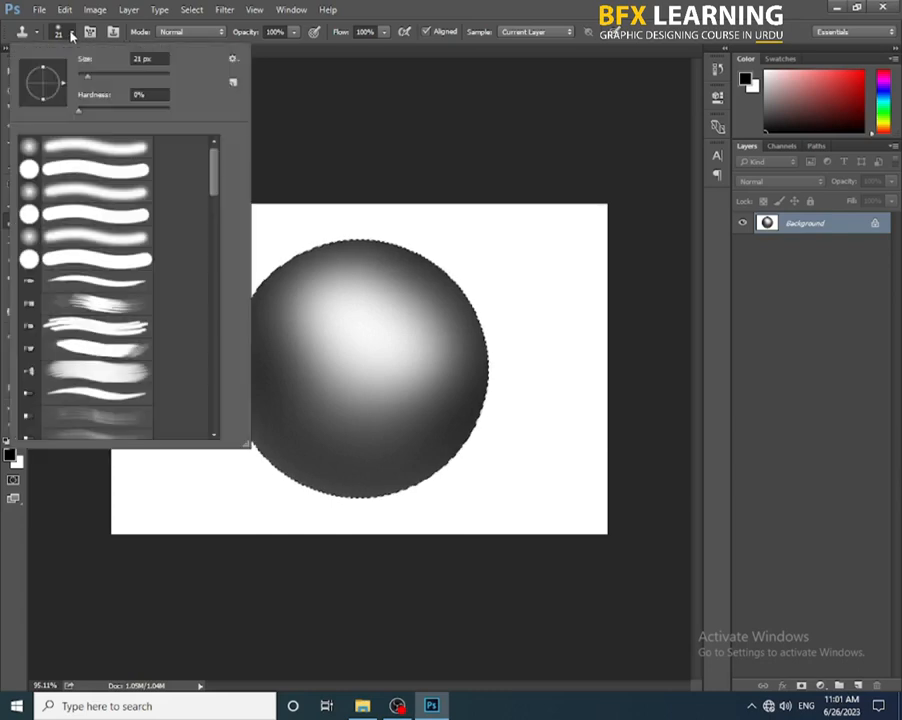
{"action": "left_click", "coordinate": [563, 6]}
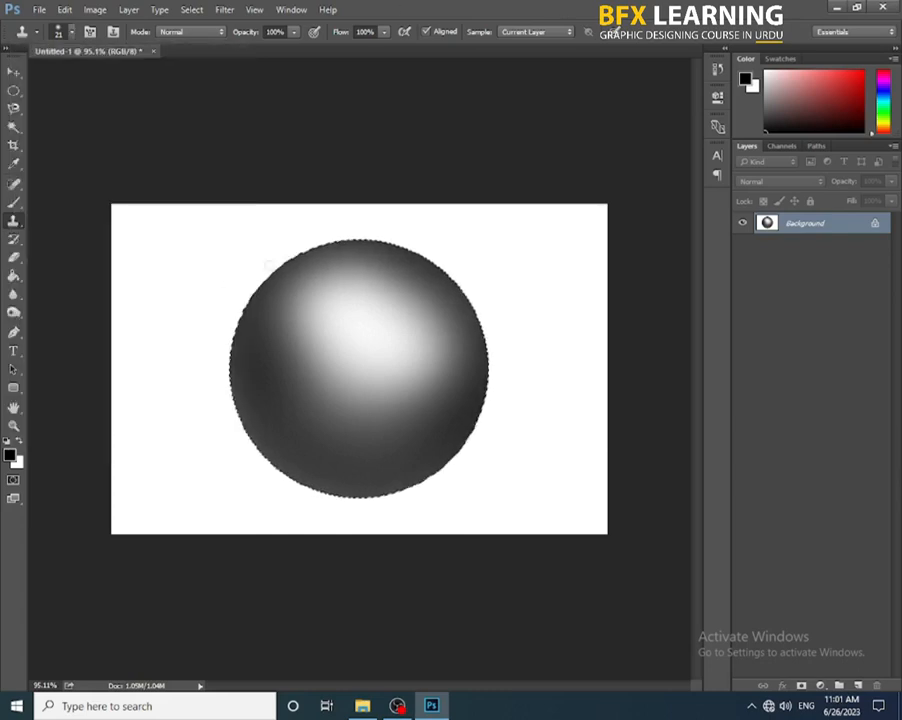
{"action": "right_click", "coordinate": [174, 248]}
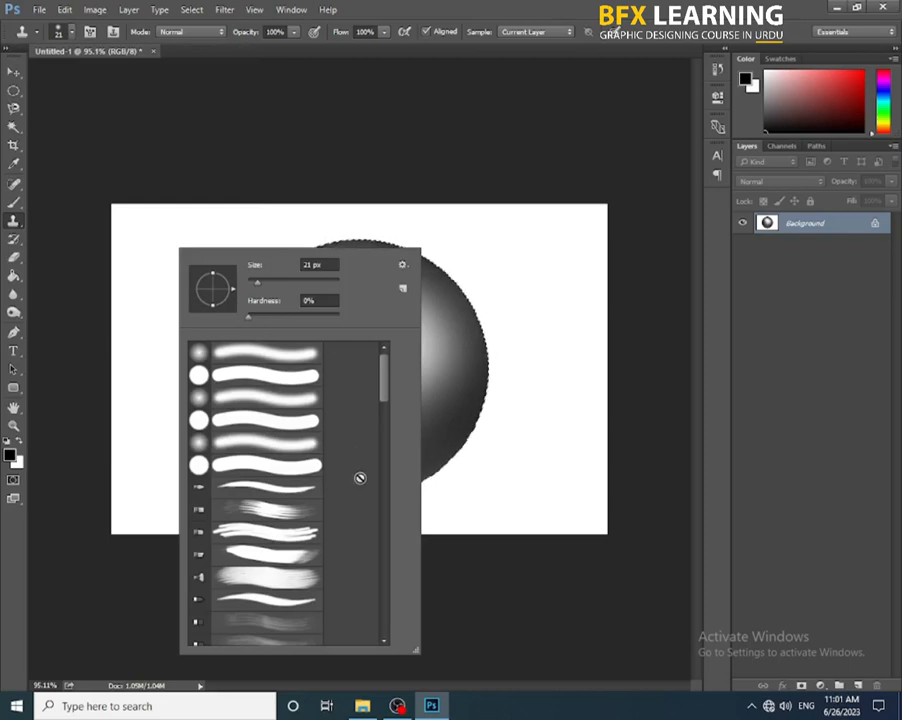
{"action": "left_click", "coordinate": [440, 3]}
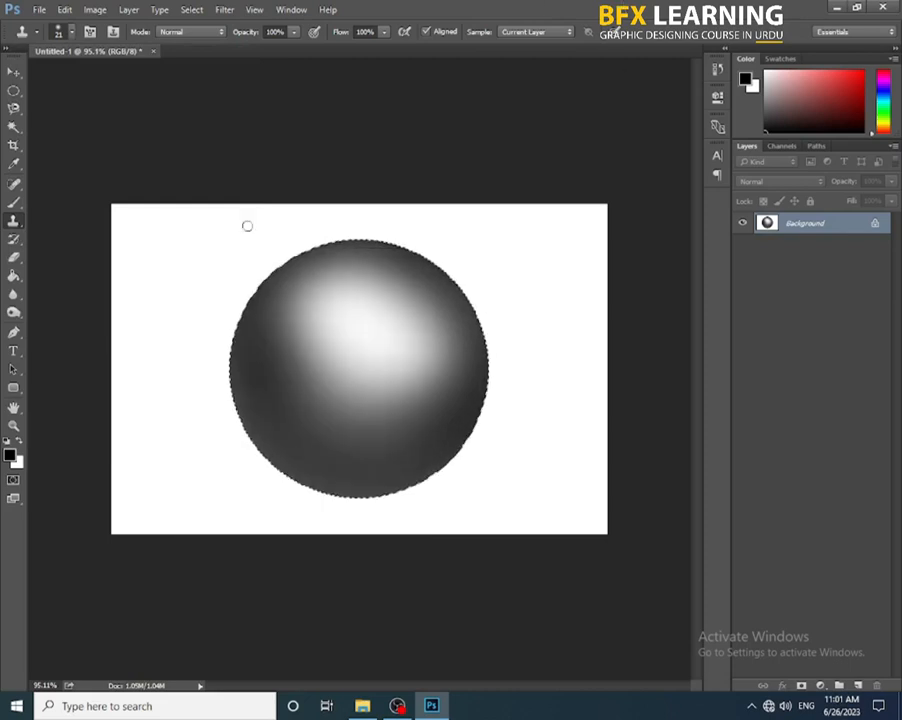
{"action": "right_click", "coordinate": [16, 225]}
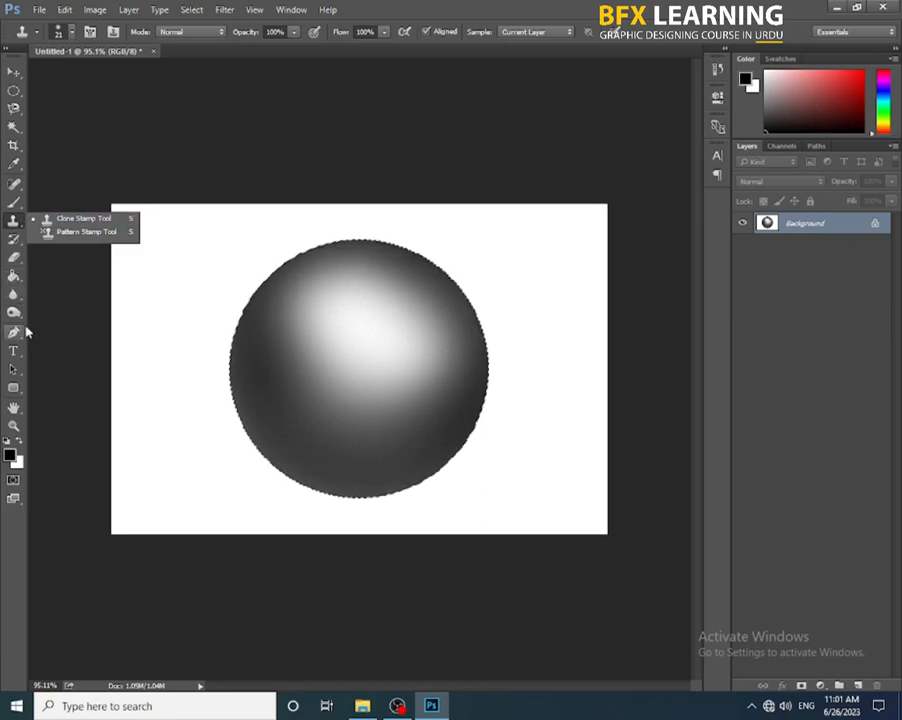
Step: Switch to the Eraser tool and review its brush size, hardness and preset list
{"action": "left_click", "coordinate": [13, 258]}
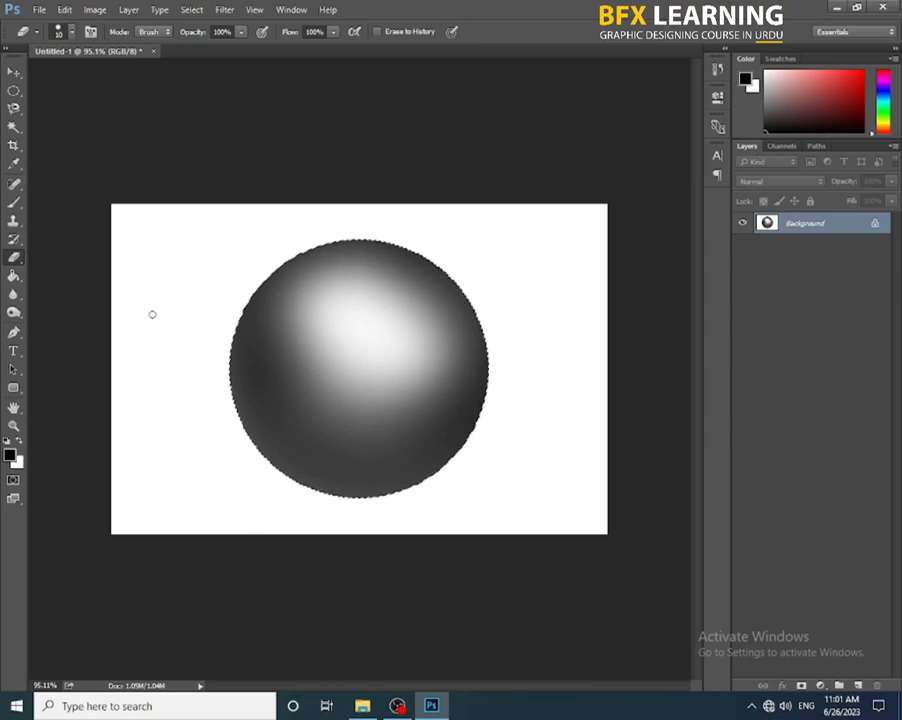
{"action": "right_click", "coordinate": [182, 291]}
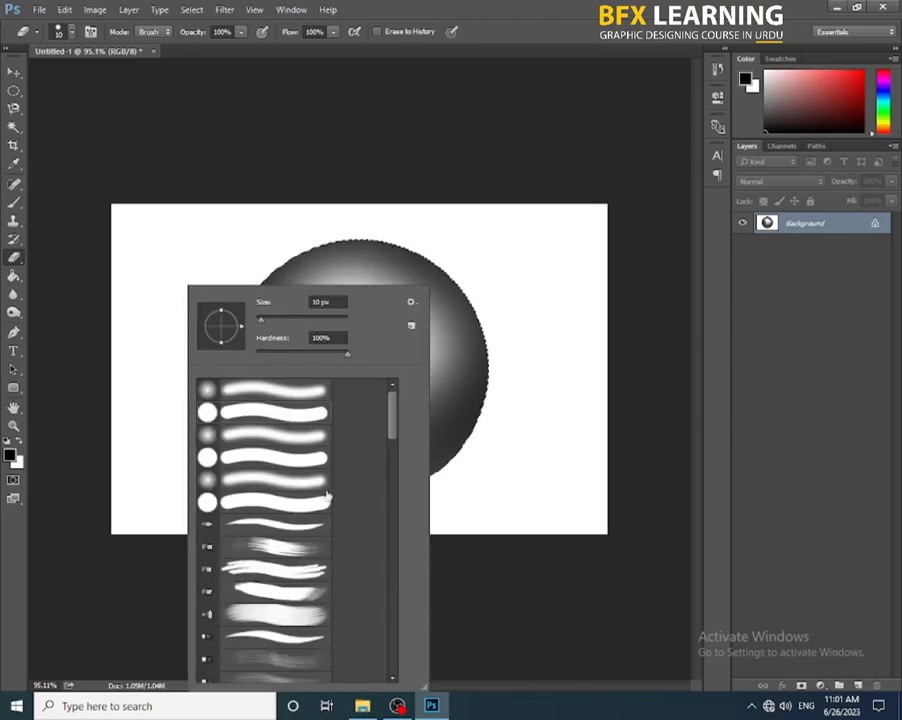
{"action": "left_click", "coordinate": [563, 6]}
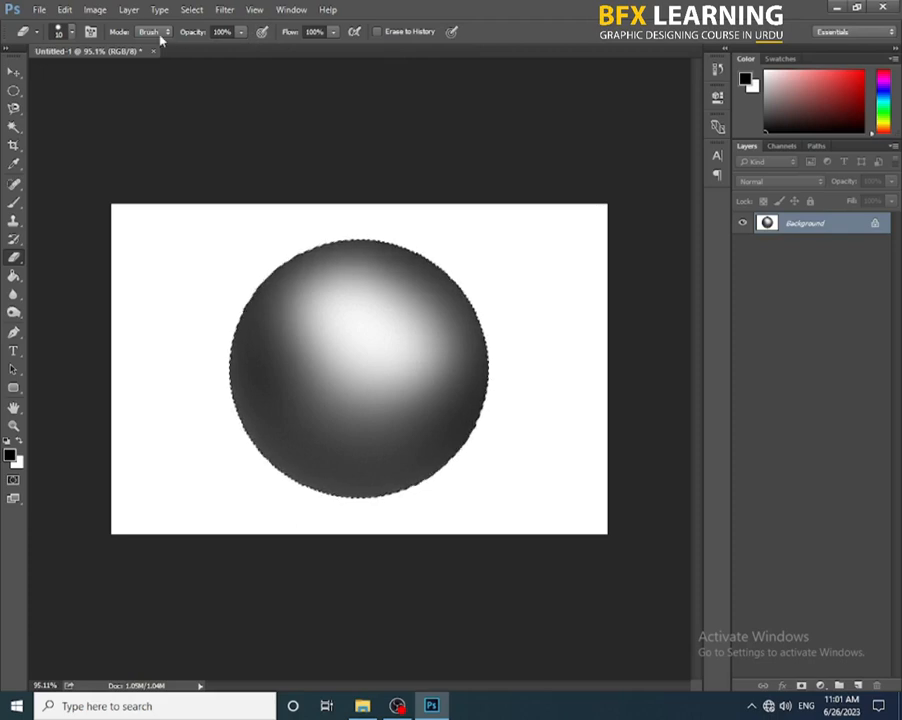
{"action": "left_click", "coordinate": [70, 34]}
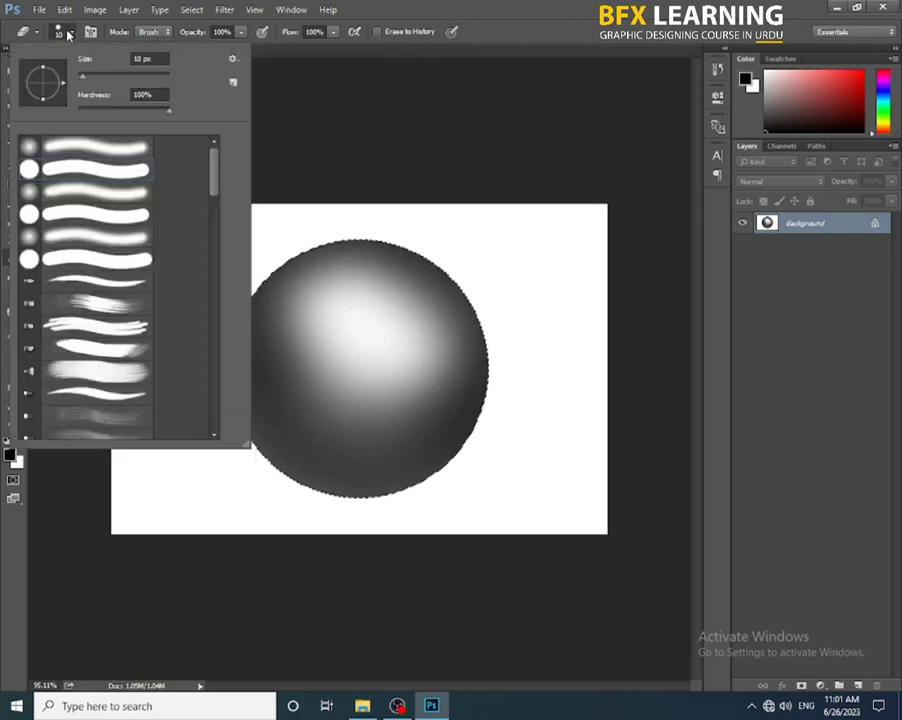
{"action": "scroll", "coordinate": [155, 322], "scroll_direction": "down", "scroll_amount": 2}
{"action": "scroll", "coordinate": [148, 327], "scroll_direction": "up", "scroll_amount": 2}
{"action": "key", "text": "Escape"}
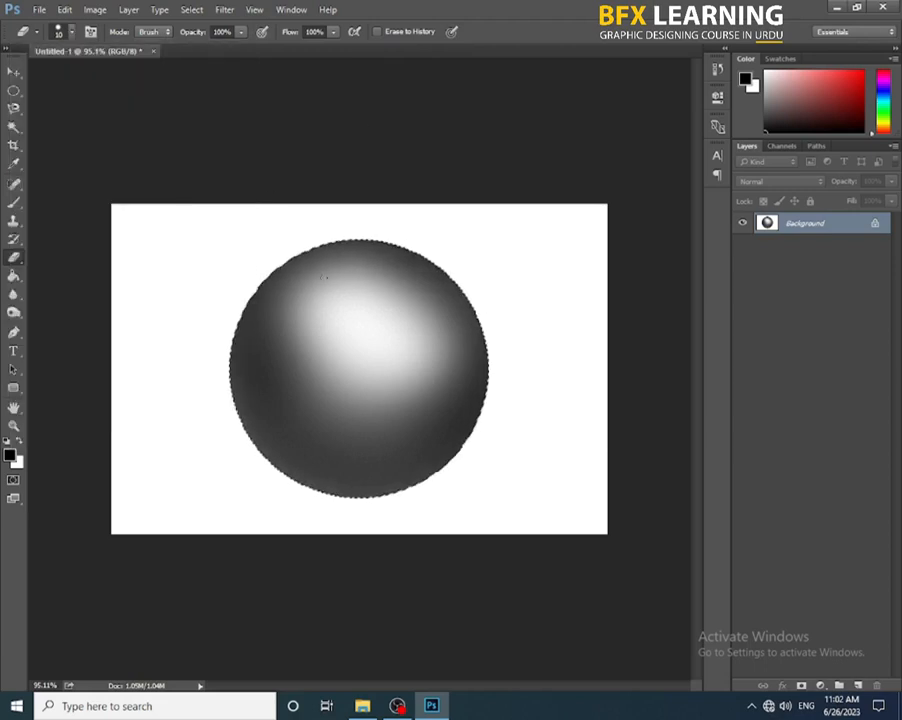
Step: Enlarge the eraser brush to 100 px and try erasing on the sphere's highlight and upper-left edge
{"action": "right_click", "coordinate": [207, 256]}
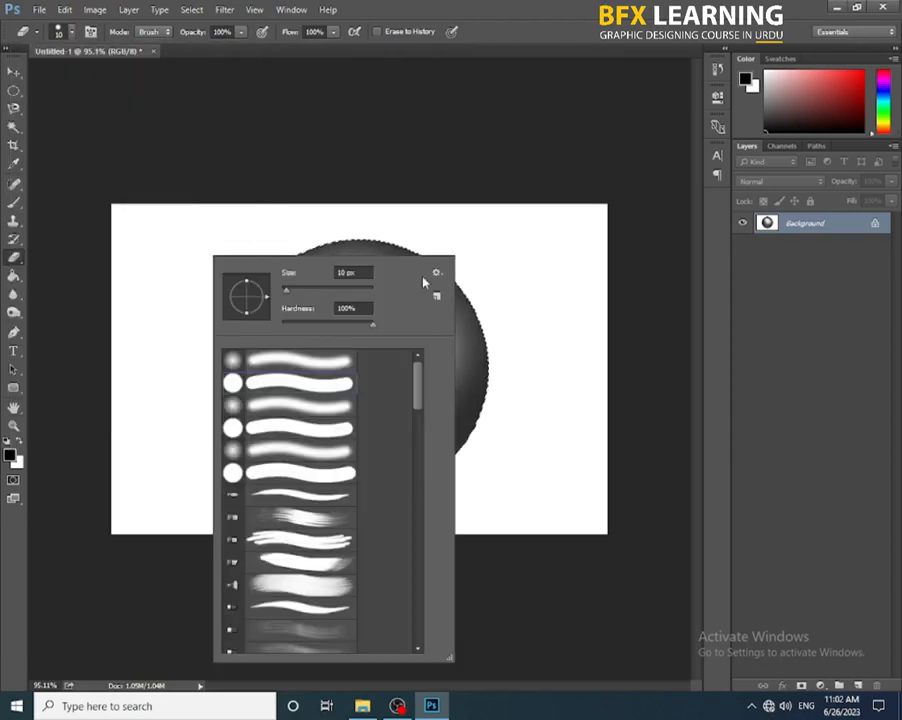
{"action": "left_click", "coordinate": [317, 292]}
{"action": "mouse_move", "coordinate": [371, 325]}
{"action": "left_mouse_down"}
{"action": "mouse_move", "coordinate": [344, 325]}
{"action": "mouse_move", "coordinate": [376, 326]}
{"action": "left_mouse_up"}
{"action": "left_click", "coordinate": [499, 8]}
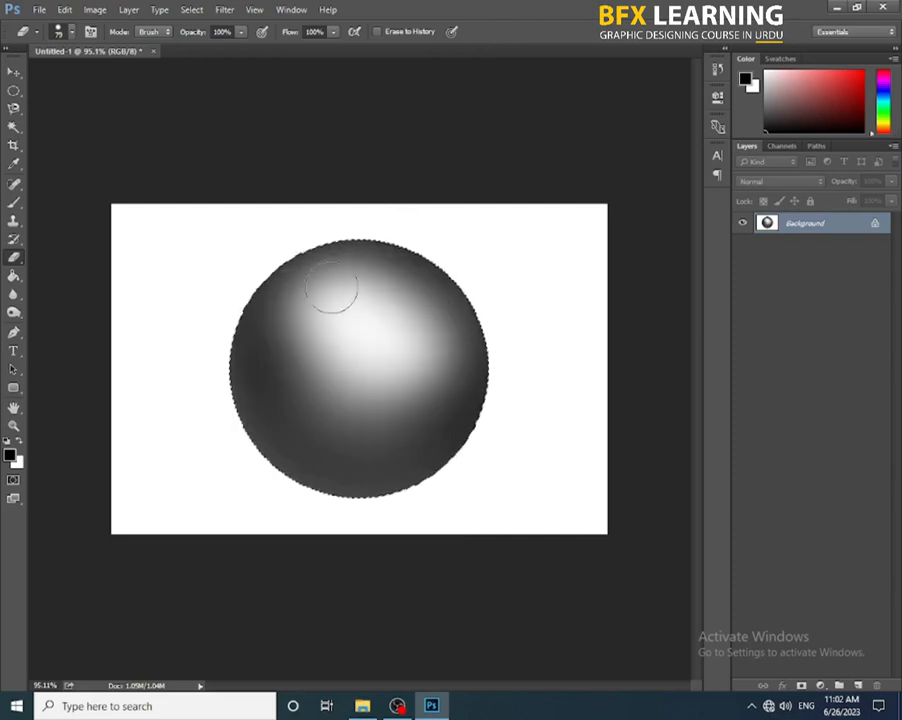
{"action": "key", "text": "bracketright"}
{"action": "key", "text": "bracketright"}
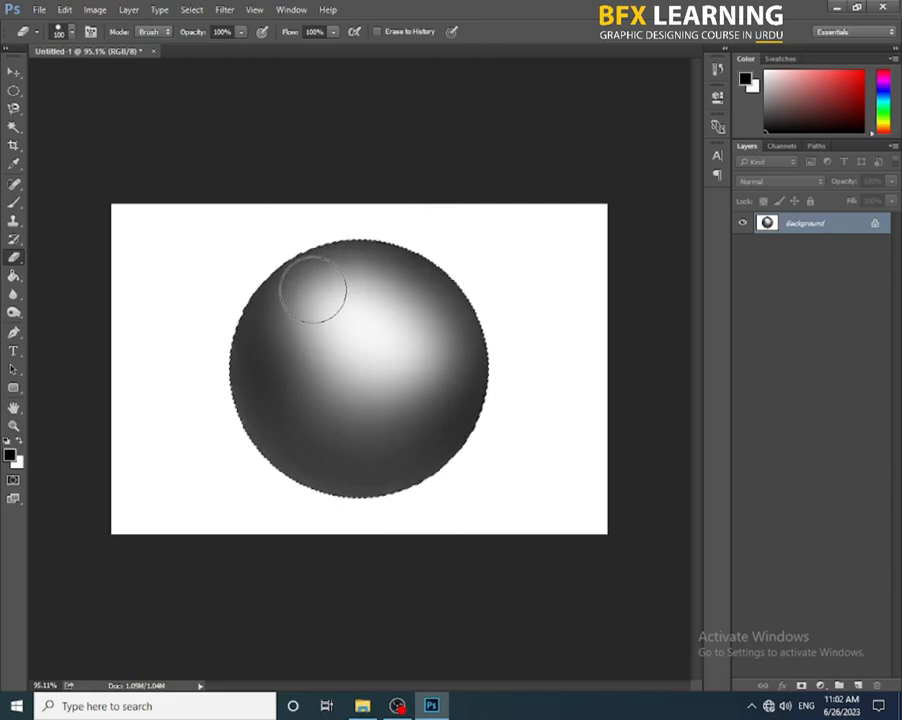
{"action": "left_click", "coordinate": [334, 298]}
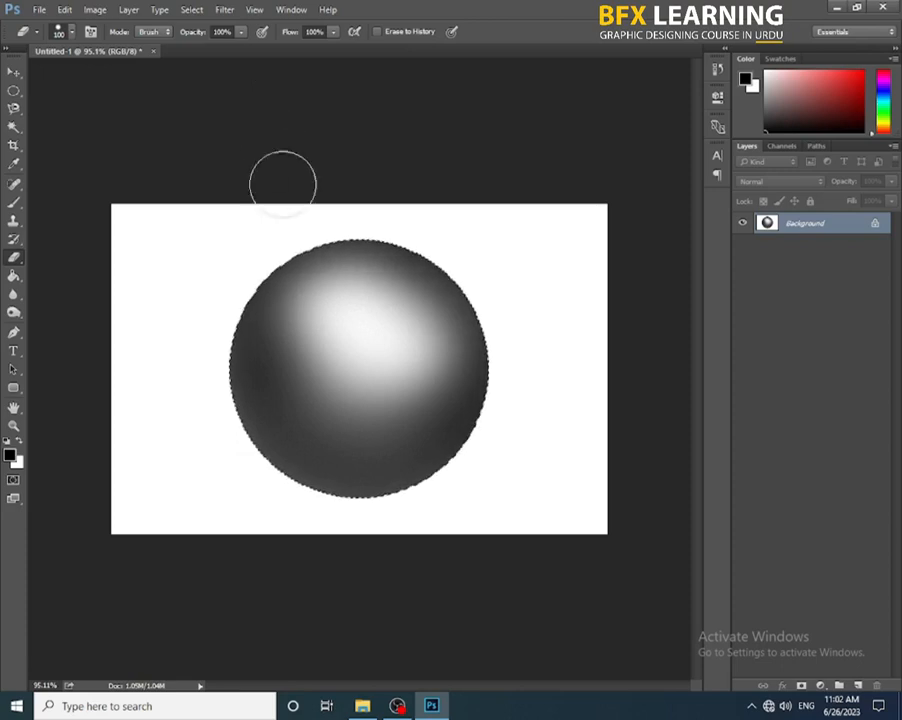
{"action": "left_click_drag", "start_coordinate": [268, 297], "coordinate": [275, 281]}
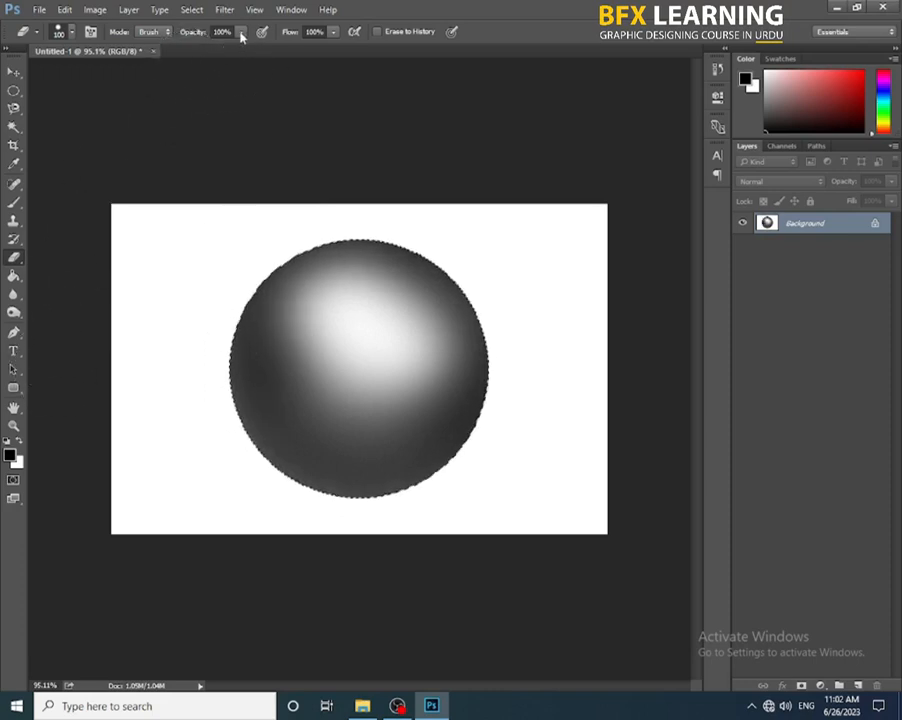
Step: Set the eraser's flow to 8%
{"action": "left_click", "coordinate": [334, 33]}
{"action": "left_click_drag", "start_coordinate": [316, 54], "coordinate": [263, 54]}
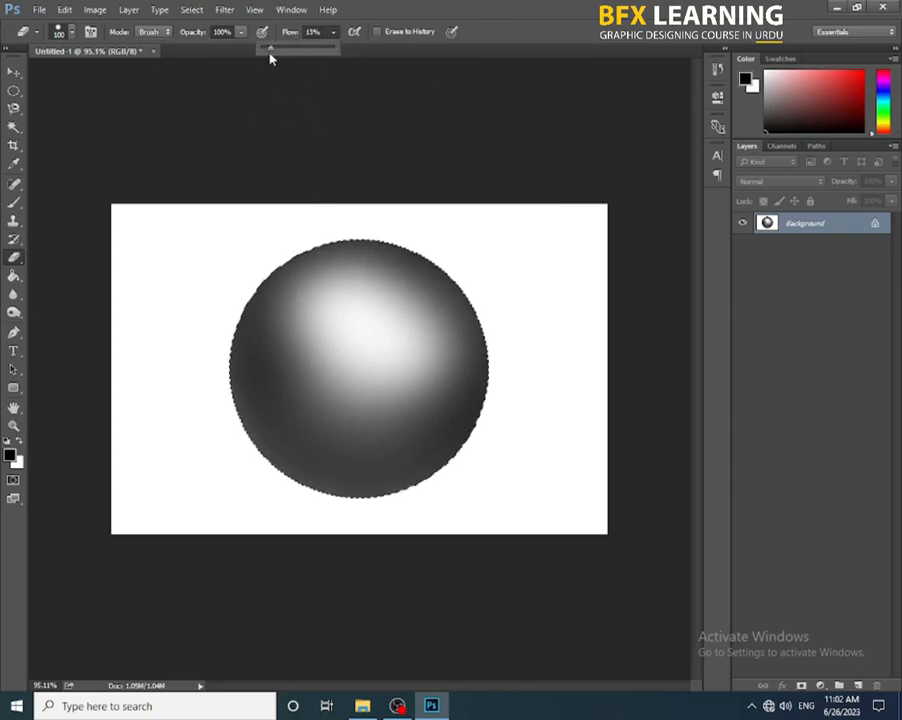
{"action": "left_click_drag", "start_coordinate": [268, 52], "coordinate": [265, 52]}
{"action": "left_click", "coordinate": [591, 6]}
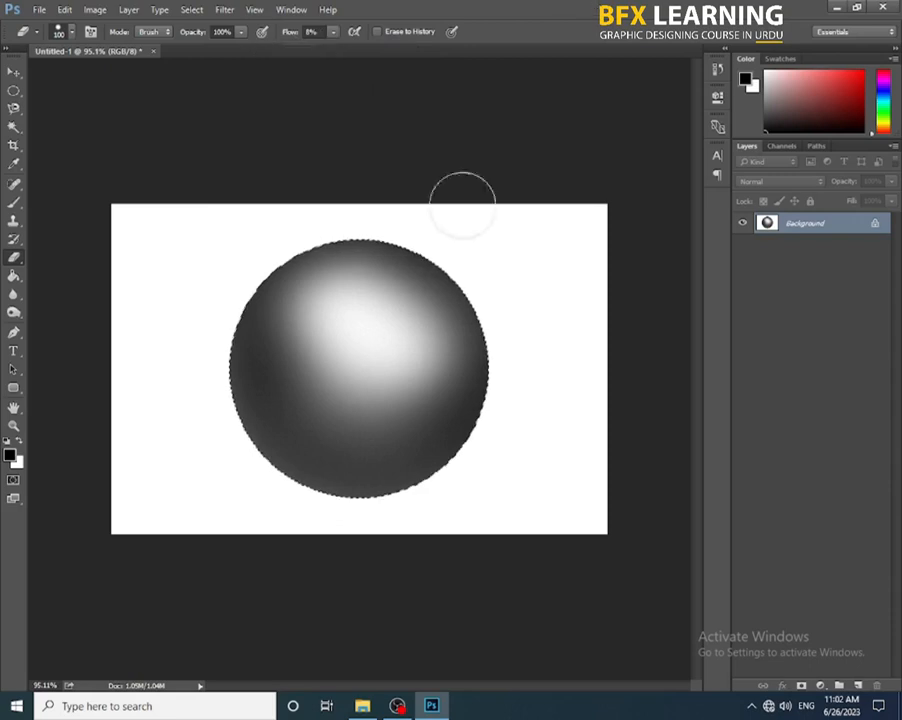